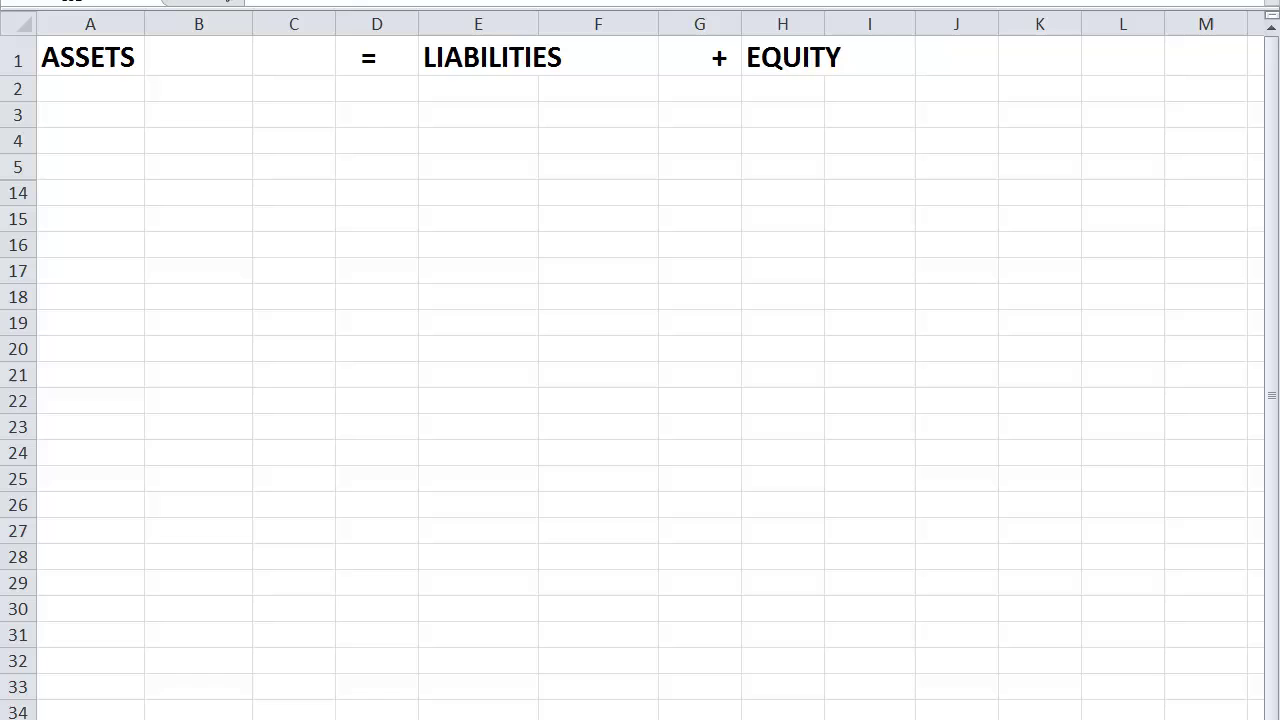
# Point out the ASSETS, LIABILITIES and EQUITY headings and the right side of the equation
pyautogui.click(97, 59)
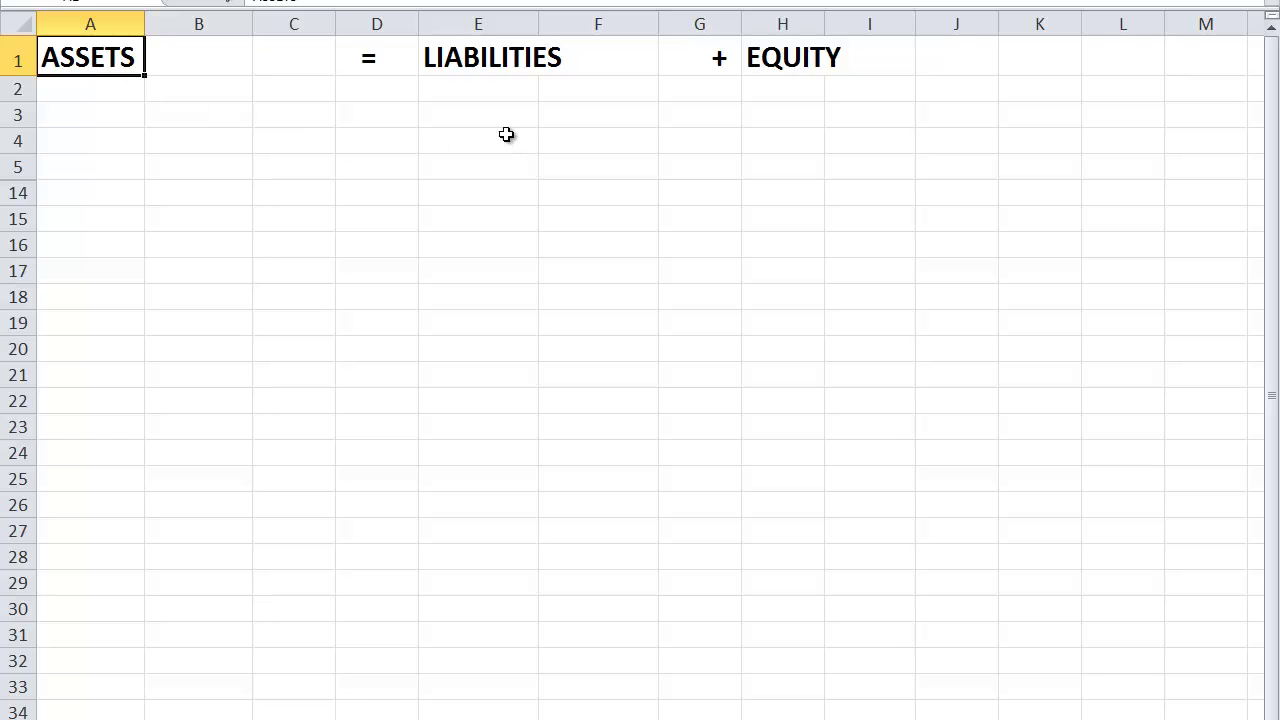
pyautogui.click(450, 56)
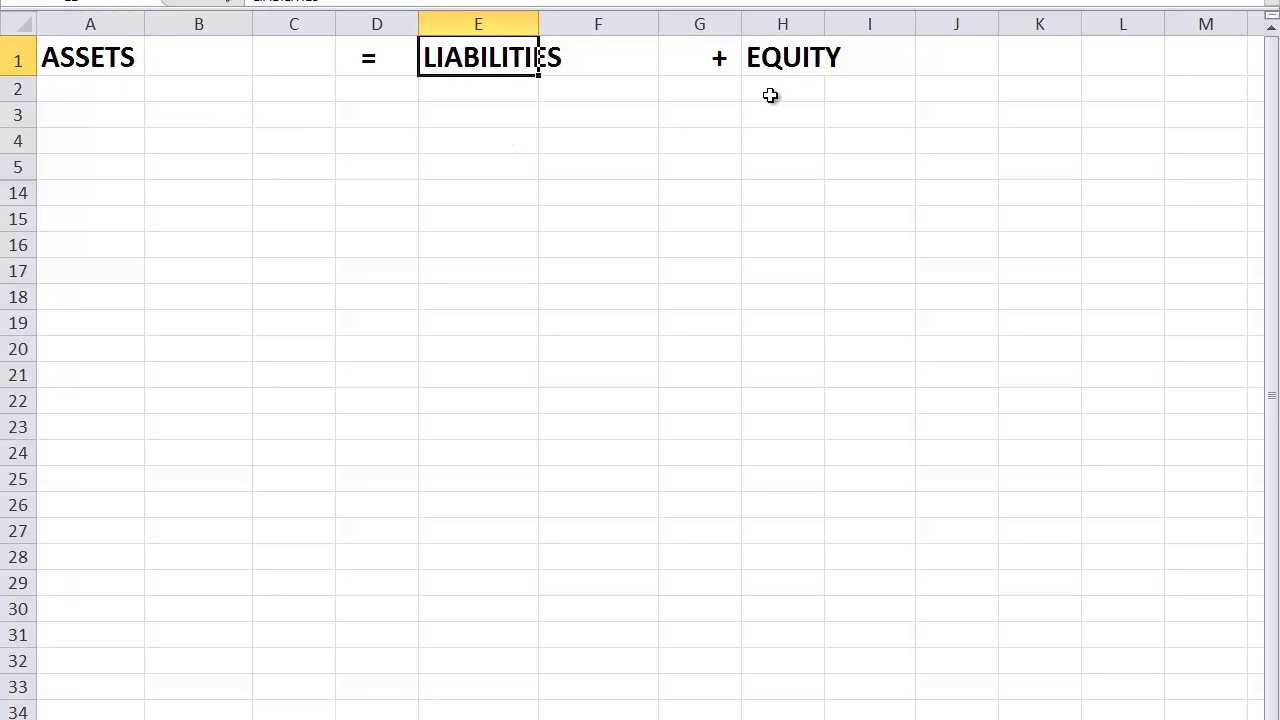
pyautogui.click(768, 58)
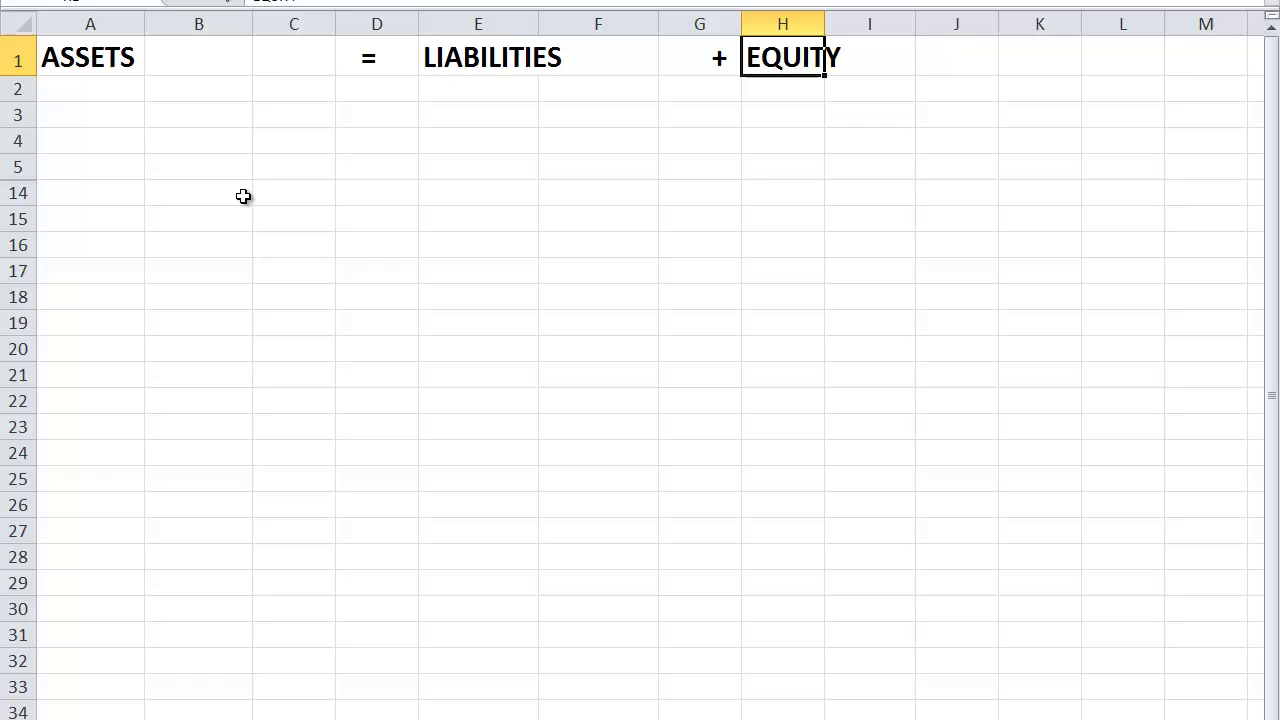
pyautogui.click(45, 57)
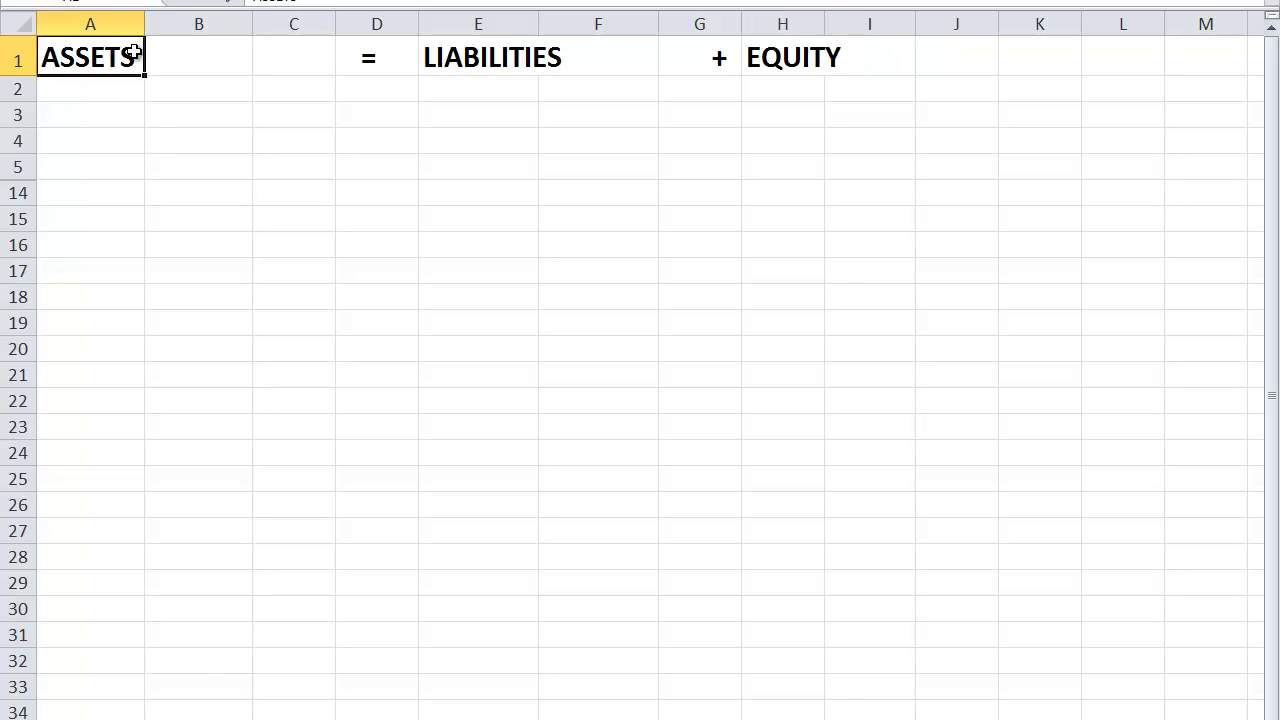
pyautogui.moveTo(452, 56); pyautogui.dragTo(851, 51)
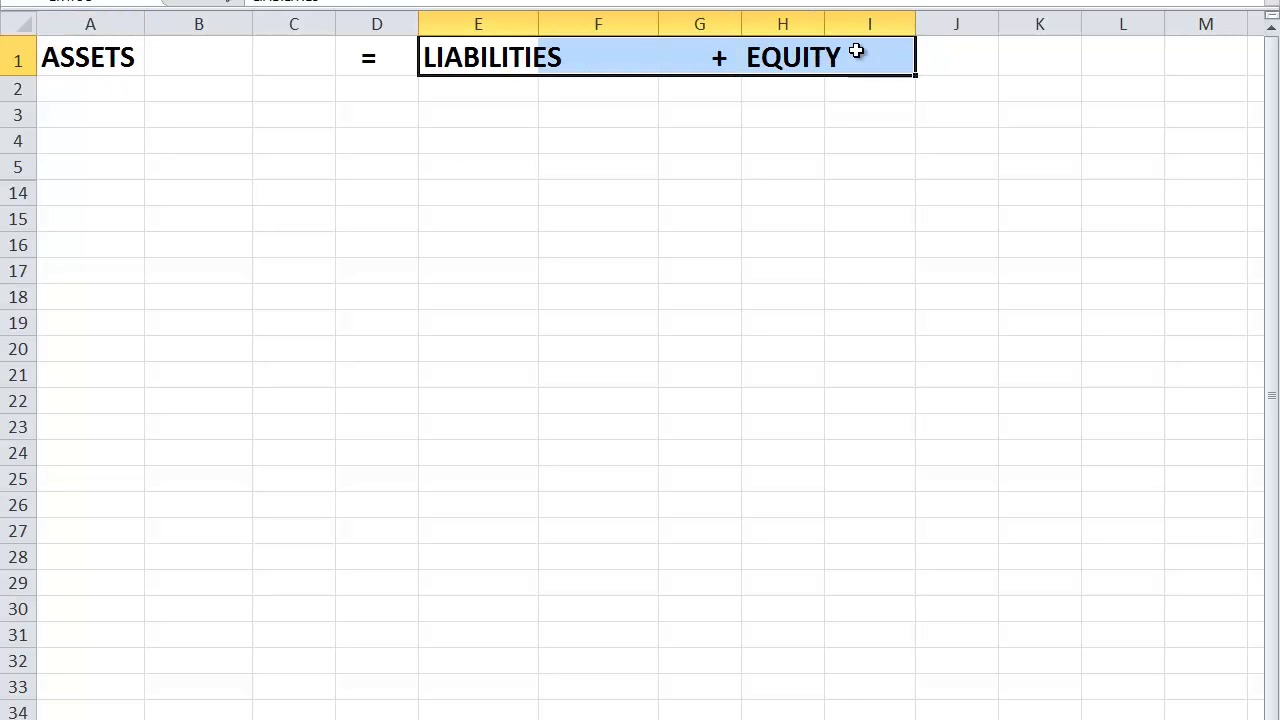
pyautogui.click(839, 202)
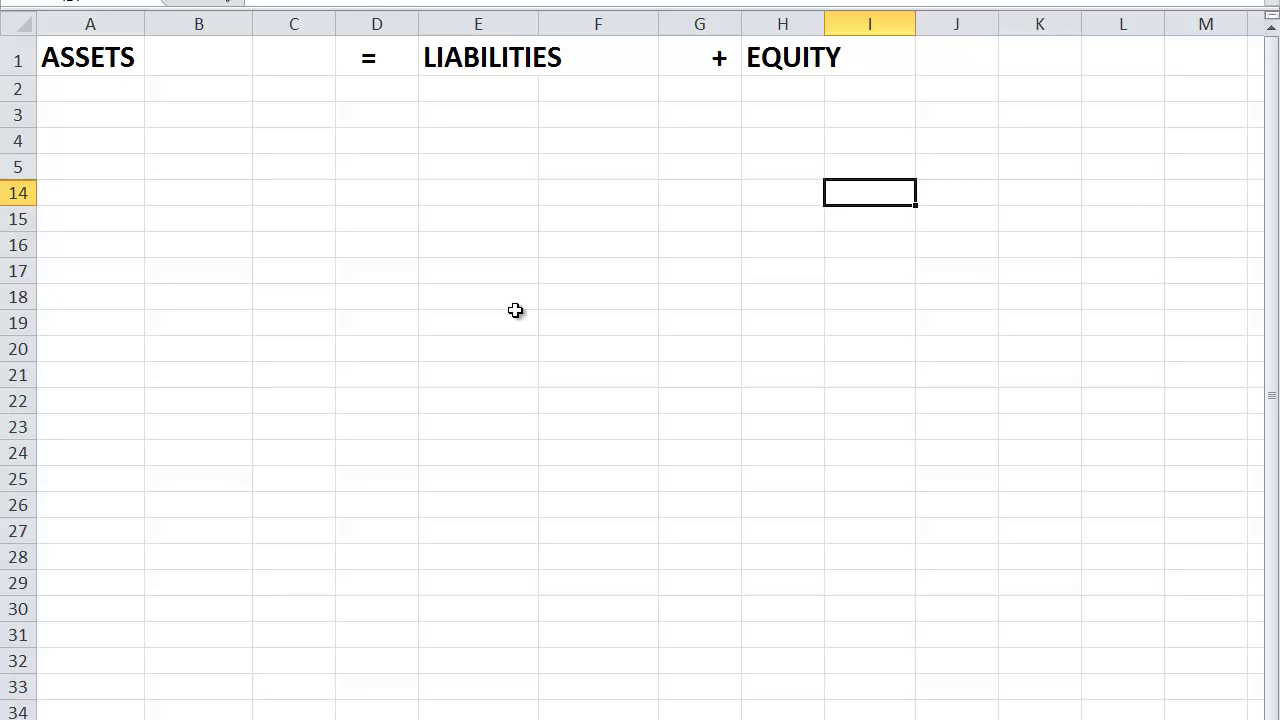
# Enter 40000 in A2 under ASSETS and in H2 under EQUITY
pyautogui.click(73, 93)
pyautogui.write('40000')
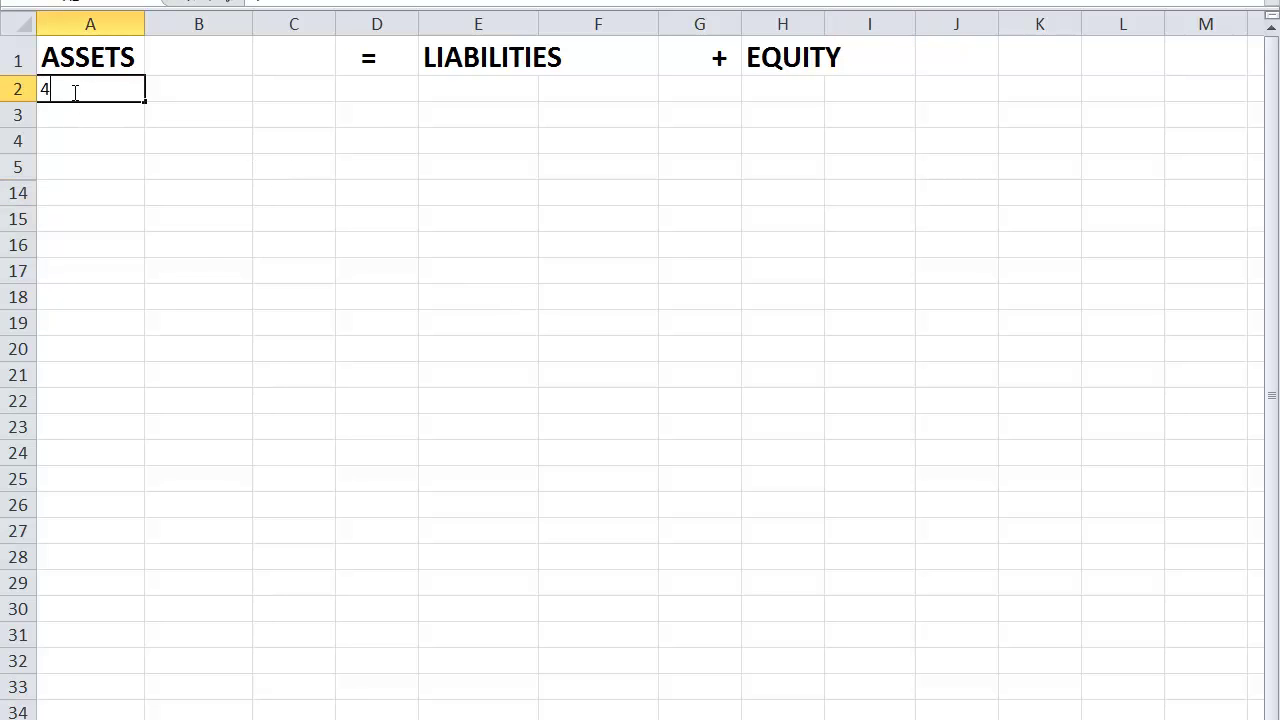
pyautogui.click(193, 191)
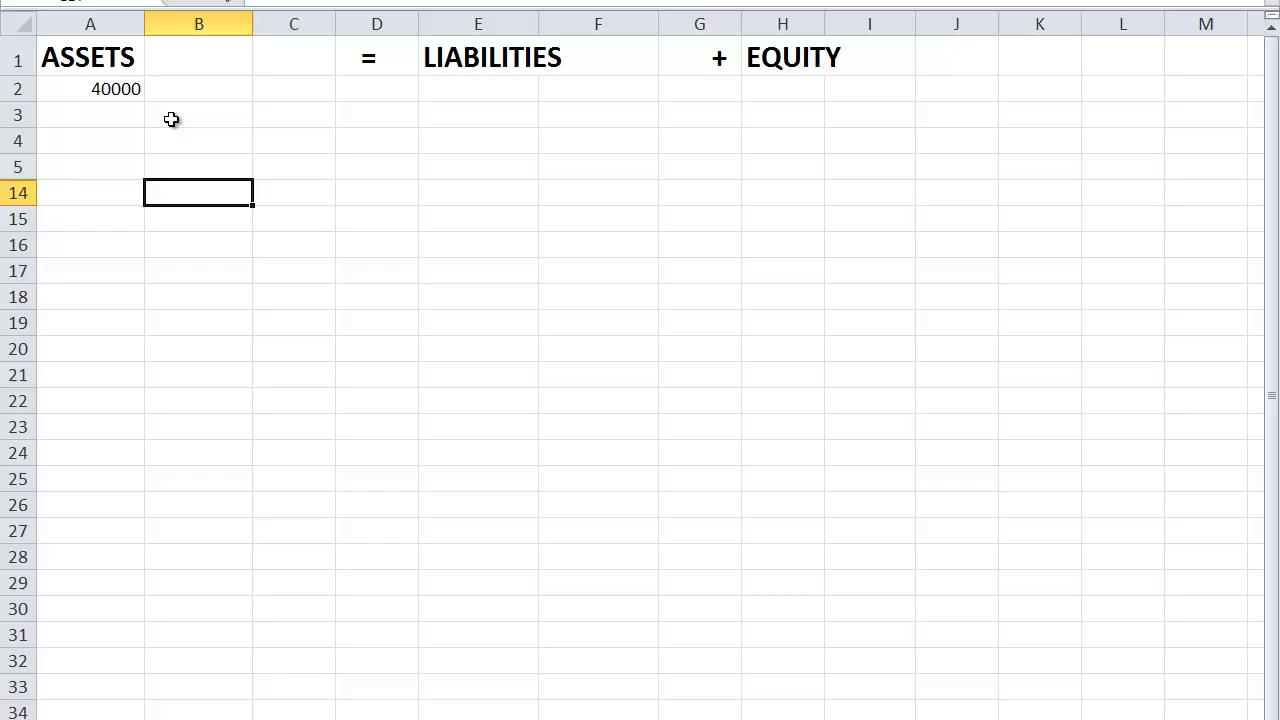
pyautogui.click(68, 89)
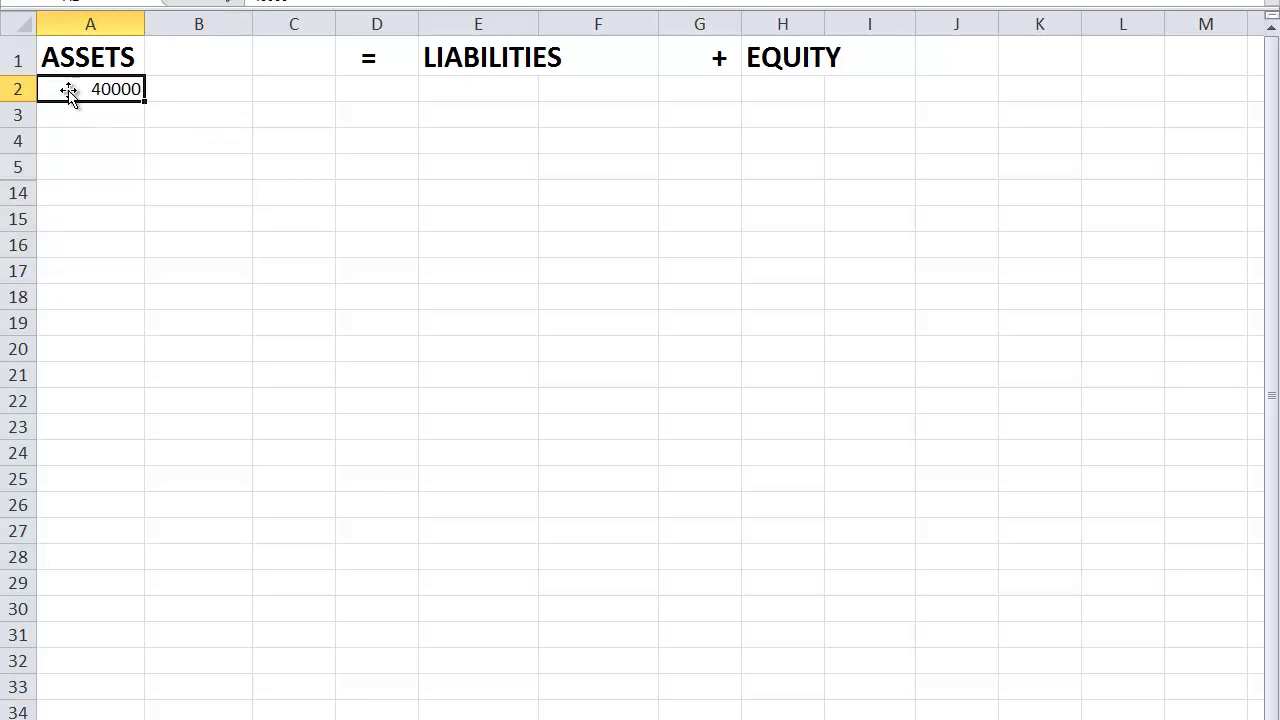
pyautogui.click(767, 94)
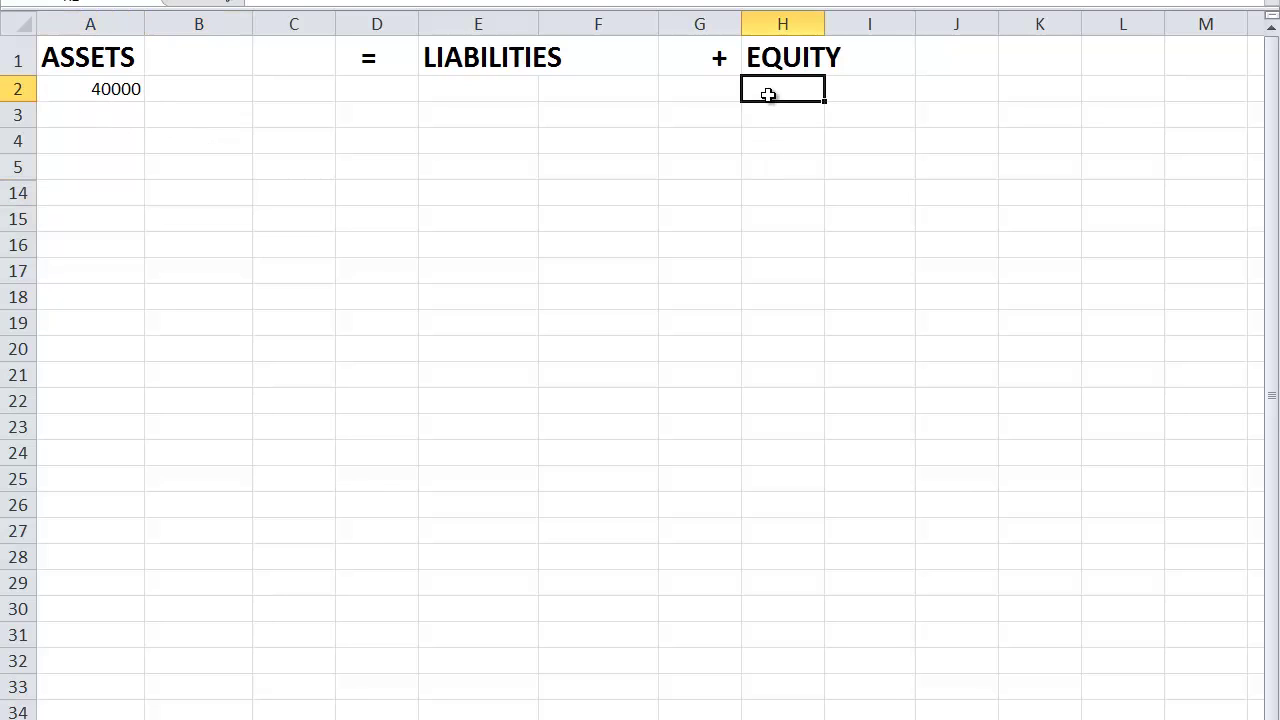
pyautogui.write('40000')
pyautogui.press('Return')
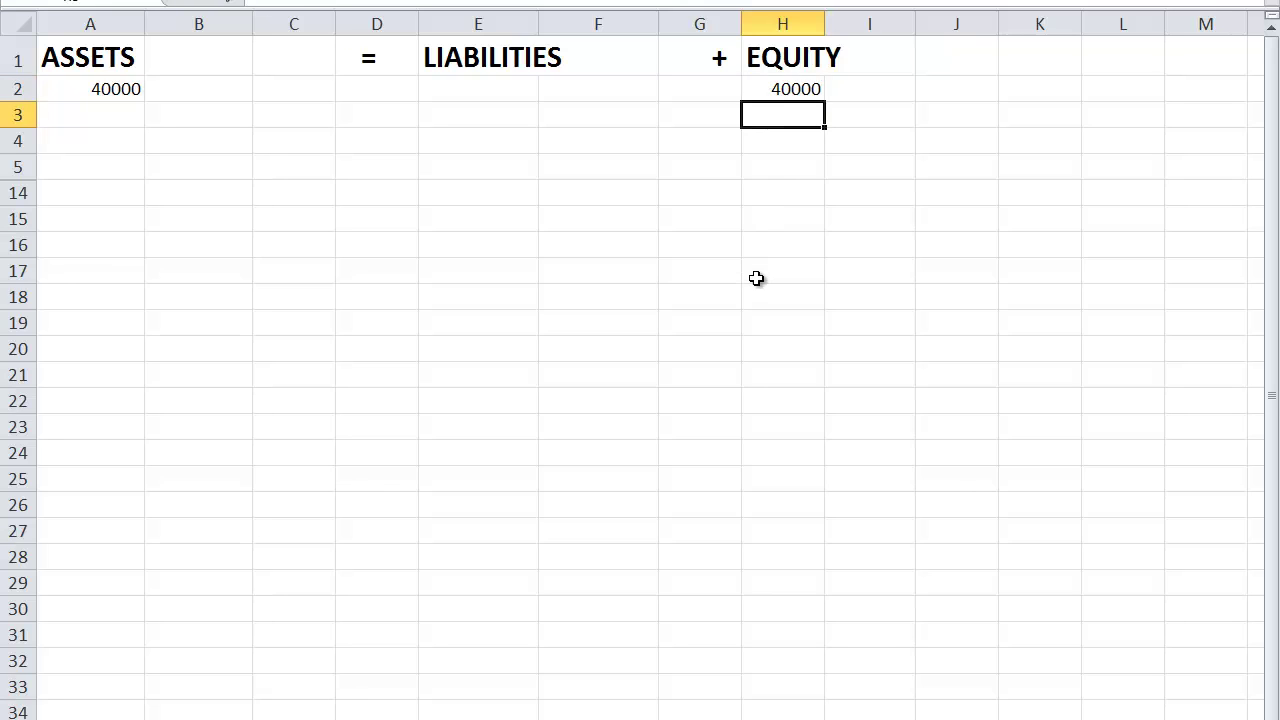
# Enter 210000 in A3 under ASSETS and in E3 under LIABILITIES
pyautogui.click(84, 113)
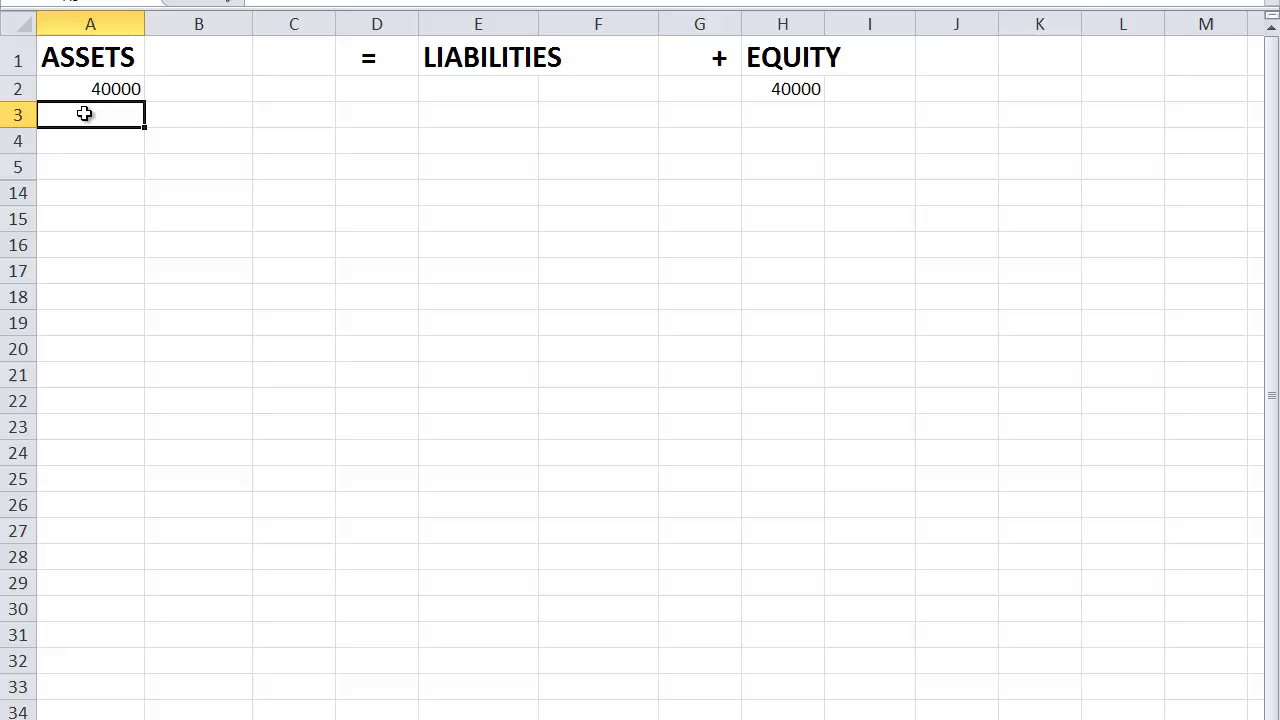
pyautogui.write('210000')
pyautogui.click(206, 213)
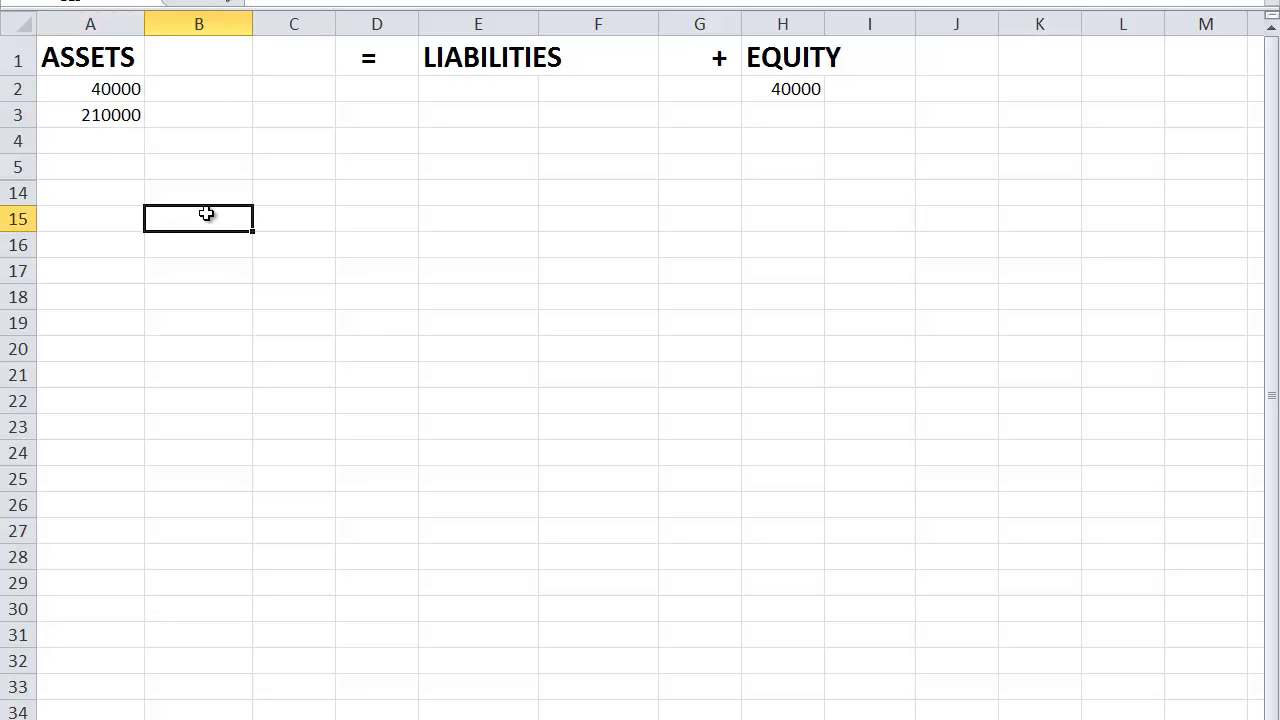
pyautogui.click(108, 117)
pyautogui.click(471, 119)
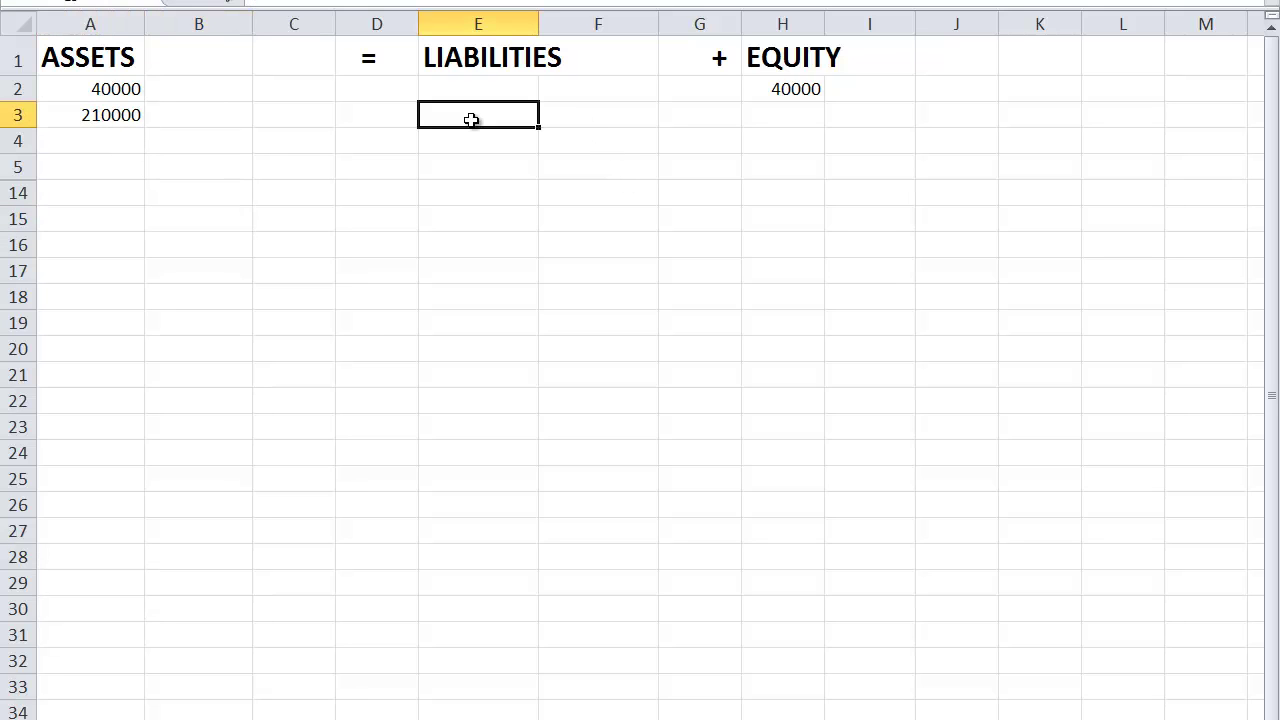
pyautogui.write('210000')
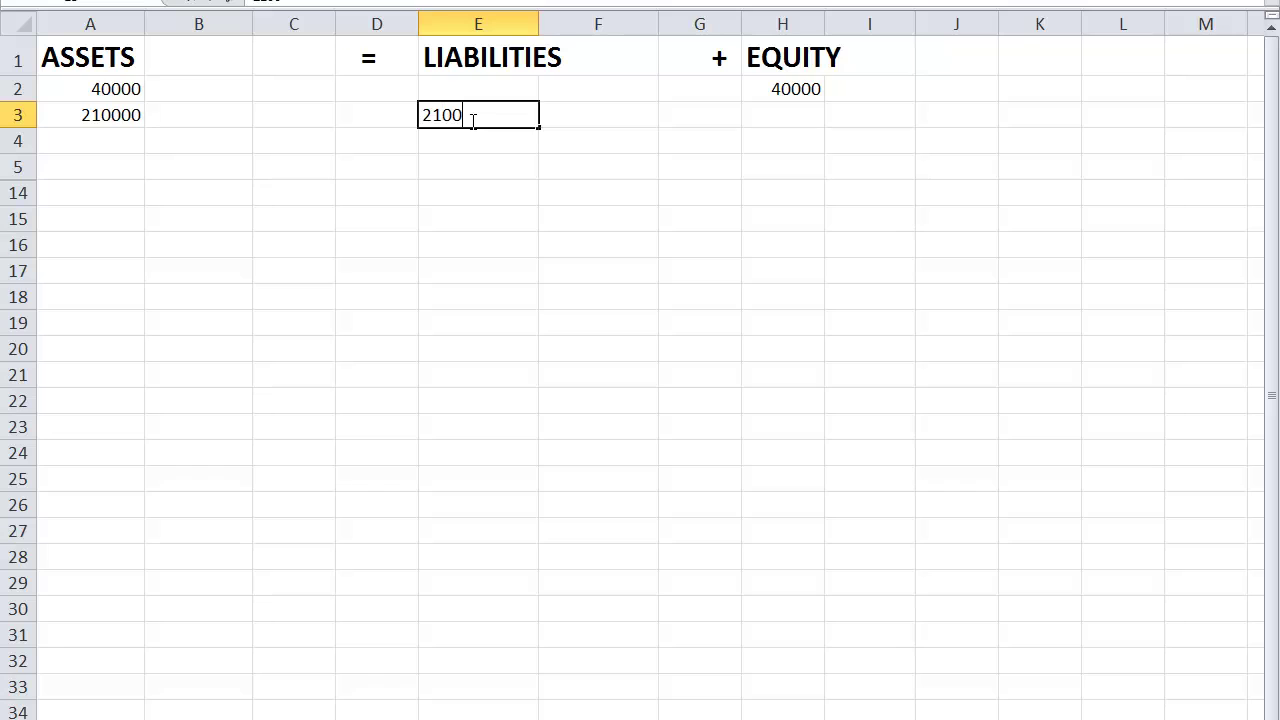
pyautogui.click(722, 365)
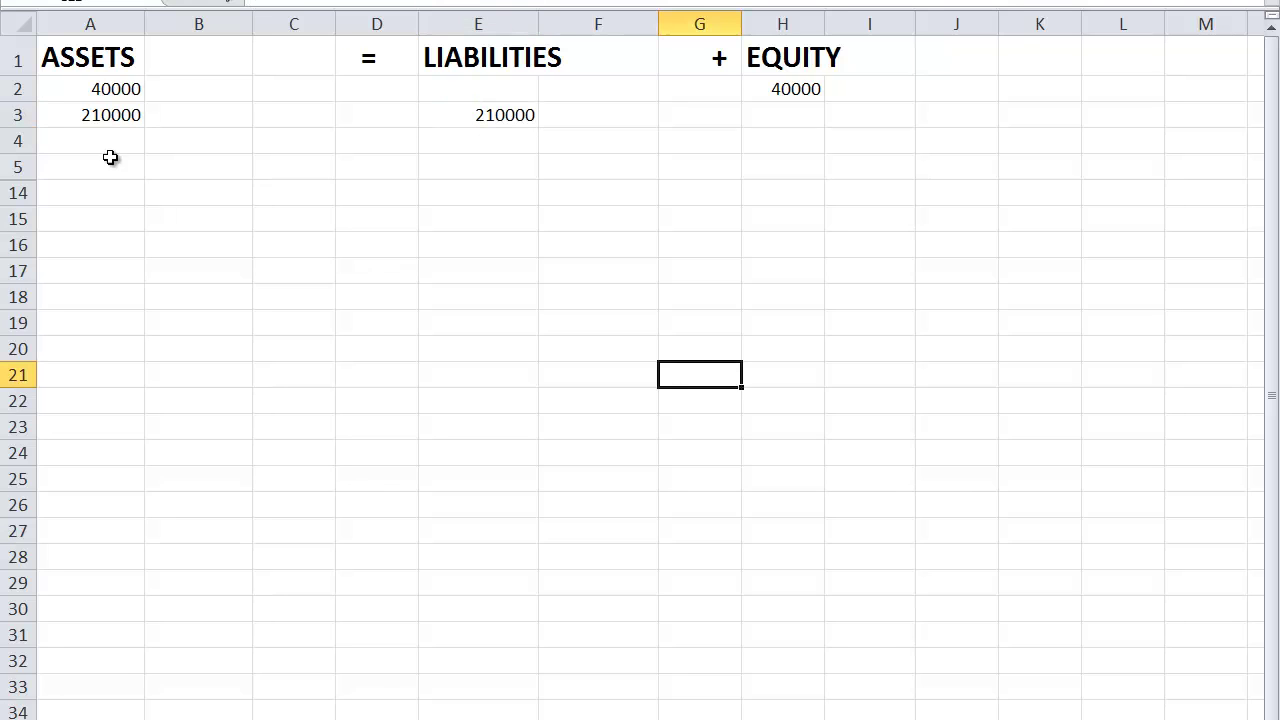
# Compare the asset amounts against the liabilities-plus-equity side in rows 2 and 3
pyautogui.click(100, 89)
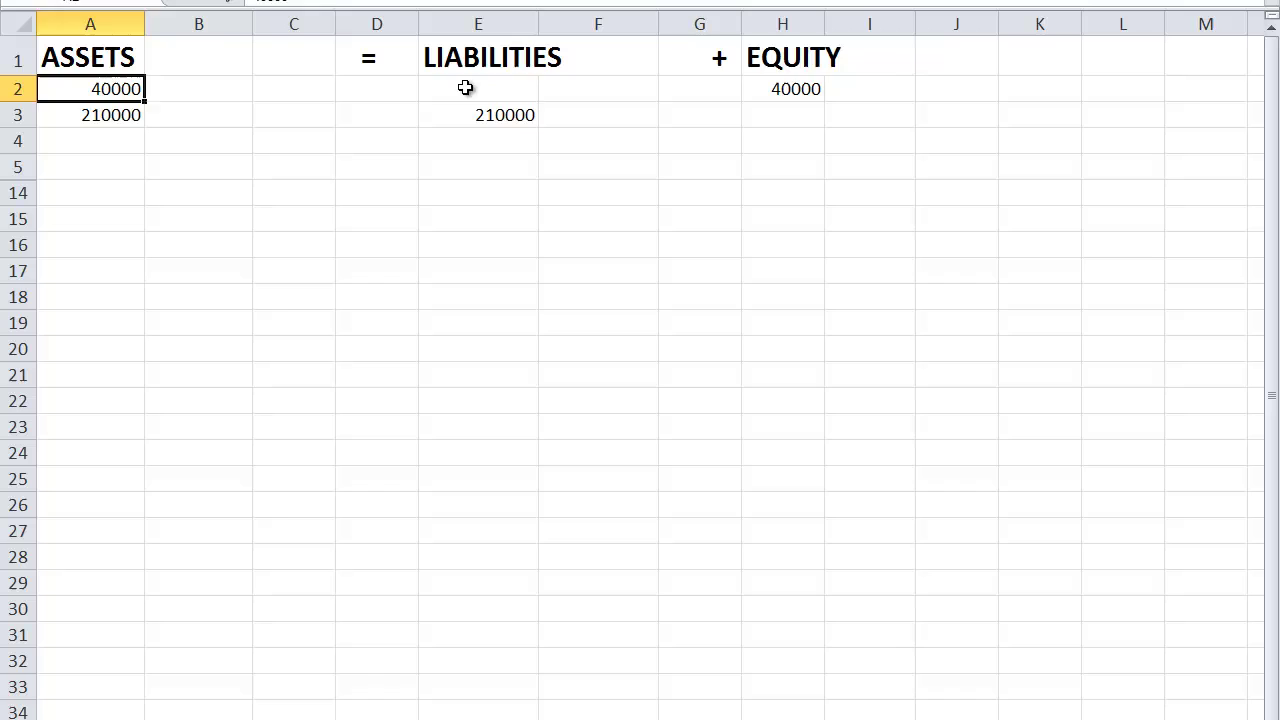
pyautogui.moveTo(460, 88); pyautogui.dragTo(774, 89)
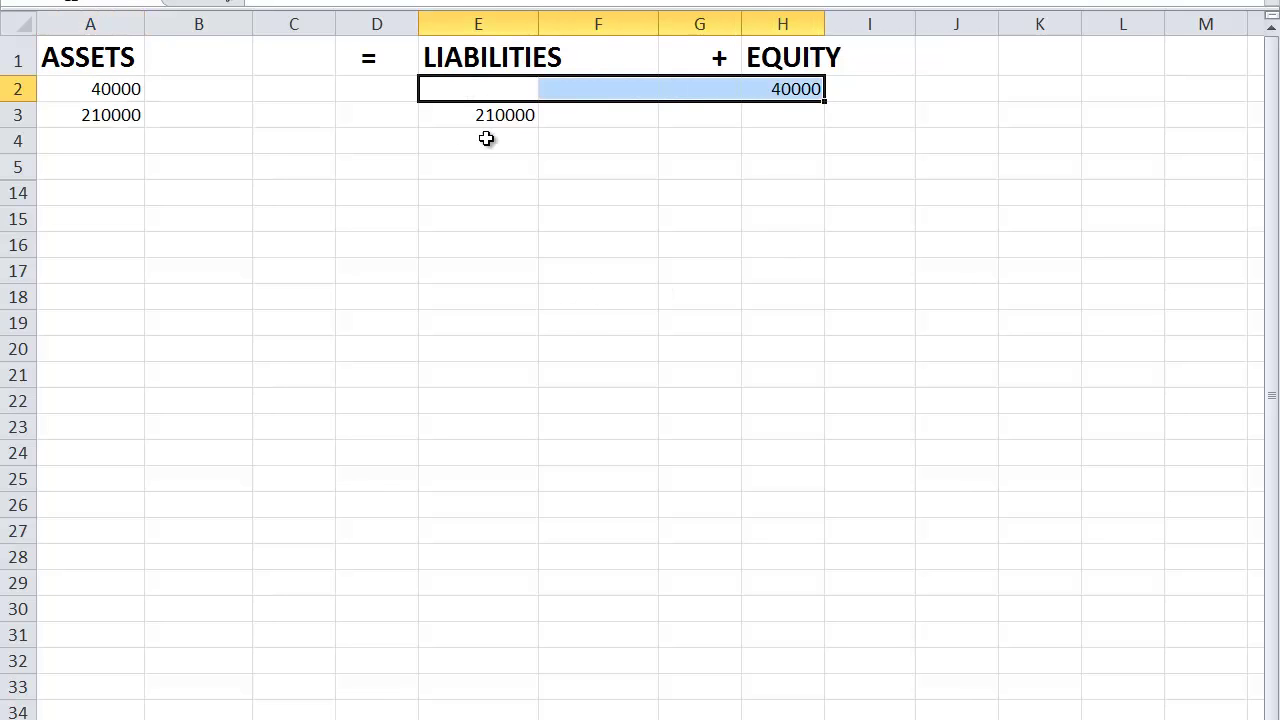
pyautogui.click(82, 88)
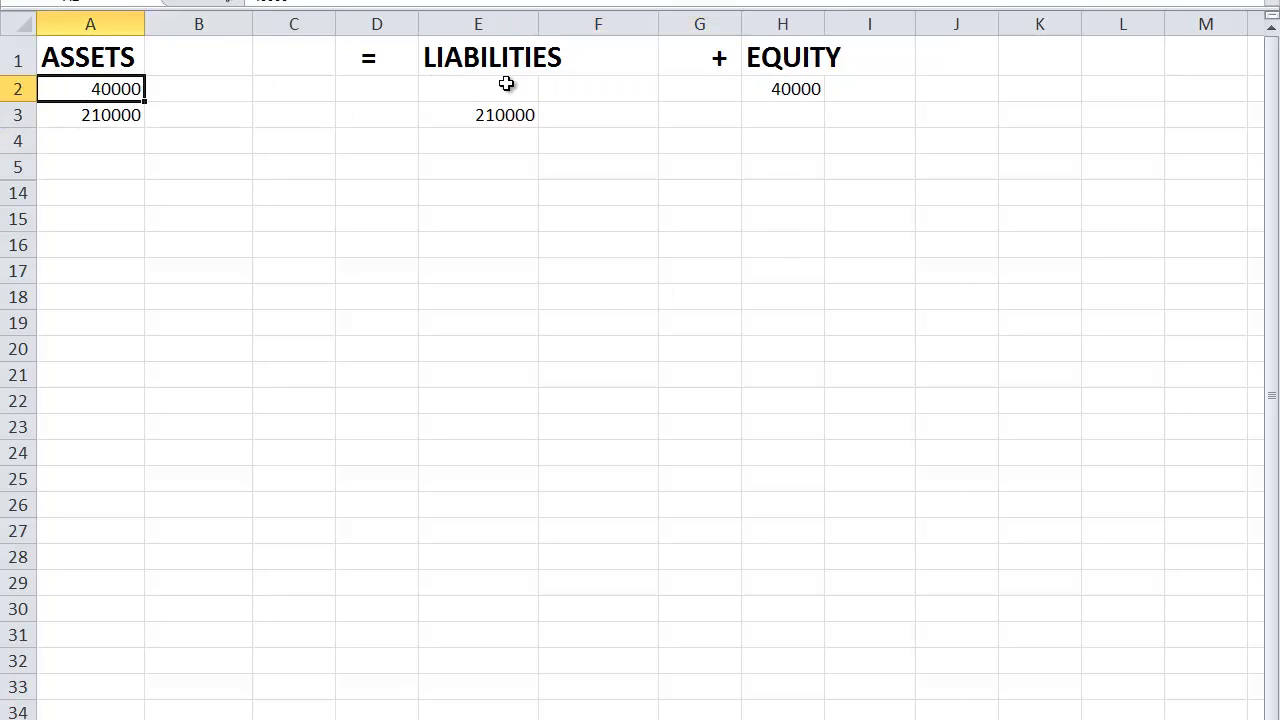
pyautogui.click(768, 89)
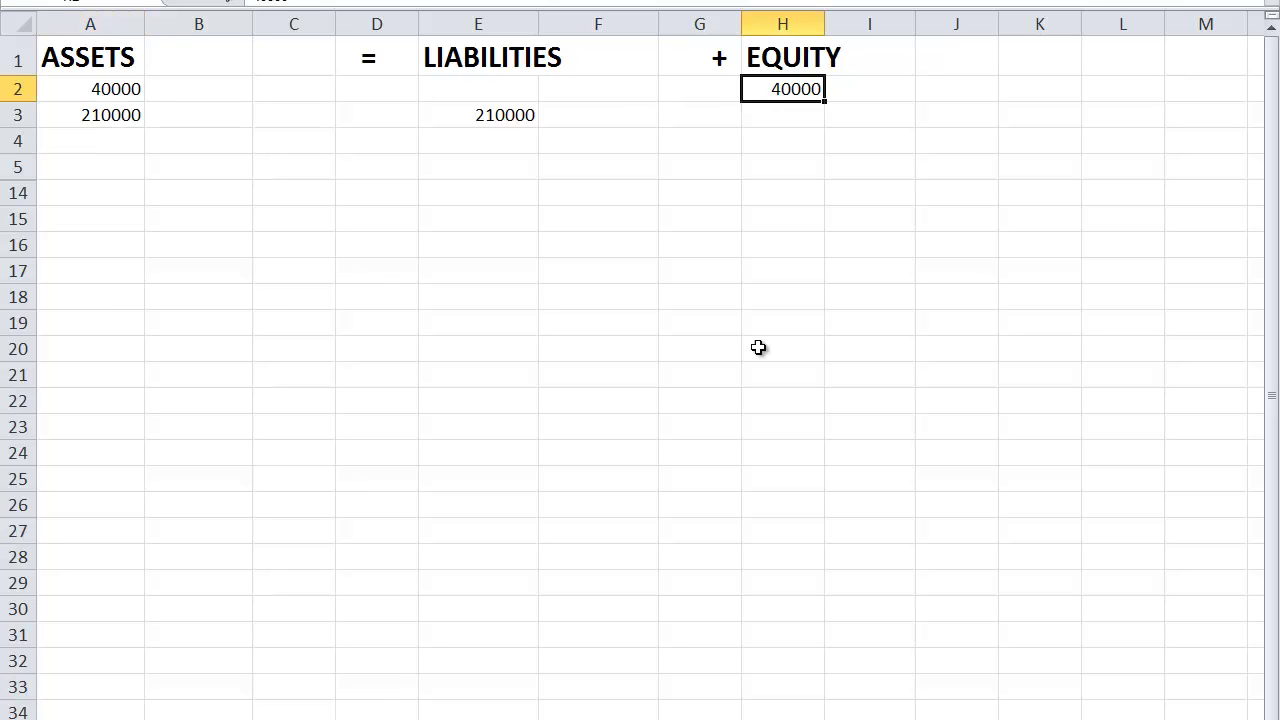
pyautogui.click(52, 116)
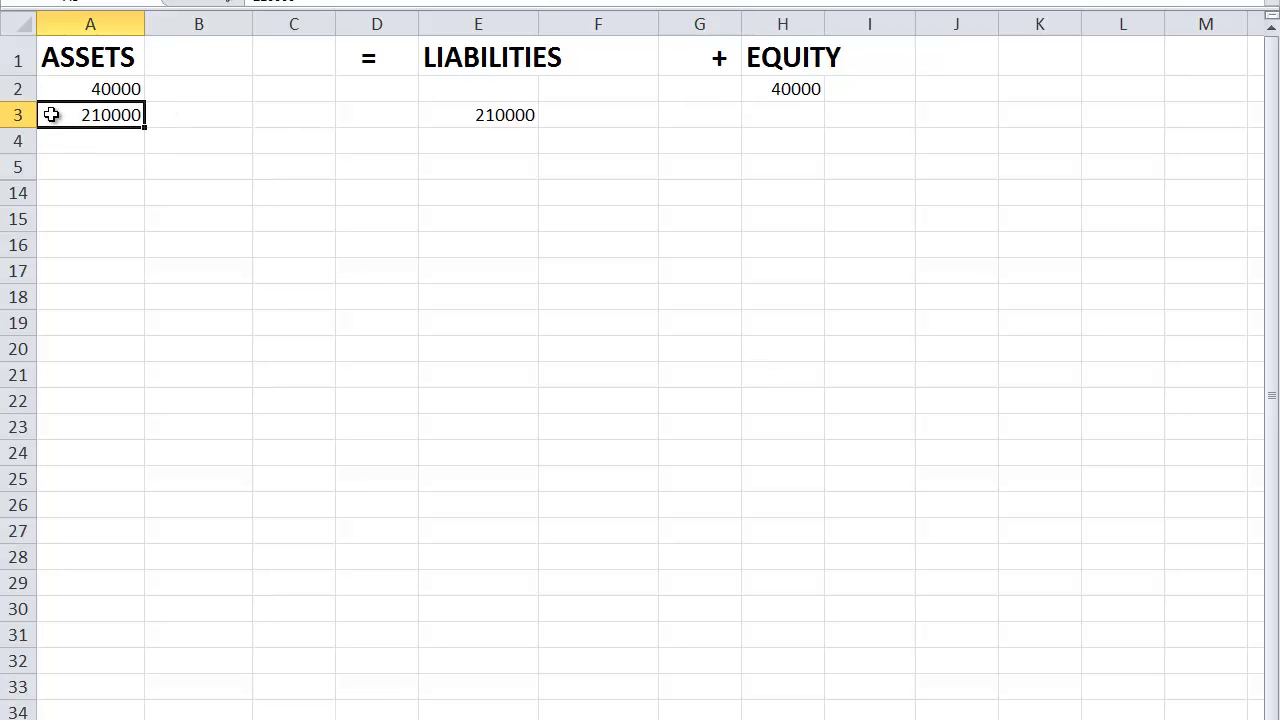
# Put an equals sign in D3 and D2, between the asset and liability/equity amounts
pyautogui.click(438, 110)
pyautogui.click(377, 114)
pyautogui.doubleClick(386, 117)
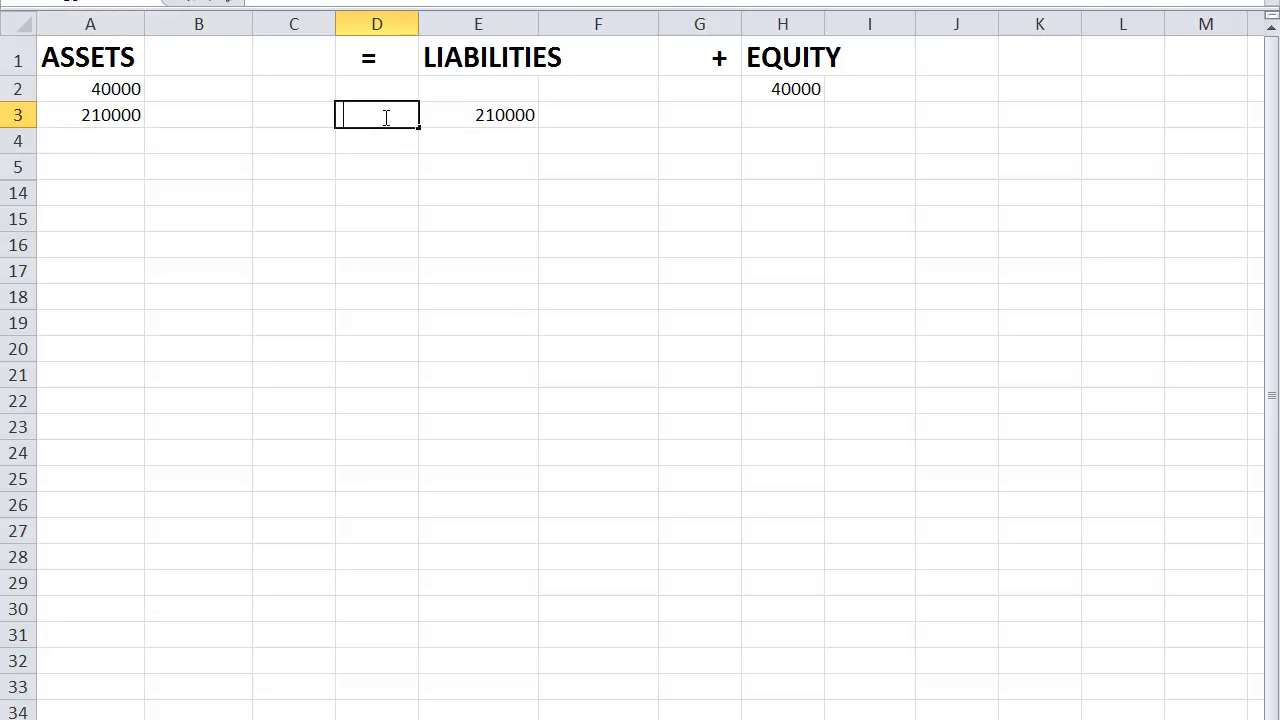
pyautogui.write('=')
pyautogui.click(452, 194)
pyautogui.click(371, 87)
pyautogui.doubleClick(371, 89)
pyautogui.write('=')
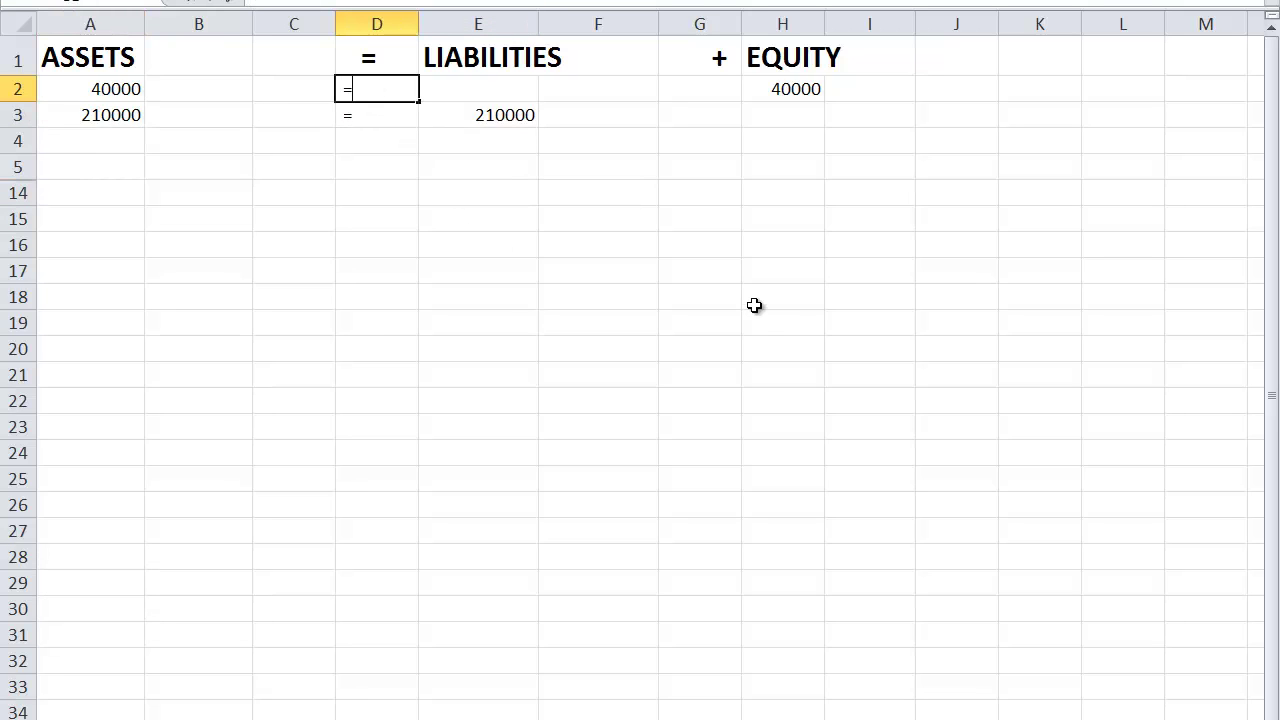
pyautogui.click(757, 325)
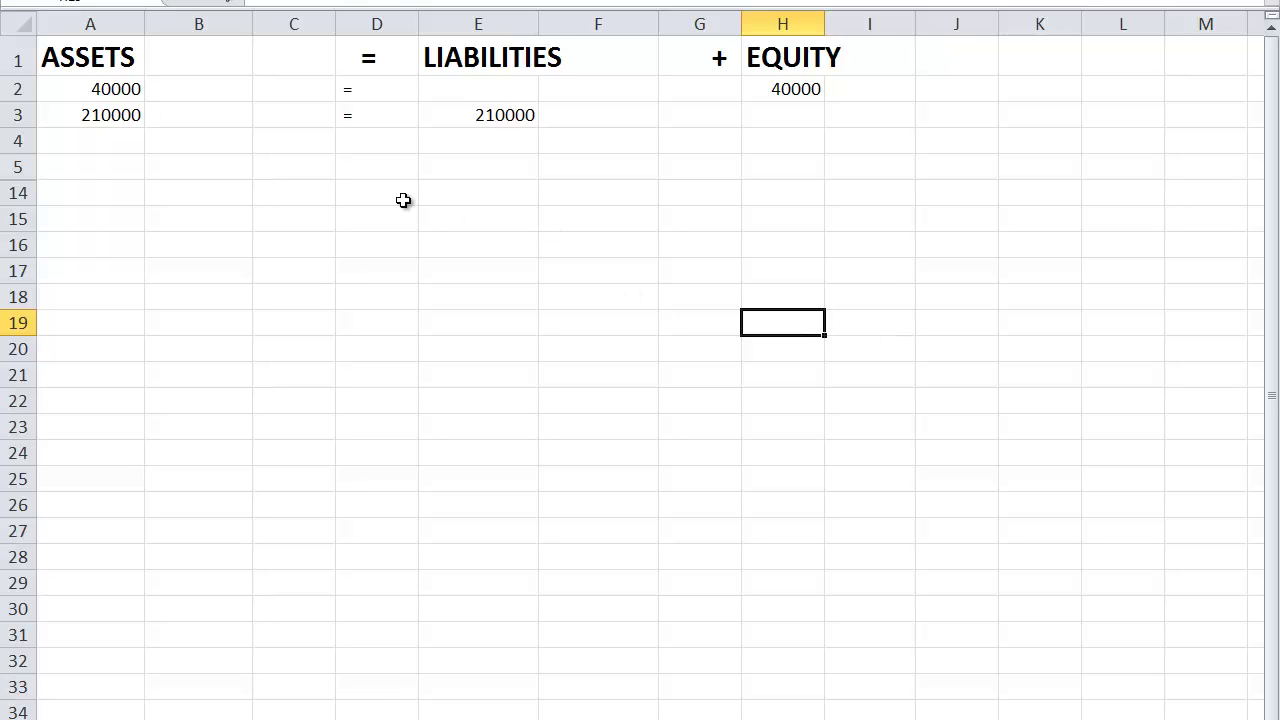
pyautogui.click(452, 195)
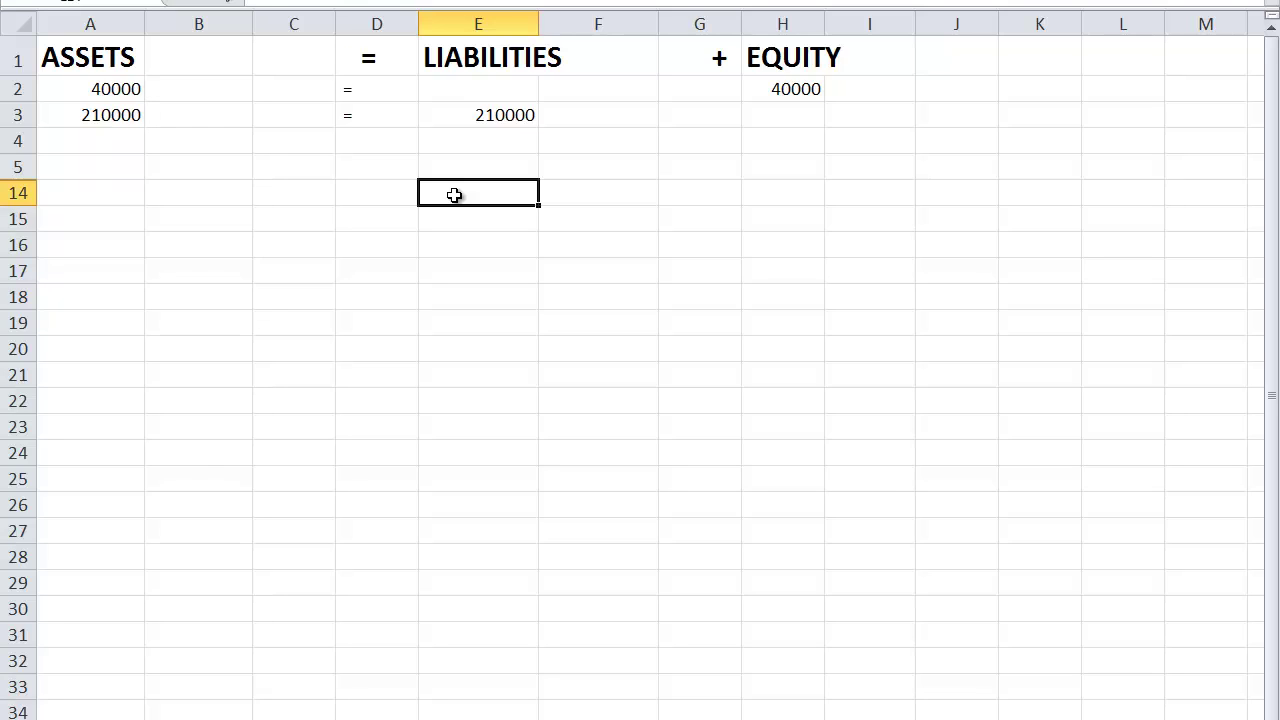
# Type the Luca Pacioli heading in E14 and give it the LIABILITIES heading's formatting
pyautogui.write('Luca Pacioli')
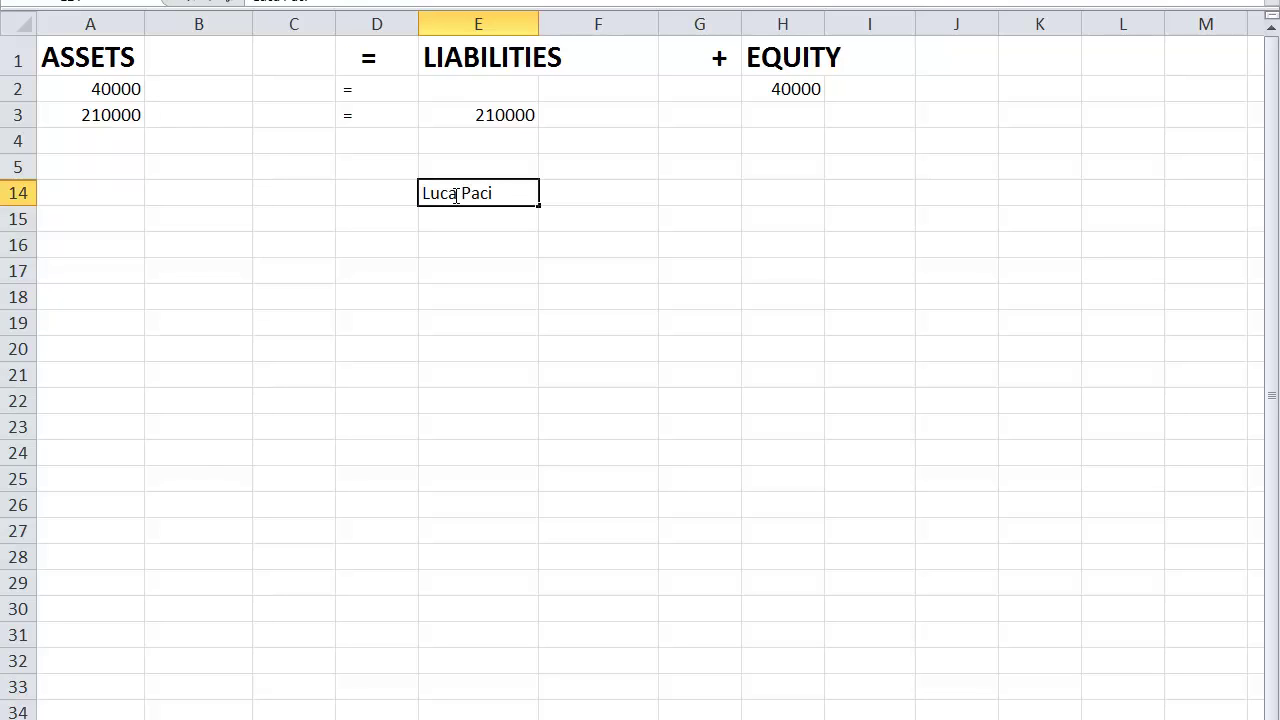
pyautogui.click(512, 300)
pyautogui.click(477, 194)
pyautogui.click(437, 62)
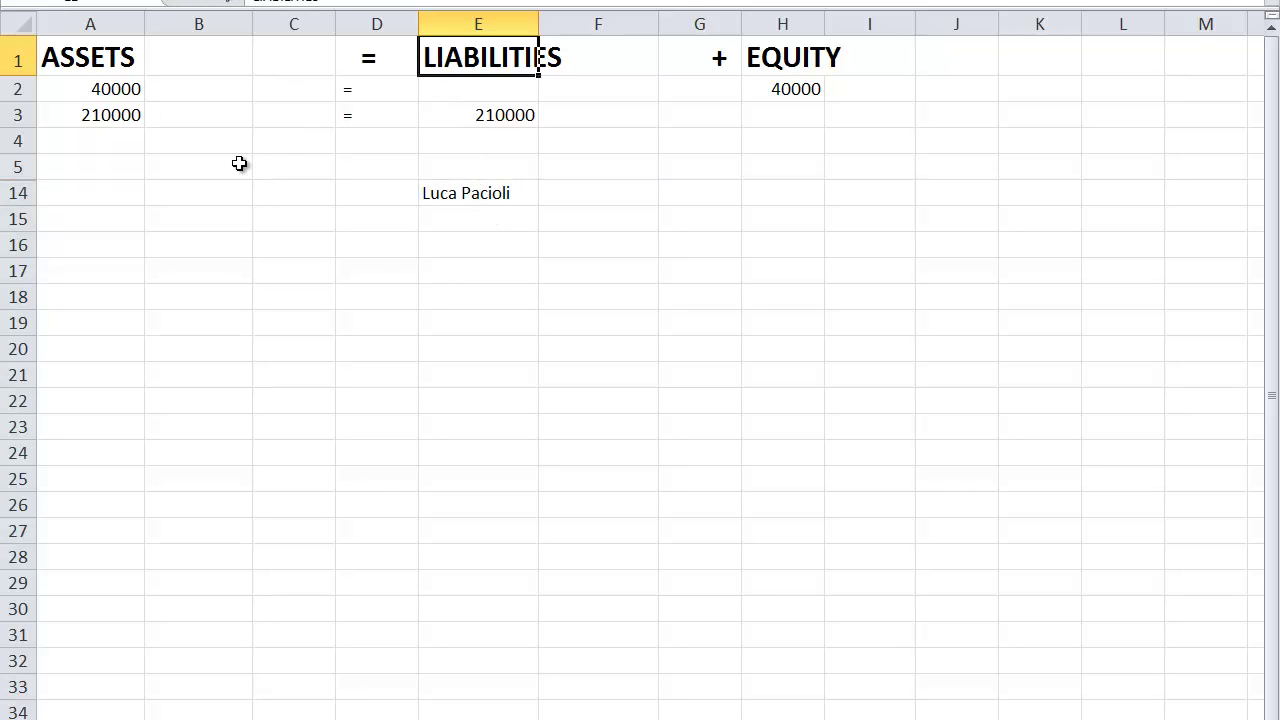
pyautogui.click(491, 196)
pyautogui.click(558, 363)
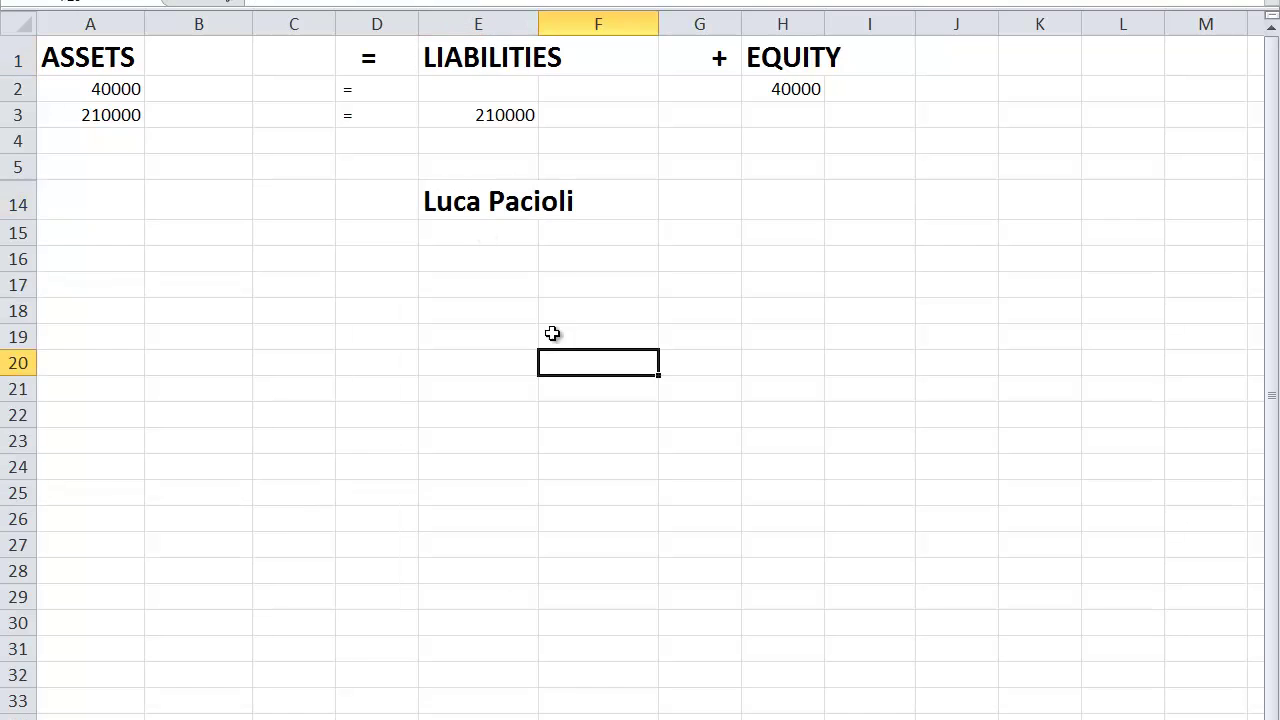
pyautogui.click(439, 200)
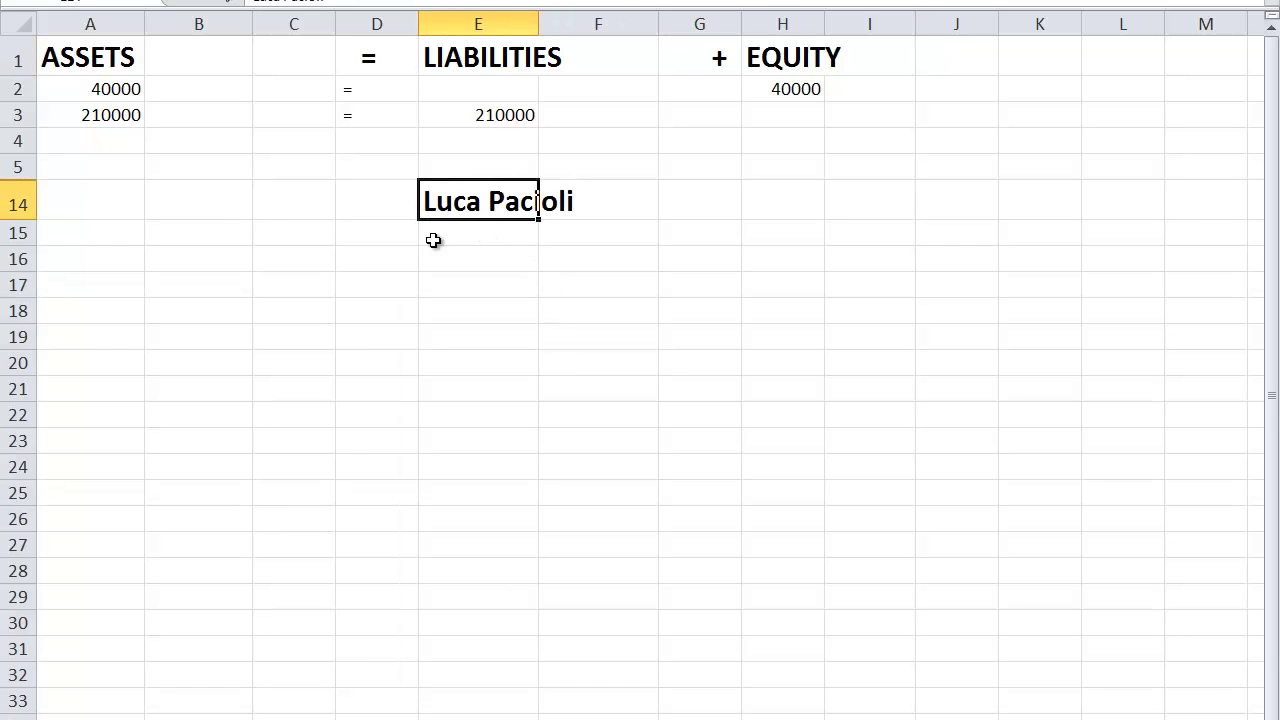
# List 1494, Summa, Venetian/Italian, not Latin, Franciscan Monk and Leonardo da Vinci beneath the heading
pyautogui.click(442, 240)
pyautogui.write('1494')
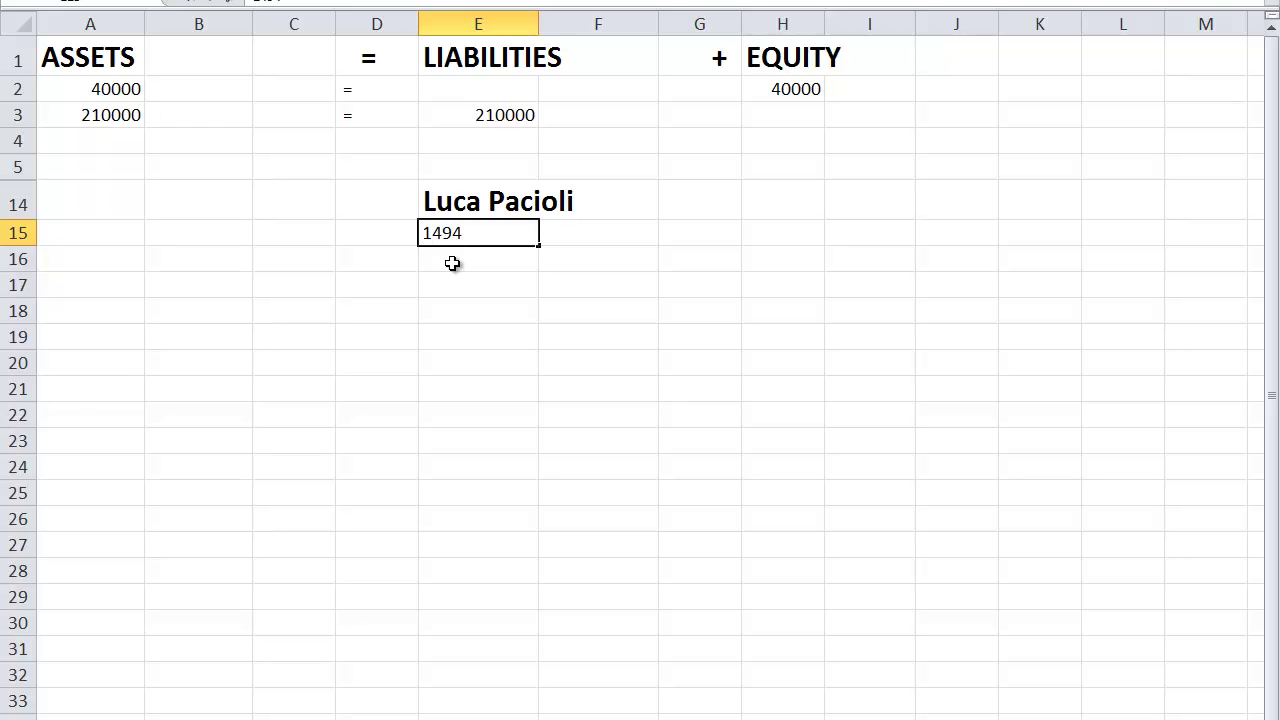
pyautogui.press('Return')
pyautogui.write('Summa')
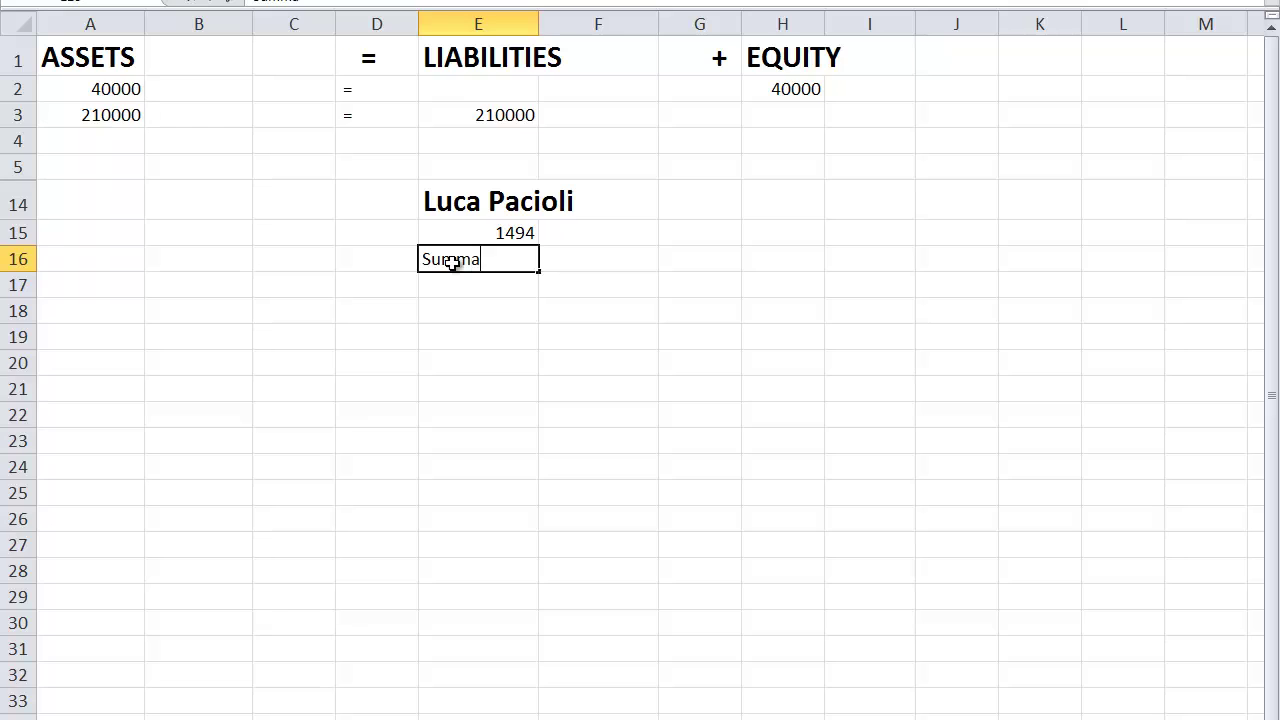
pyautogui.press('Return')
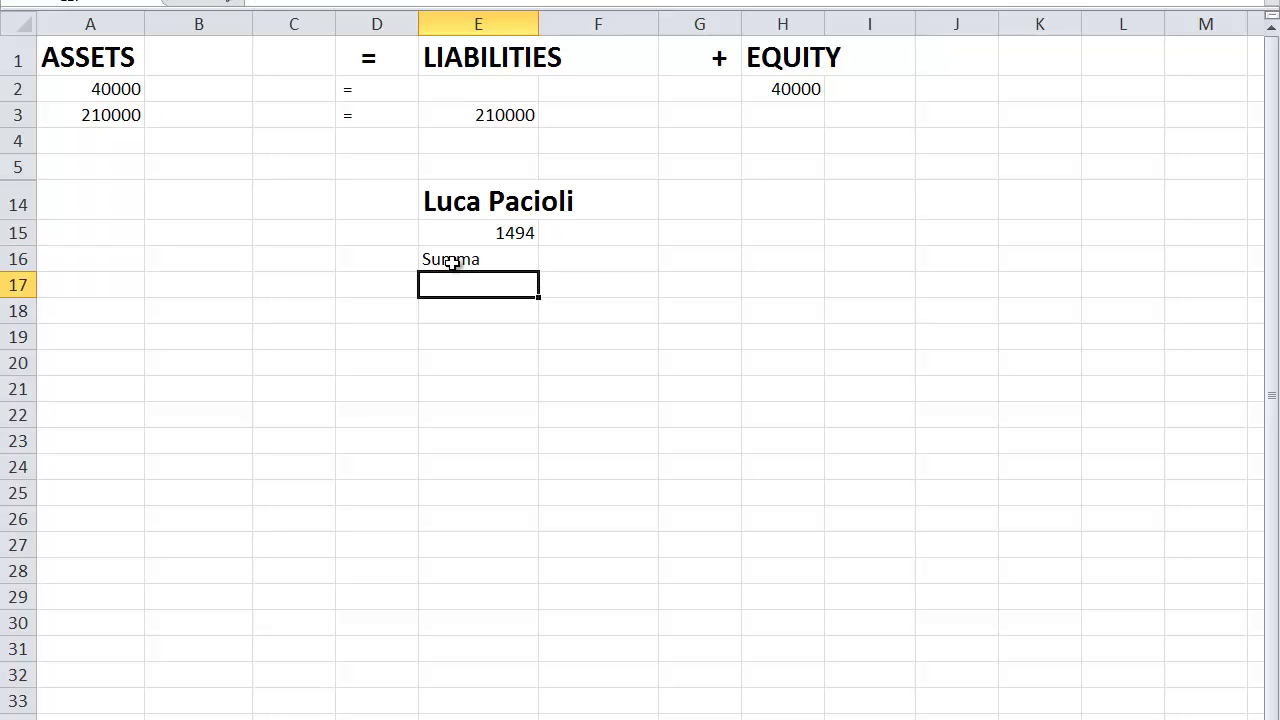
pyautogui.write('Venetian')
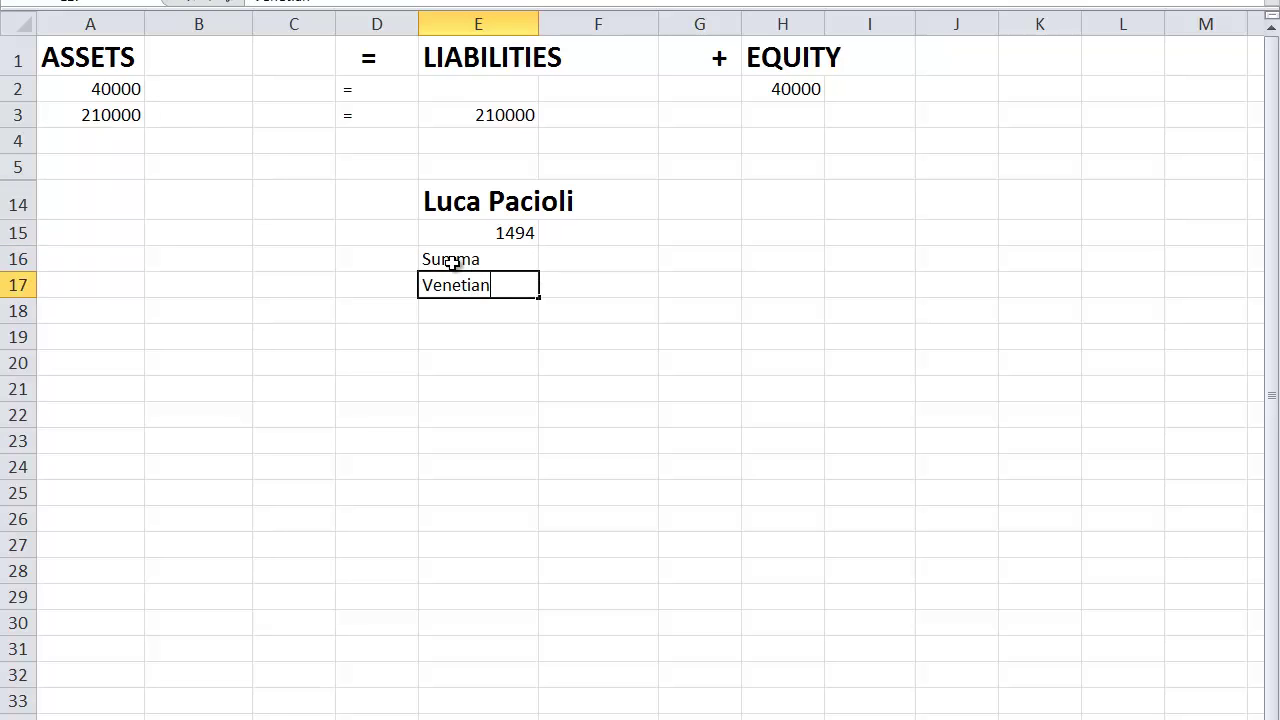
pyautogui.write('/itali')
pyautogui.press('BackSpace')
pyautogui.press('BackSpace')
pyautogui.press('BackSpace')
pyautogui.press('BackSpace')
pyautogui.write('talian, not Lati')
pyautogui.press('Return')
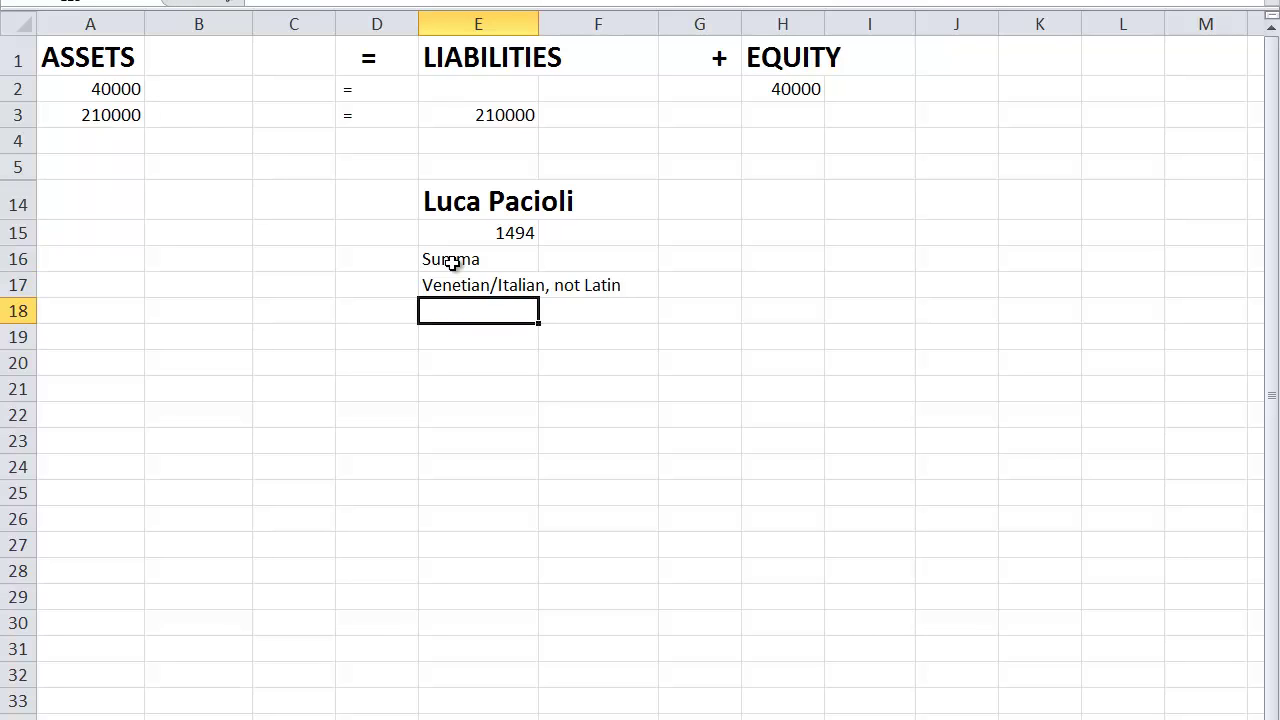
pyautogui.write('Franciscan Monk')
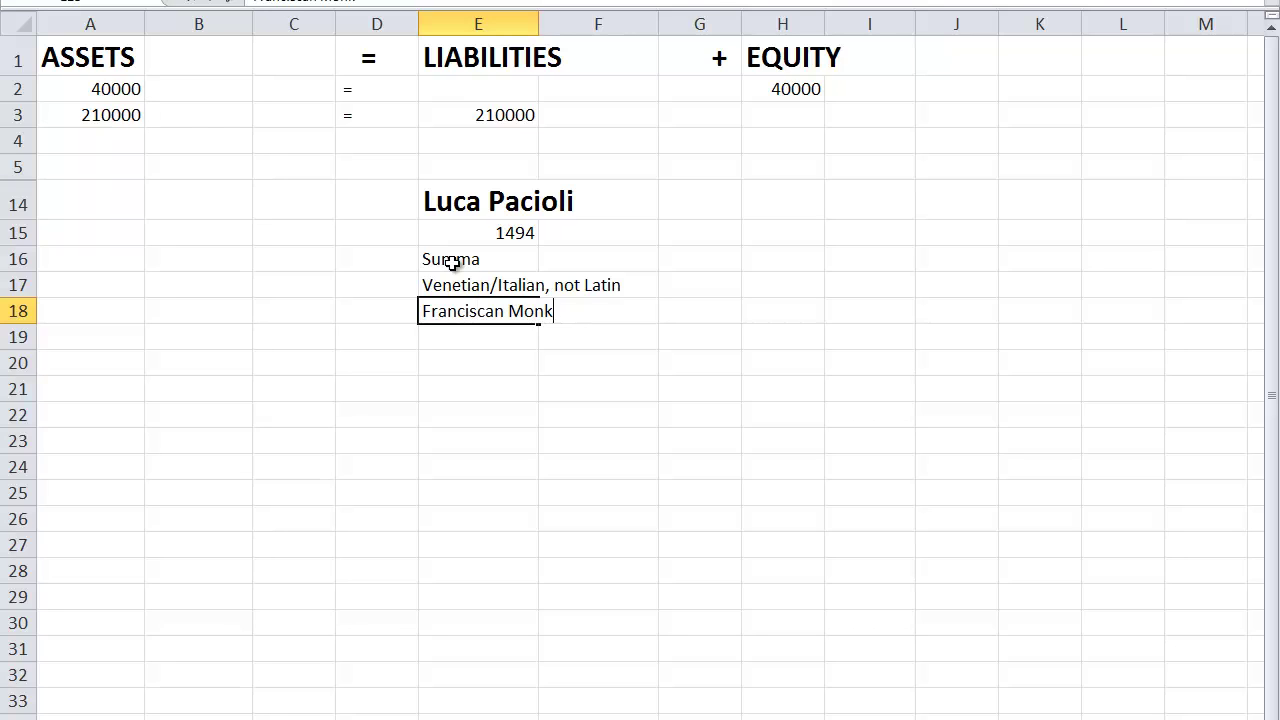
pyautogui.press('Return')
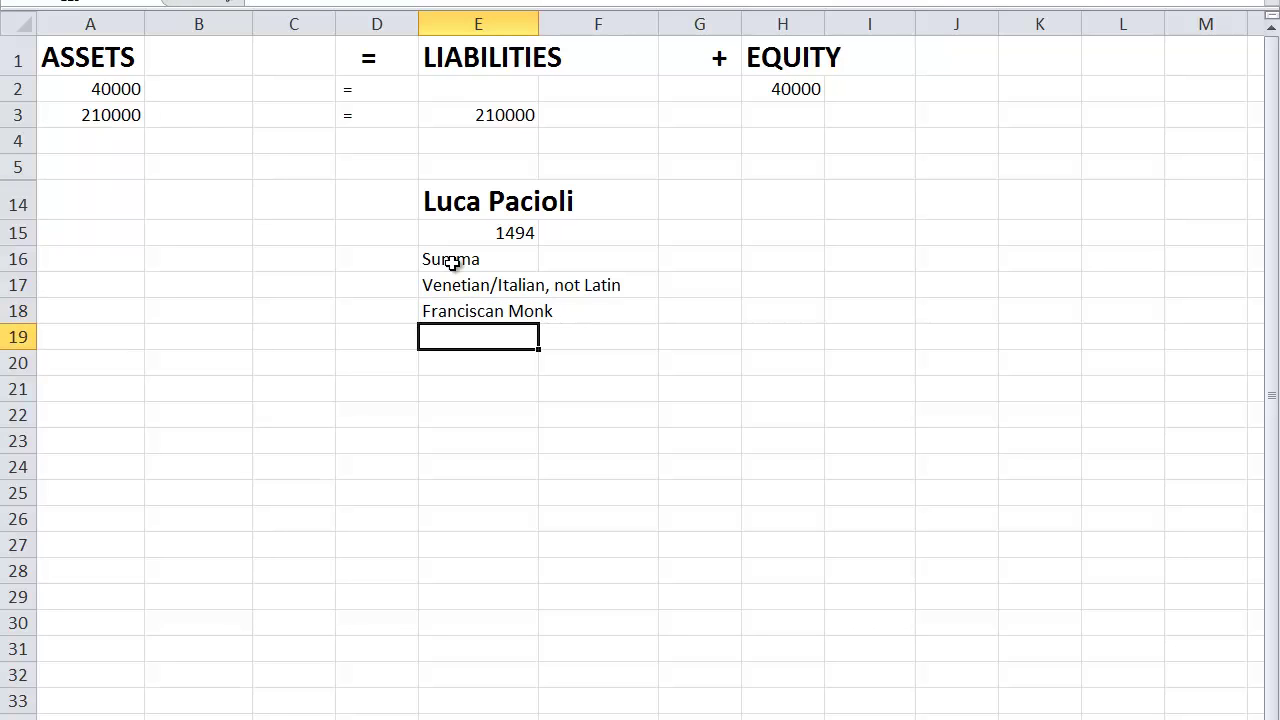
pyautogui.write('Leonardo')
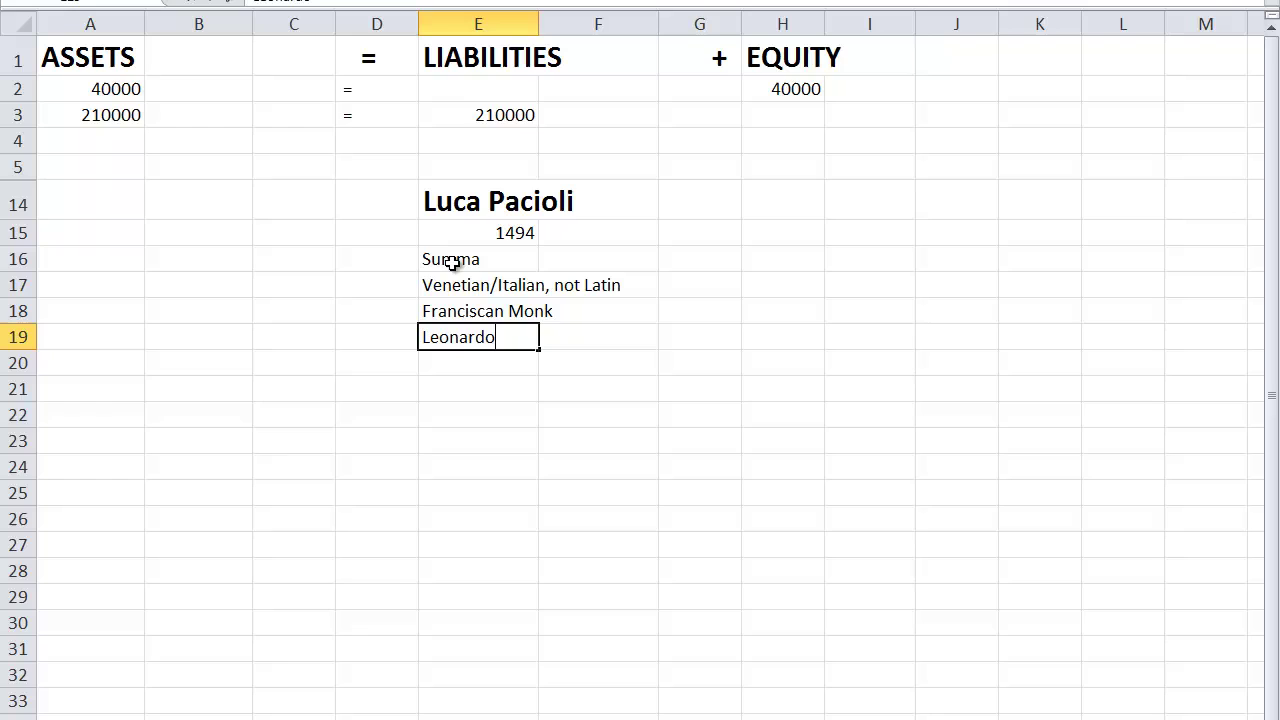
pyautogui.write(' da Vinci')
pyautogui.press('Return')
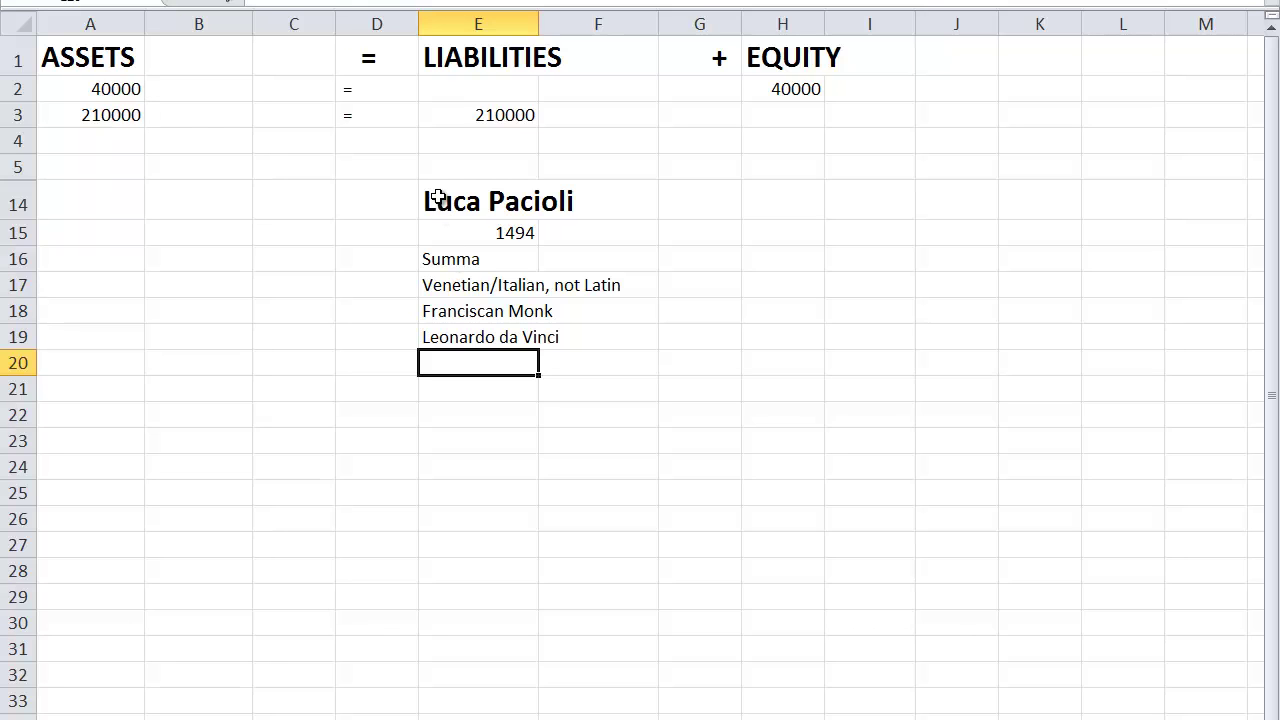
# Clear the Luca Pacioli notes from column E
pyautogui.moveTo(432, 200); pyautogui.dragTo(523, 343)
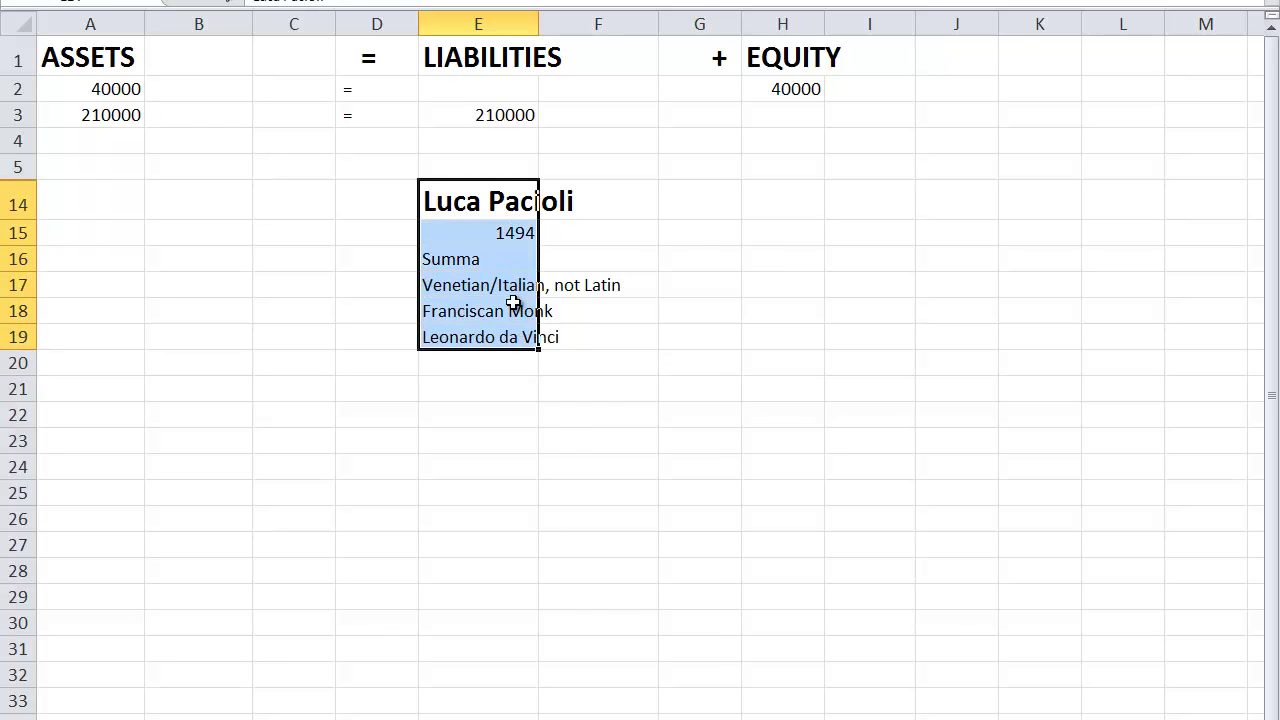
pyautogui.rightClick(514, 303)
pyautogui.click(575, 477)
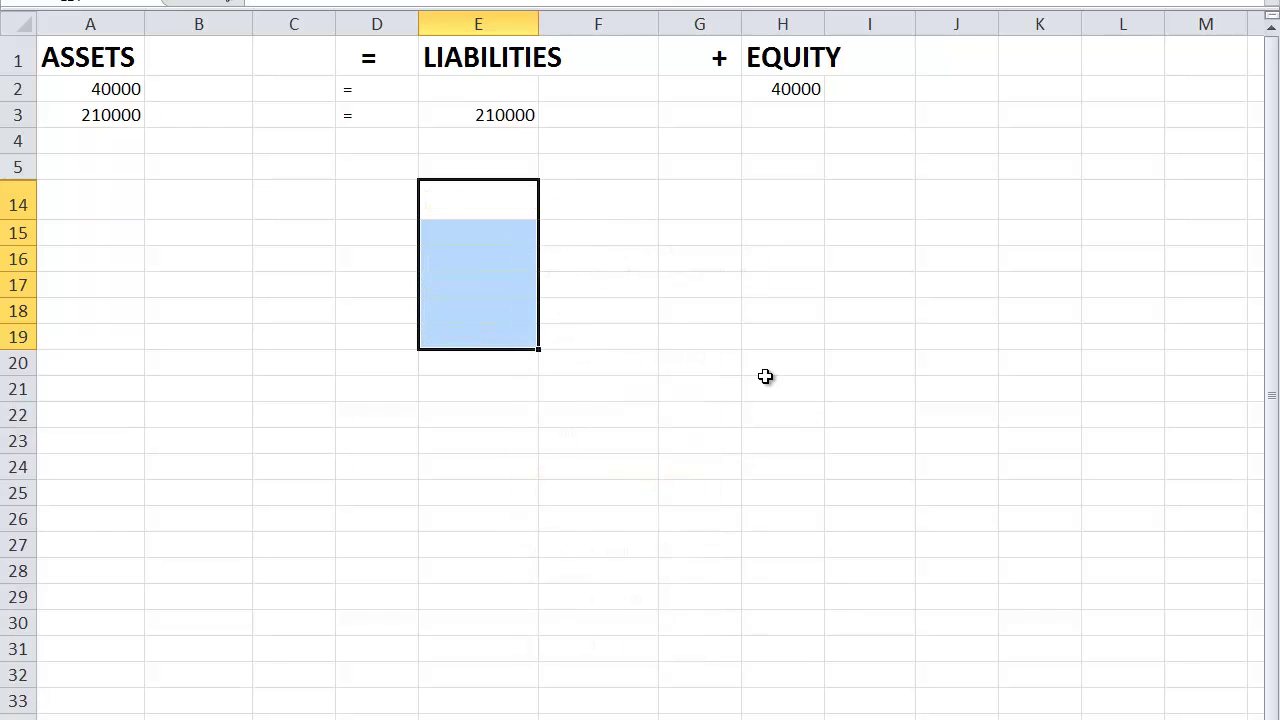
pyautogui.click(766, 386)
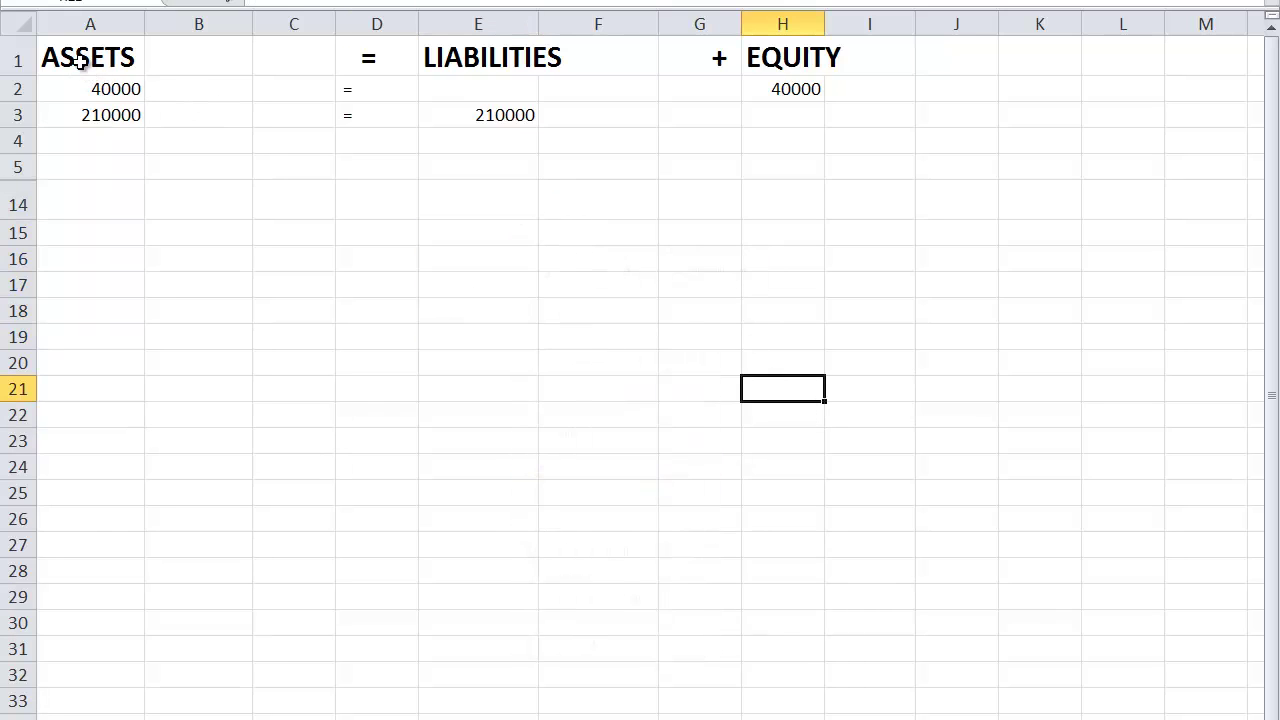
# Point out the ASSETS, LIABILITIES and EQUITY headings in row 1
pyautogui.moveTo(88, 65); pyautogui.dragTo(262, 58)
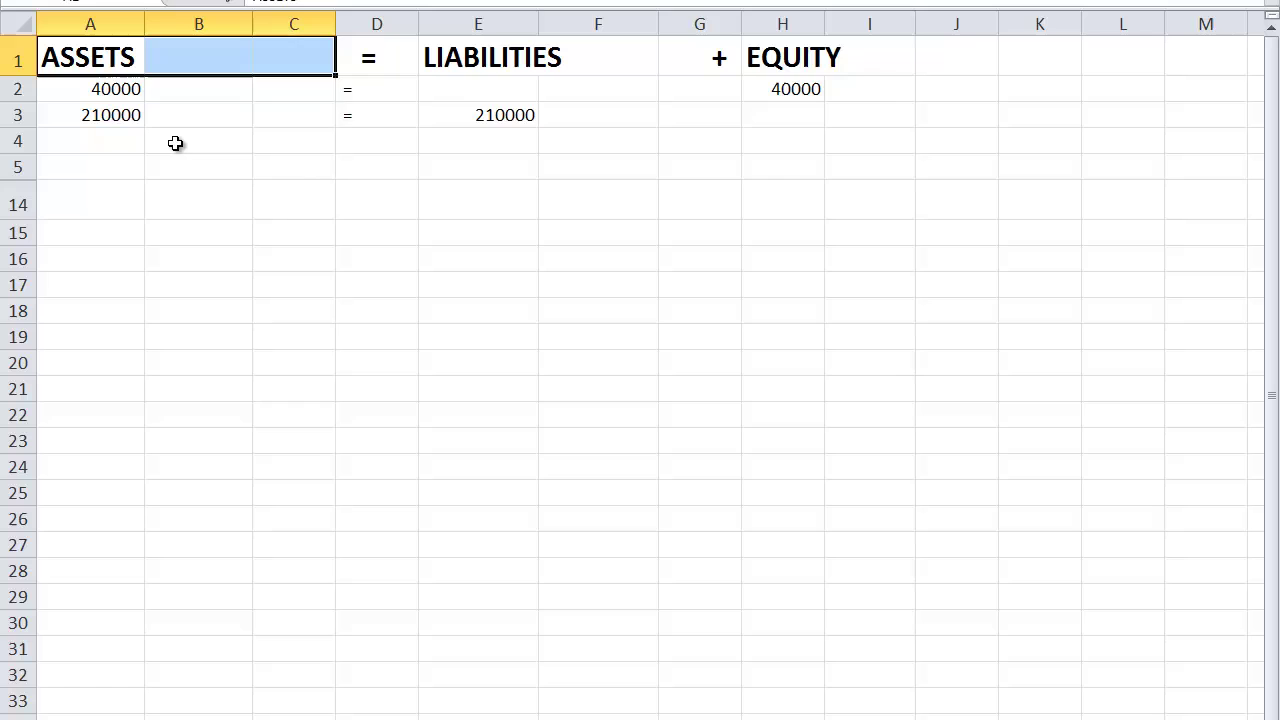
pyautogui.click(445, 52)
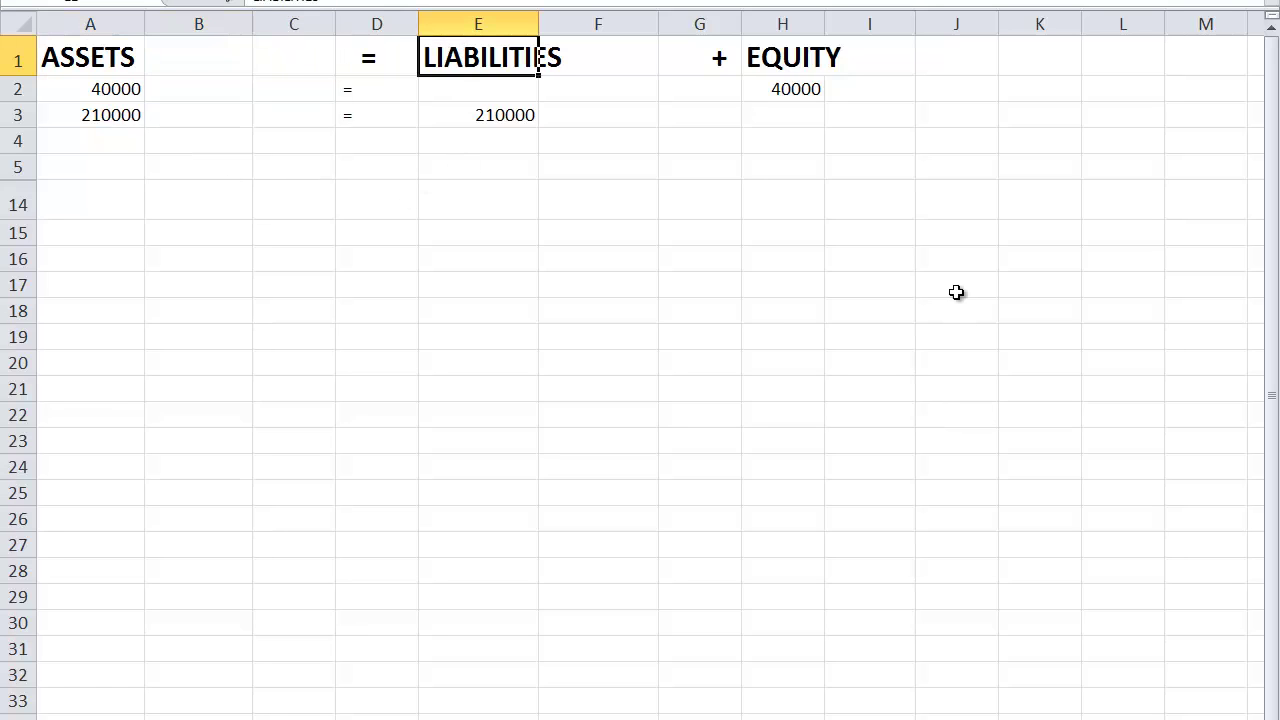
pyautogui.click(764, 57)
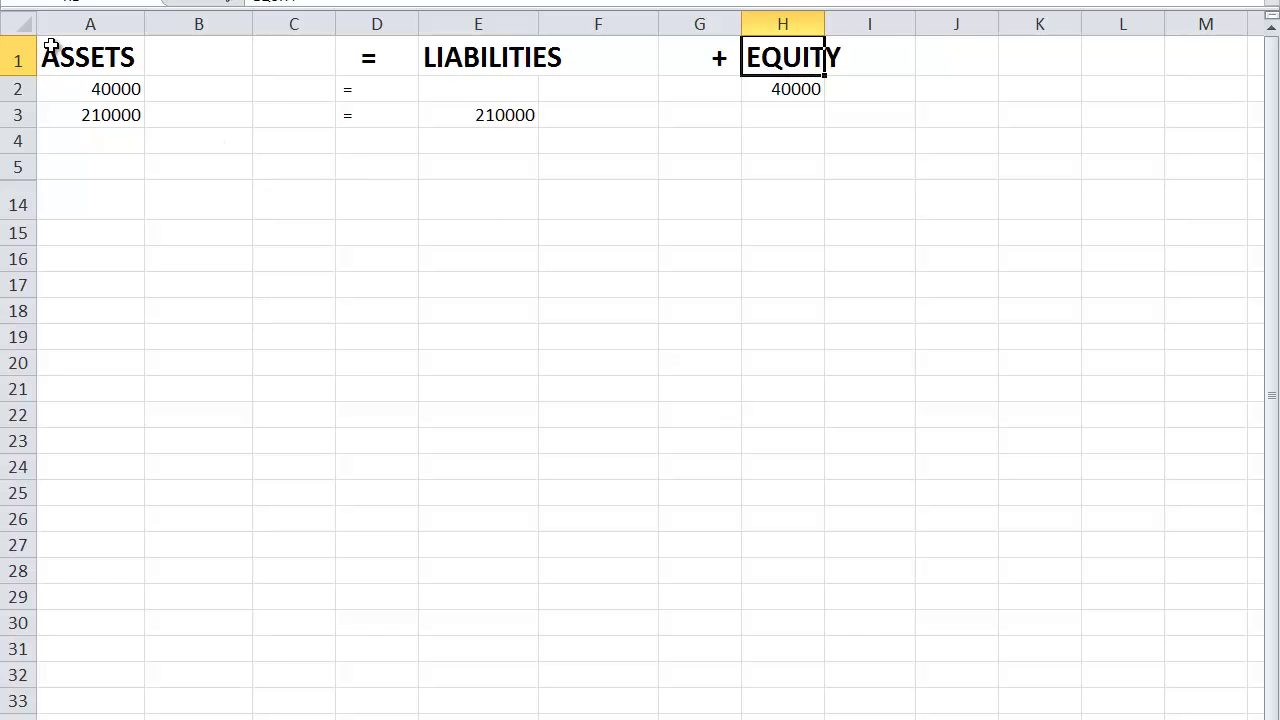
pyautogui.click(48, 44)
pyautogui.click(450, 44)
pyautogui.click(772, 58)
# Clear the figures from rows 2 and 3, then select the rows around the hidden block
pyautogui.moveTo(17, 91); pyautogui.dragTo(17, 117)
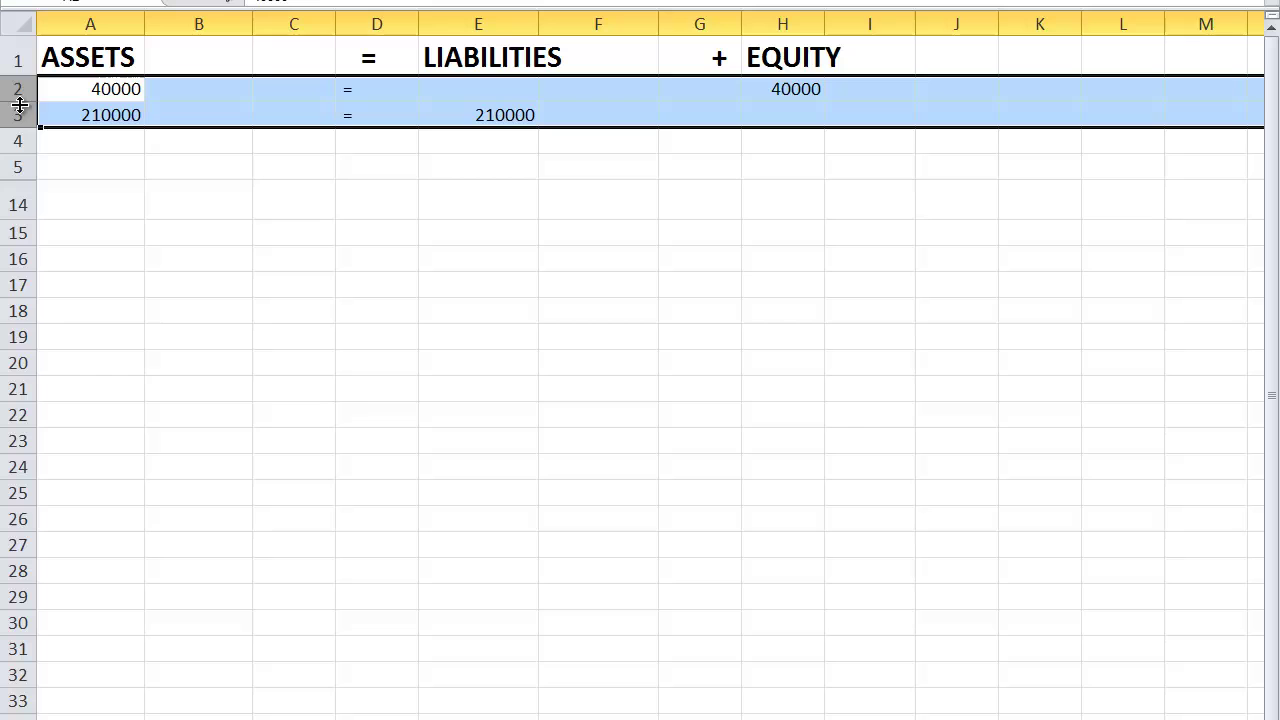
pyautogui.rightClick(20, 104)
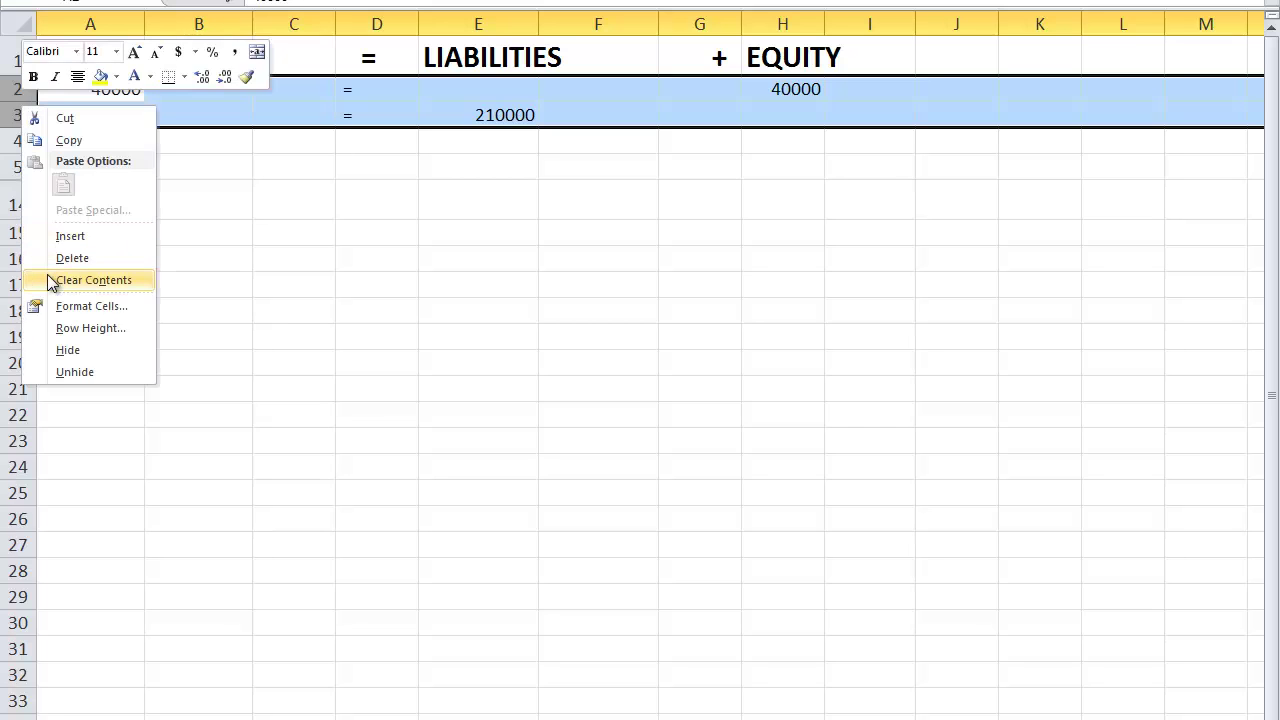
pyautogui.click(90, 280)
pyautogui.click(215, 280)
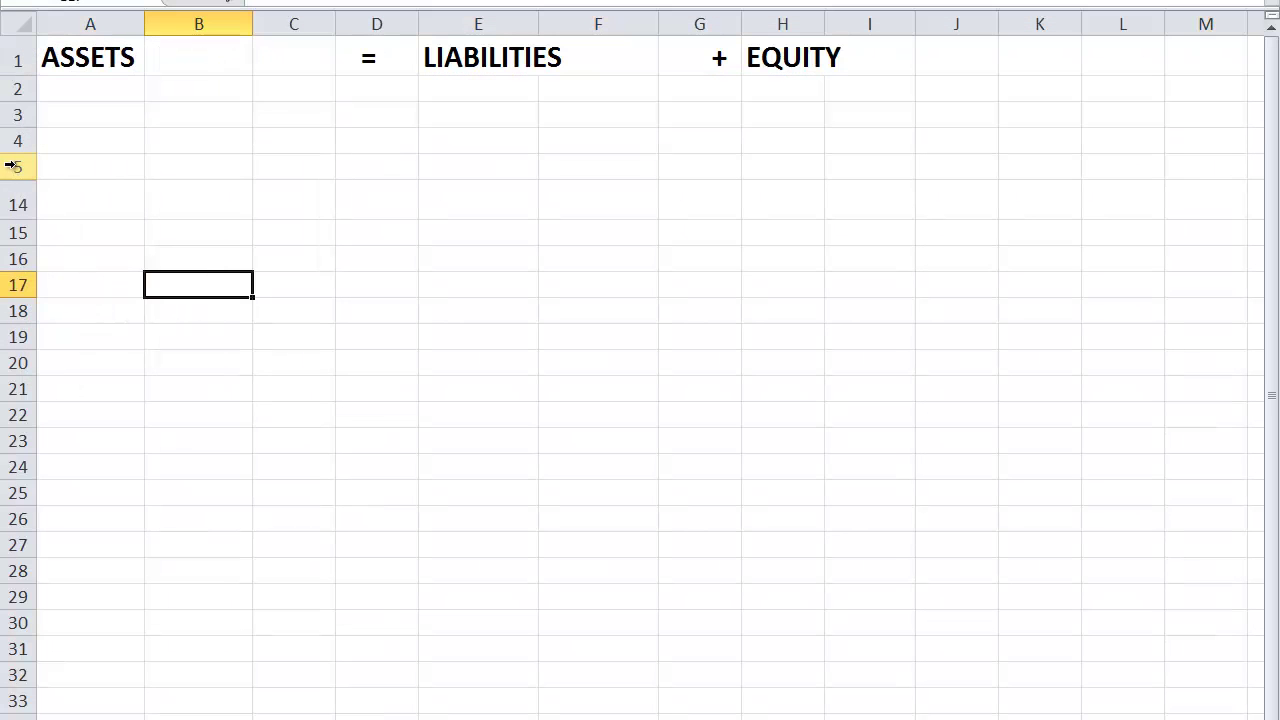
pyautogui.moveTo(10, 166); pyautogui.dragTo(11, 200)
# Unhide rows 6–13 to reveal the T-accounts and copy ASSETS onto the left one's top
pyautogui.hotkey('ctrl', 'shift', '9')
pyautogui.click(306, 350)
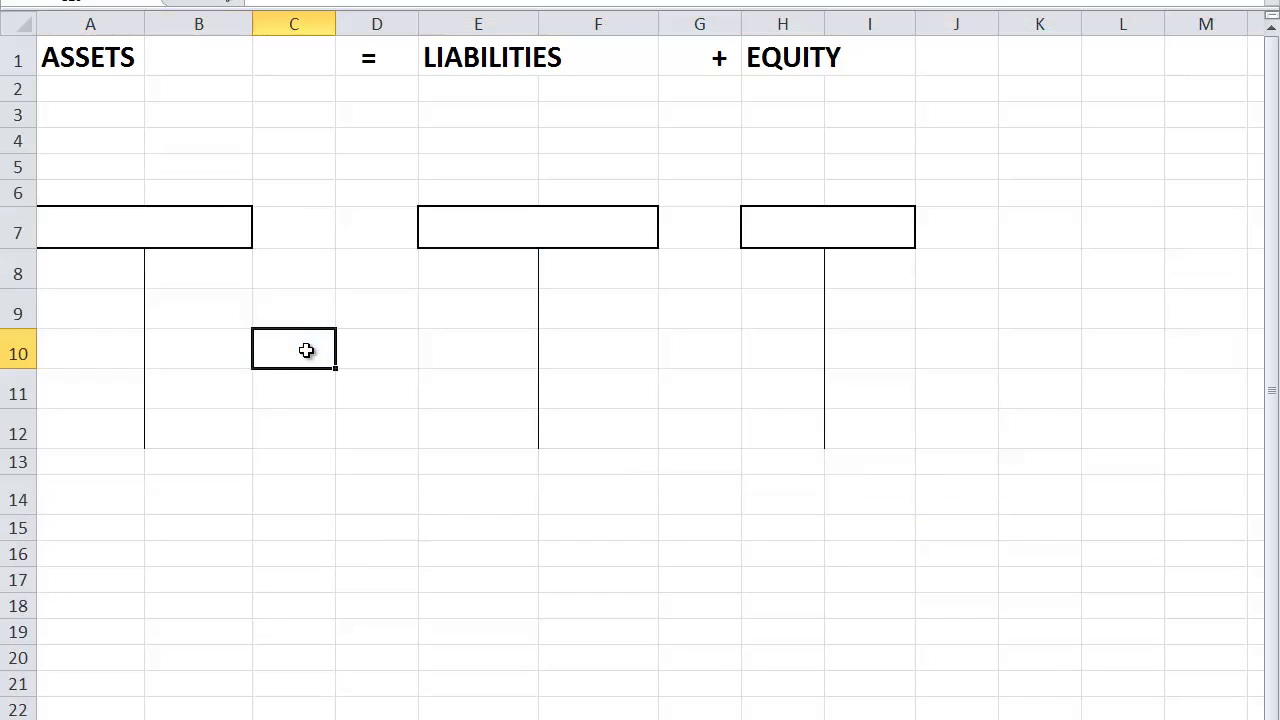
pyautogui.click(92, 56)
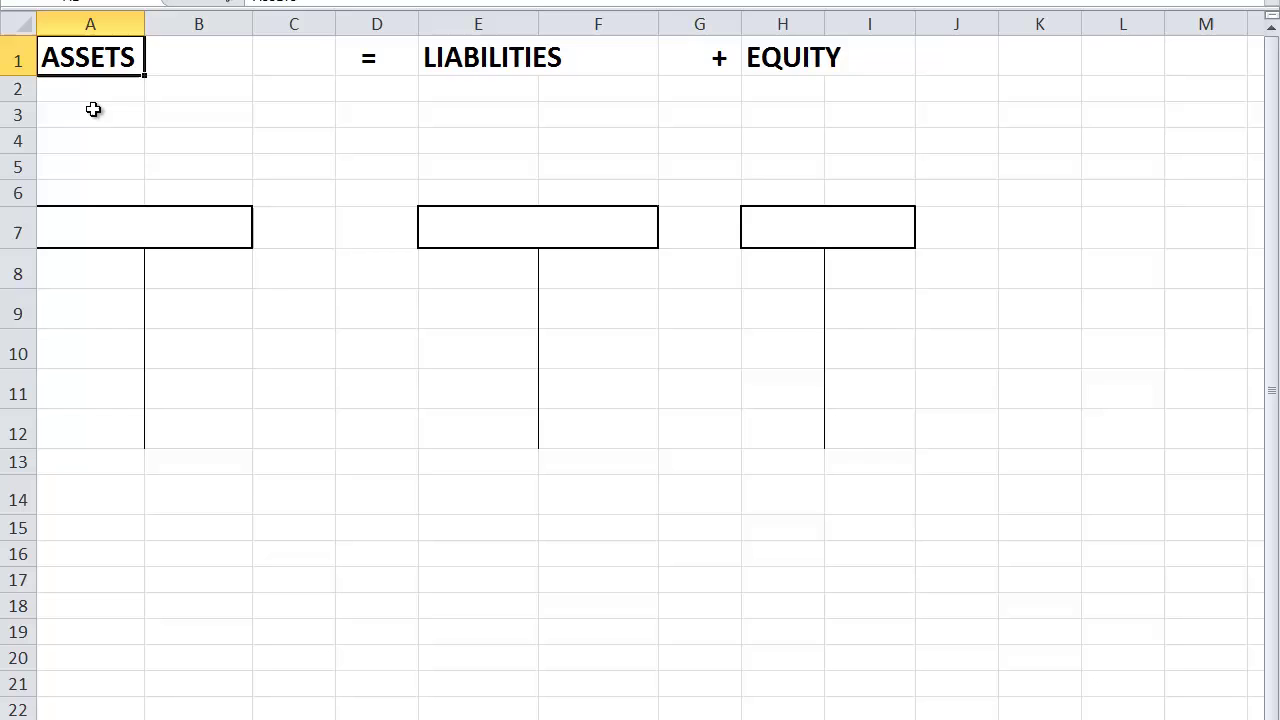
pyautogui.hotkey('ctrl', 'c')
pyautogui.click(91, 223)
pyautogui.hotkey('ctrl', 'v')
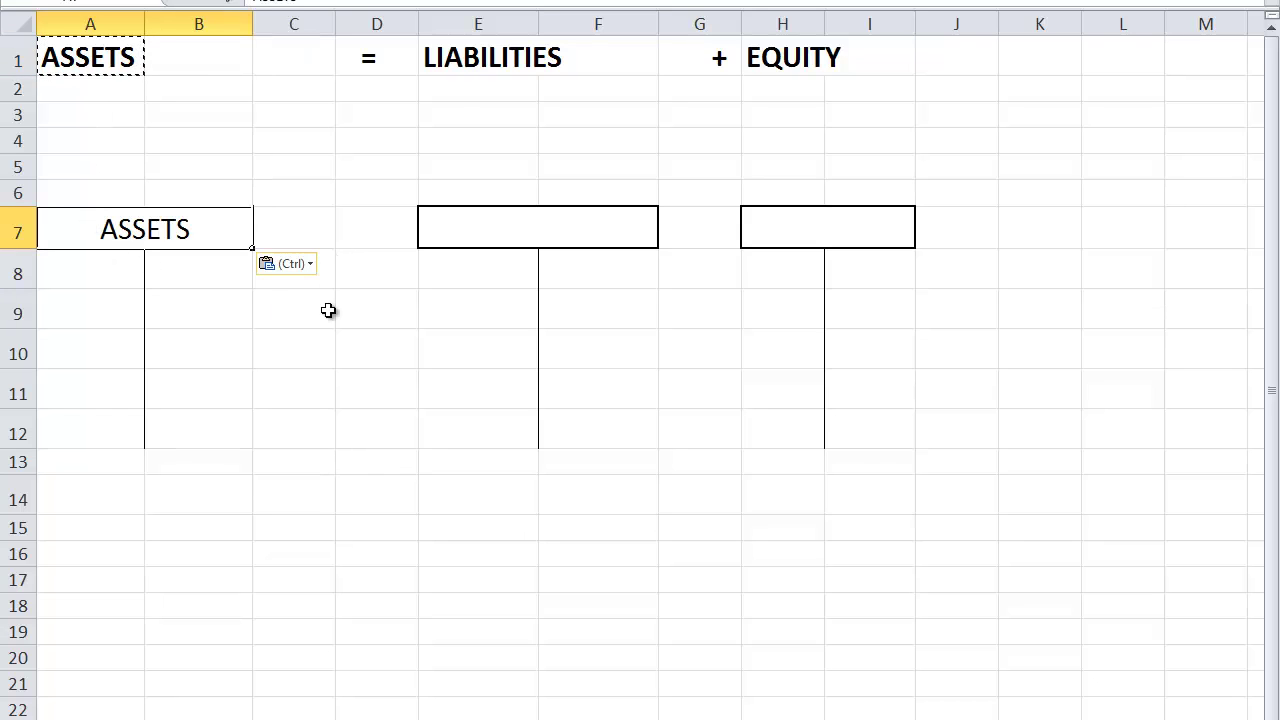
pyautogui.click(329, 311)
# Copy the LIABILITIES and EQUITY headings onto the middle and right T-accounts
pyautogui.click(440, 58)
pyautogui.hotkey('ctrl', 'c')
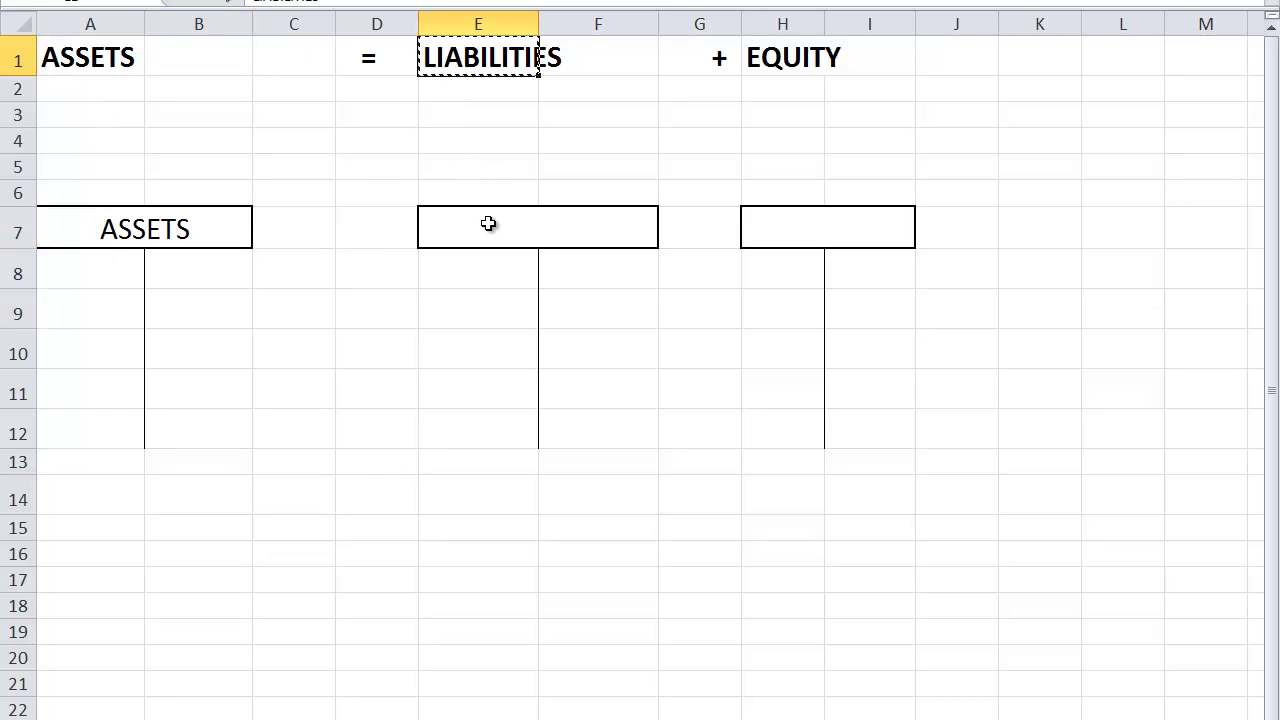
pyautogui.click(489, 220)
pyautogui.hotkey('ctrl', 'v')
pyautogui.click(640, 380)
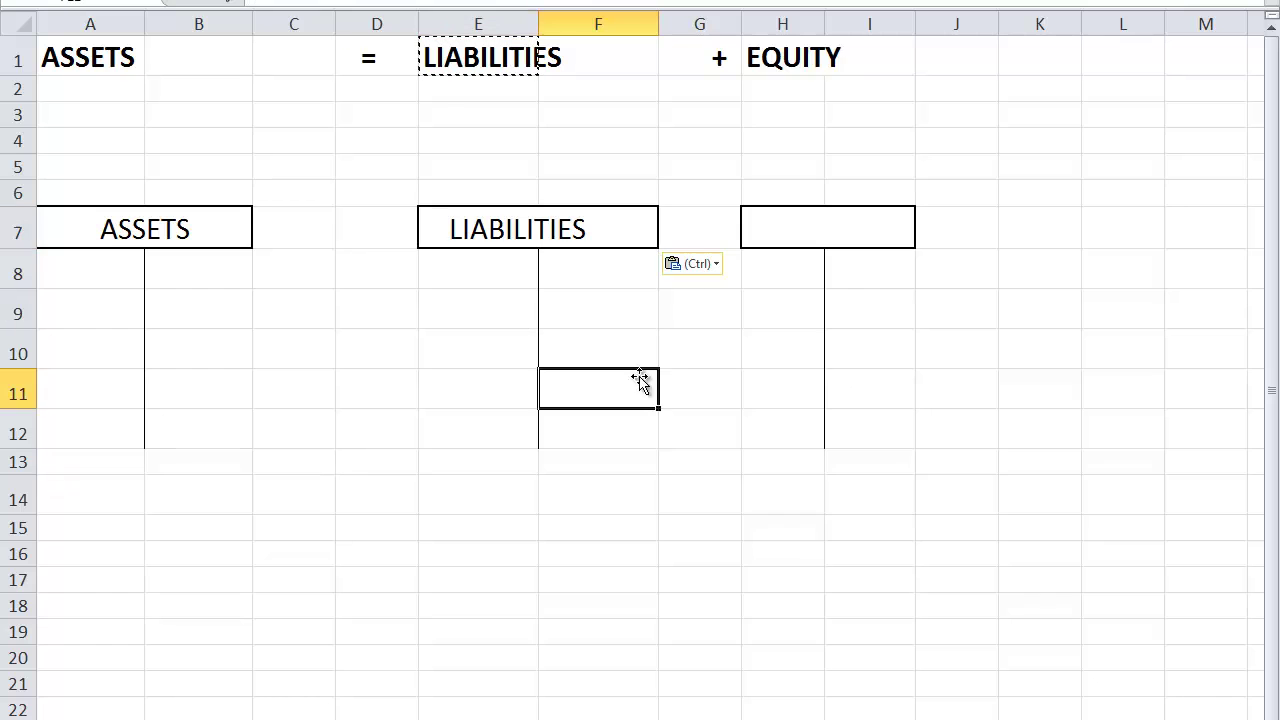
pyautogui.click(752, 55)
pyautogui.hotkey('ctrl', 'c')
pyautogui.click(800, 229)
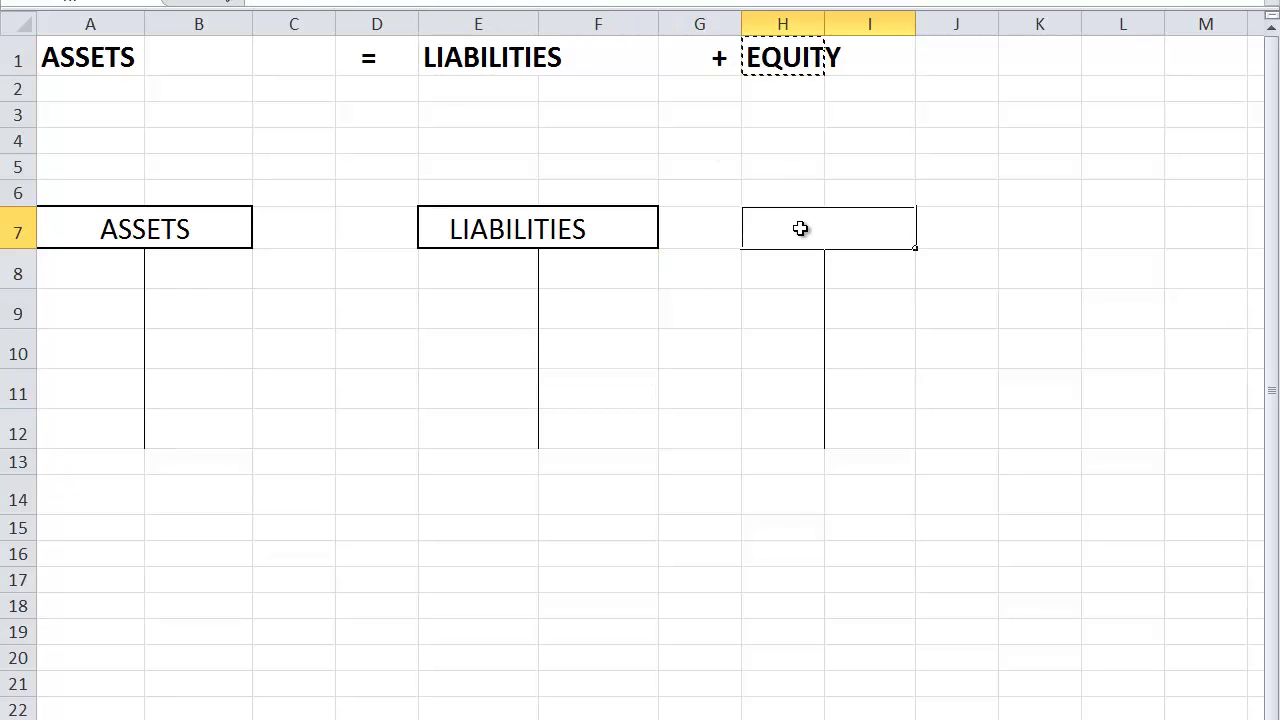
pyautogui.hotkey('ctrl', 'v')
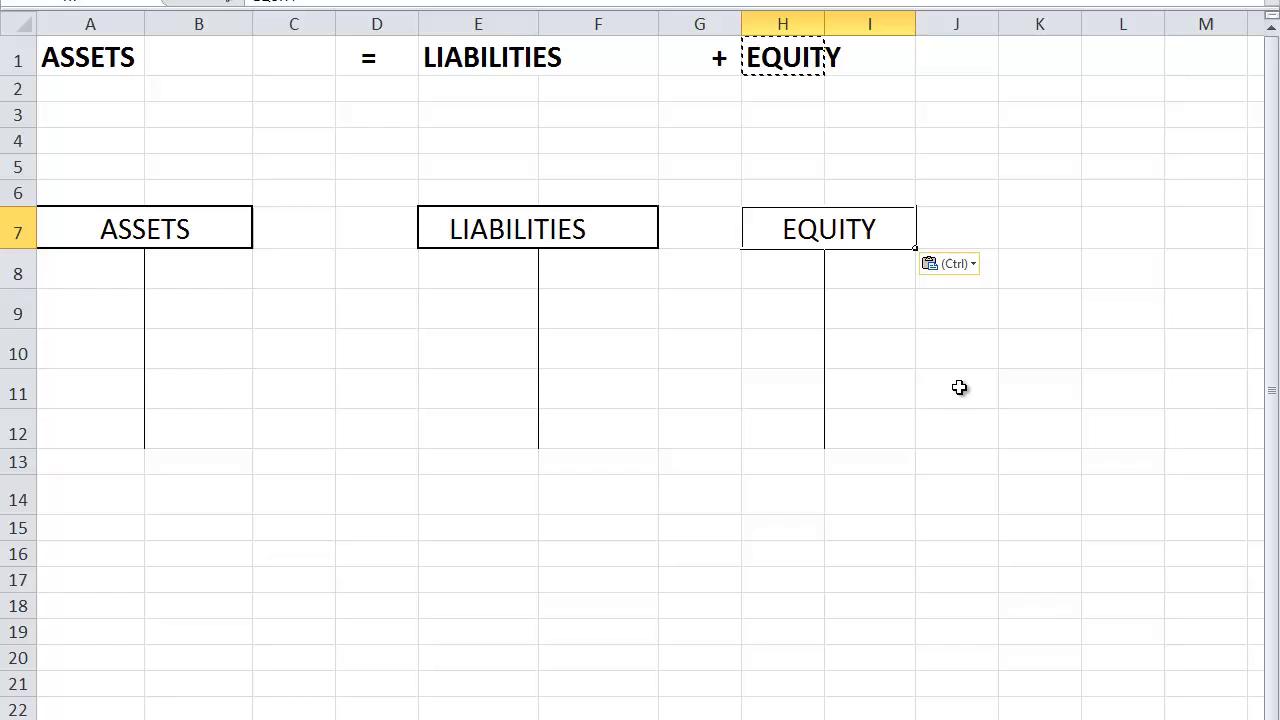
pyautogui.click(960, 390)
pyautogui.press('Escape')
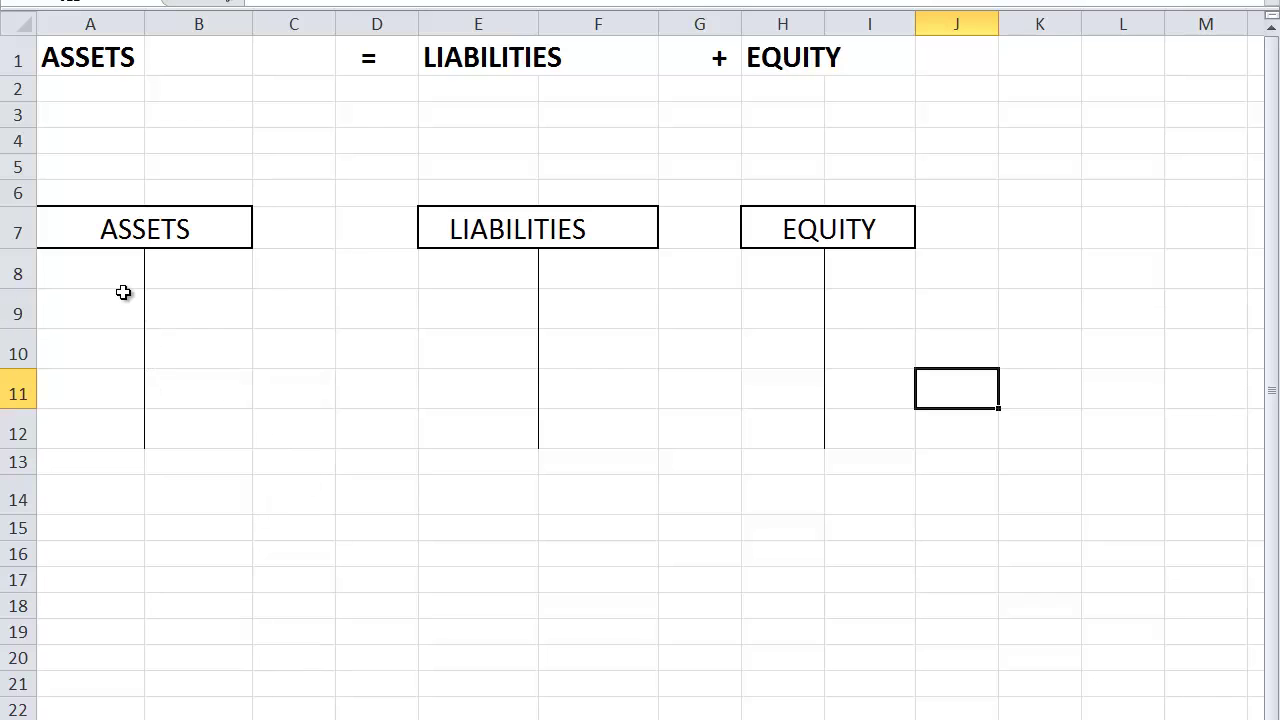
# Enter 40000 on the left side of the ASSETS T-account and an equals sign in D7
pyautogui.click(103, 269)
pyautogui.write('40000')
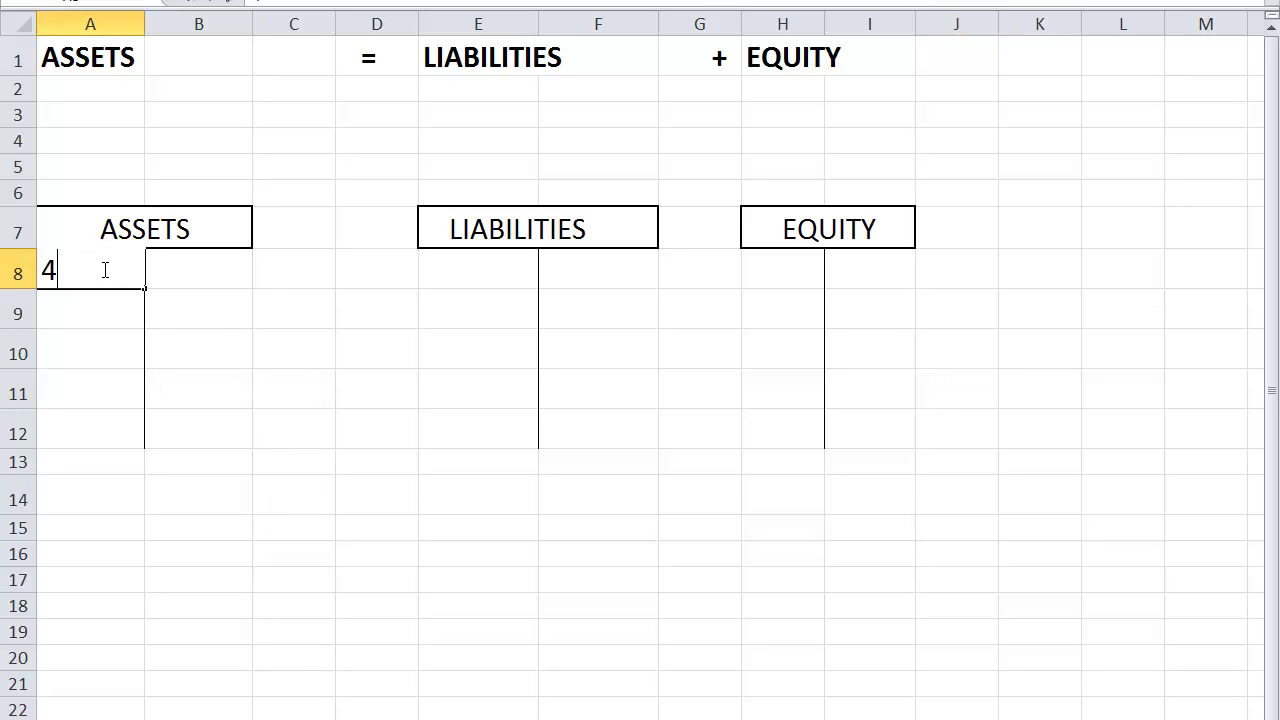
pyautogui.click(236, 418)
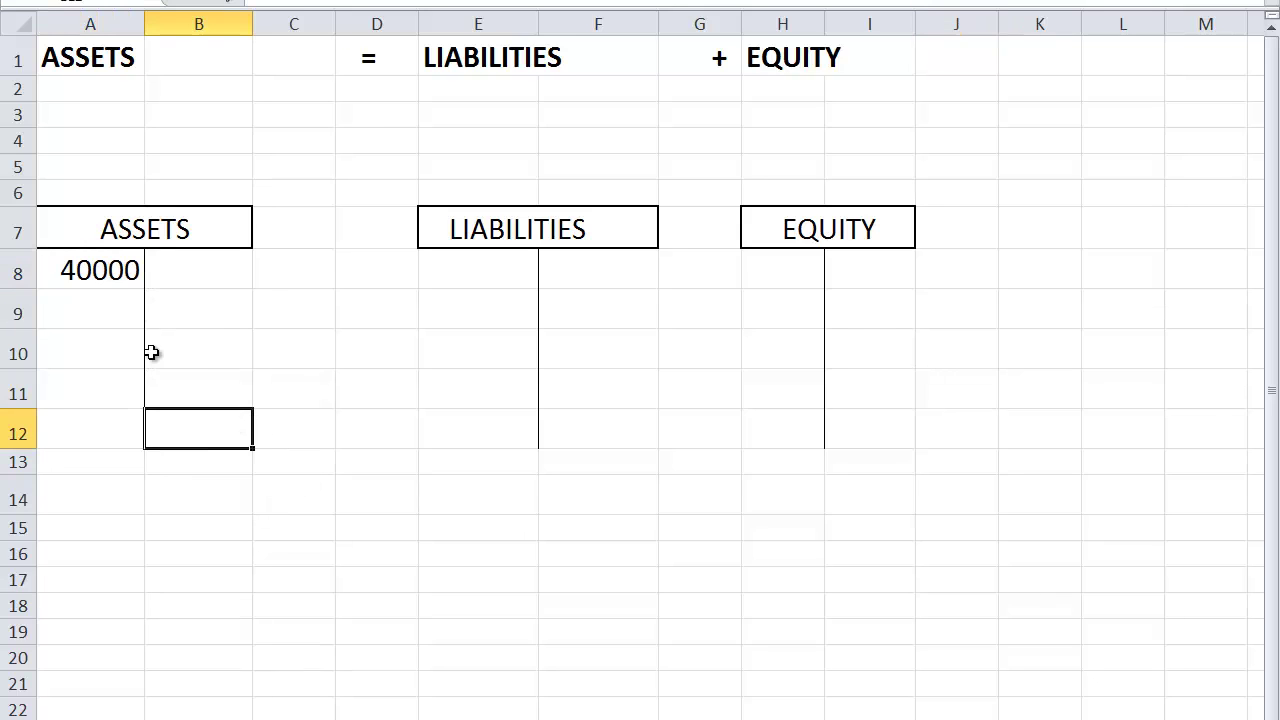
pyautogui.click(97, 270)
pyautogui.click(366, 234)
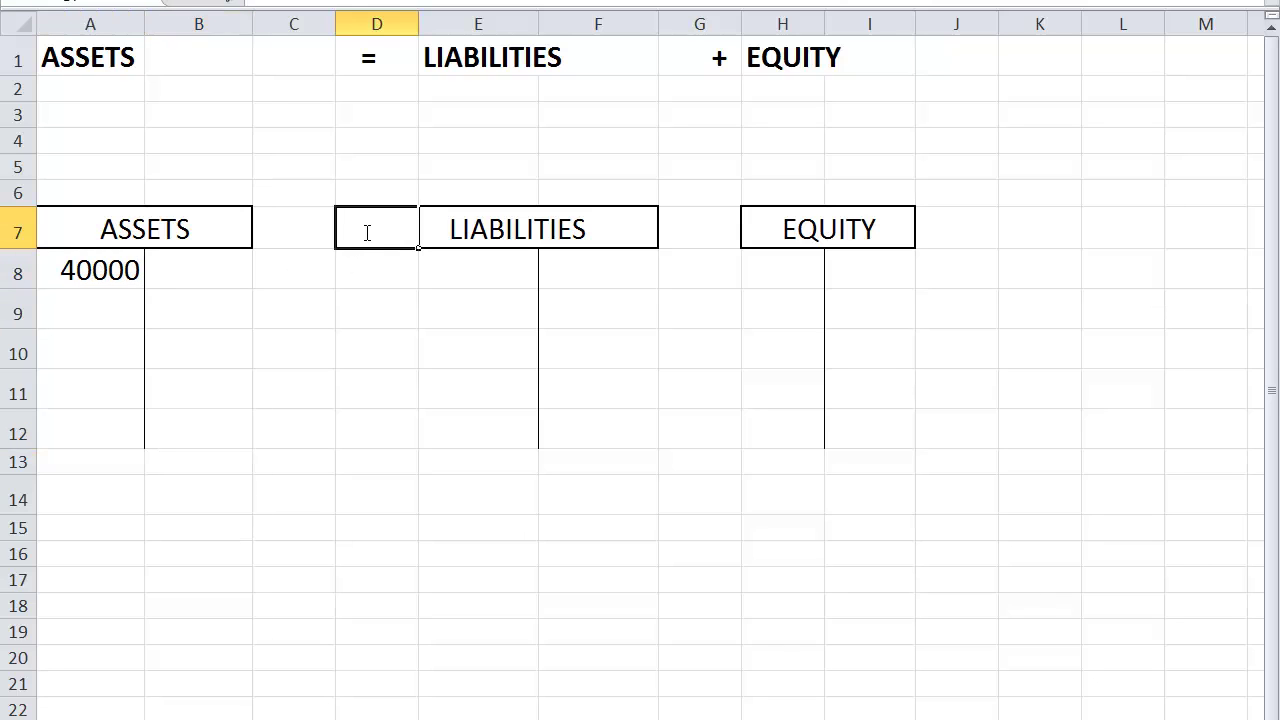
pyautogui.write('=')
pyautogui.click(615, 462)
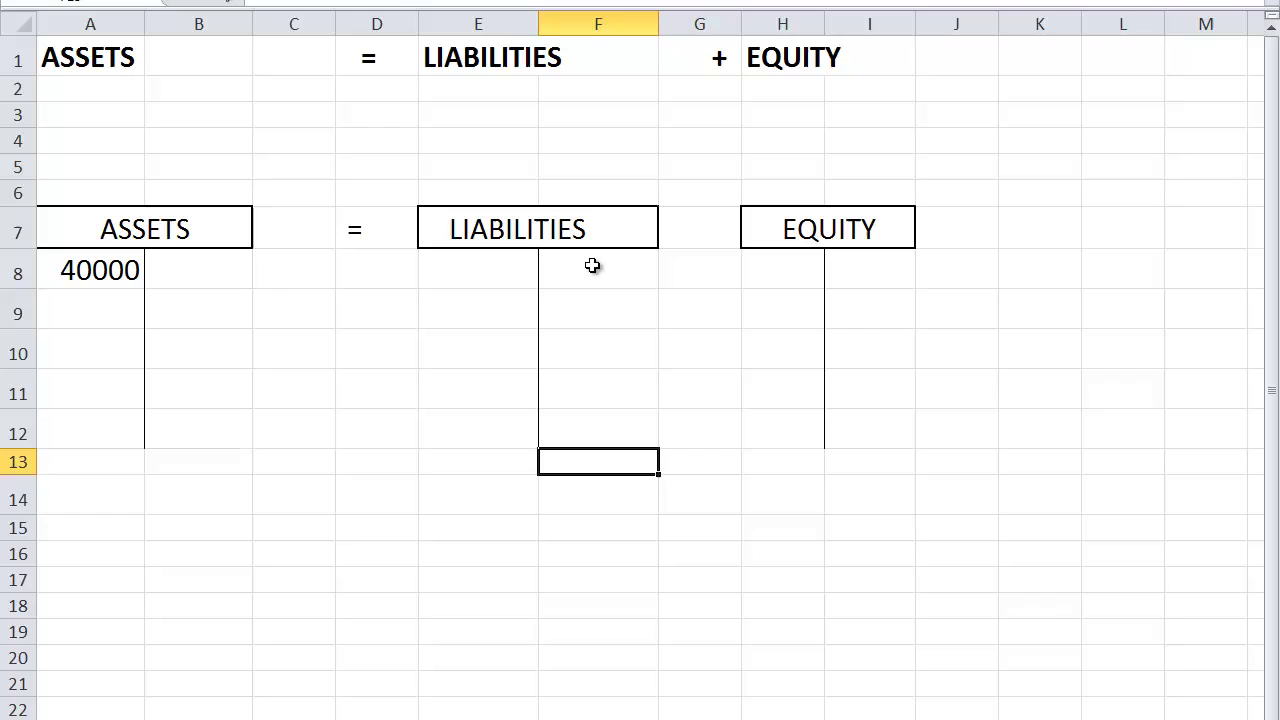
# Enter 40000 on the right side of the EQUITY T-account, matching the asset entry
pyautogui.click(855, 265)
pyautogui.write('40000')
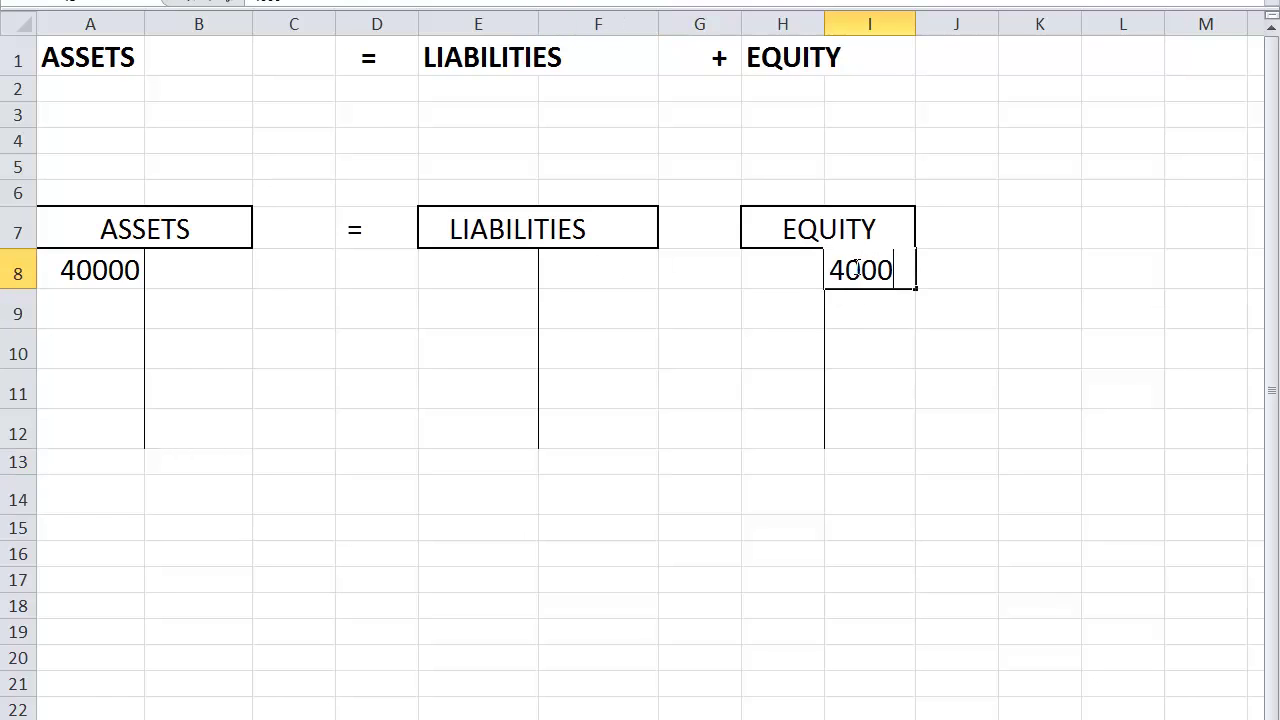
pyautogui.click(993, 502)
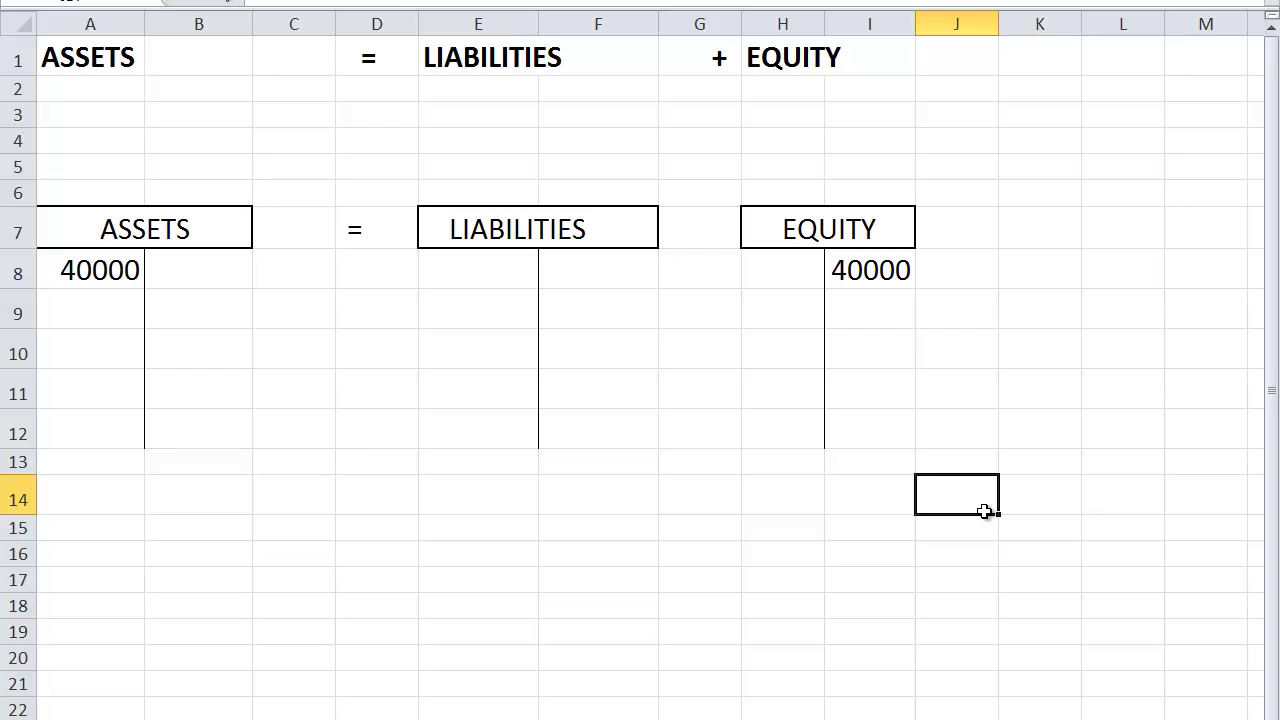
pyautogui.click(93, 270)
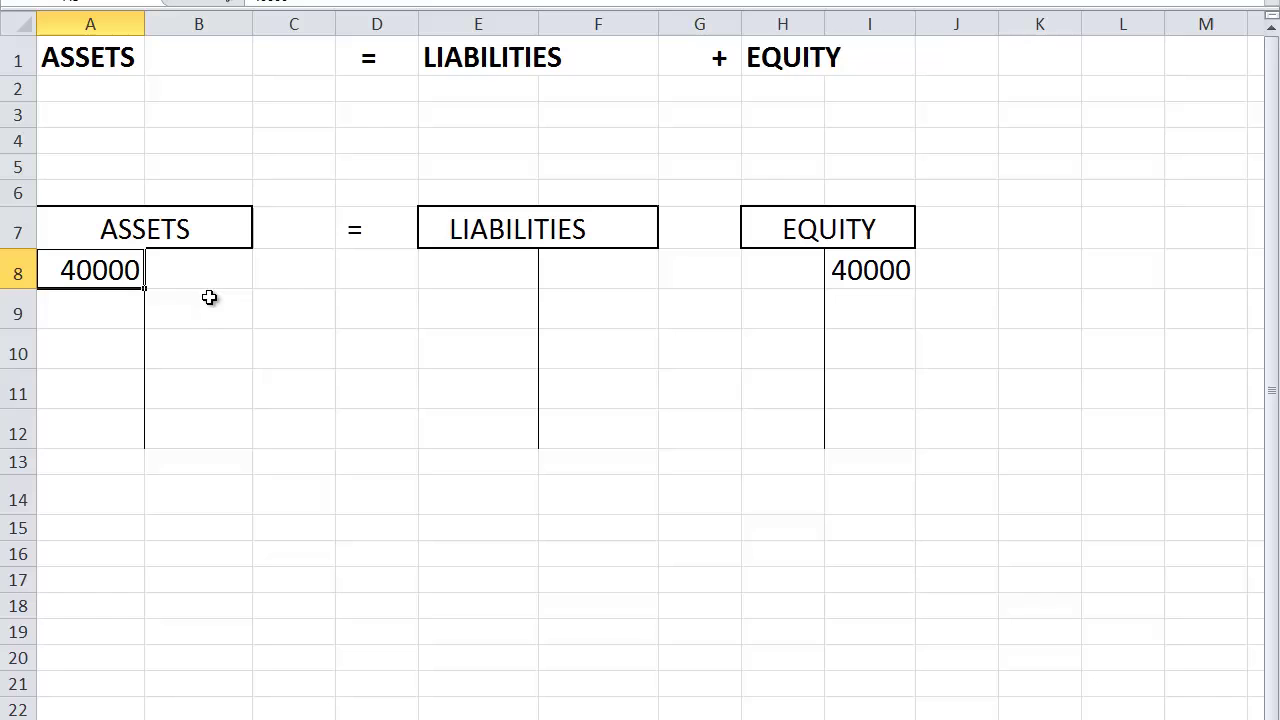
pyautogui.keyDown('shift'); pyautogui.click(178, 278); pyautogui.keyUp('shift')
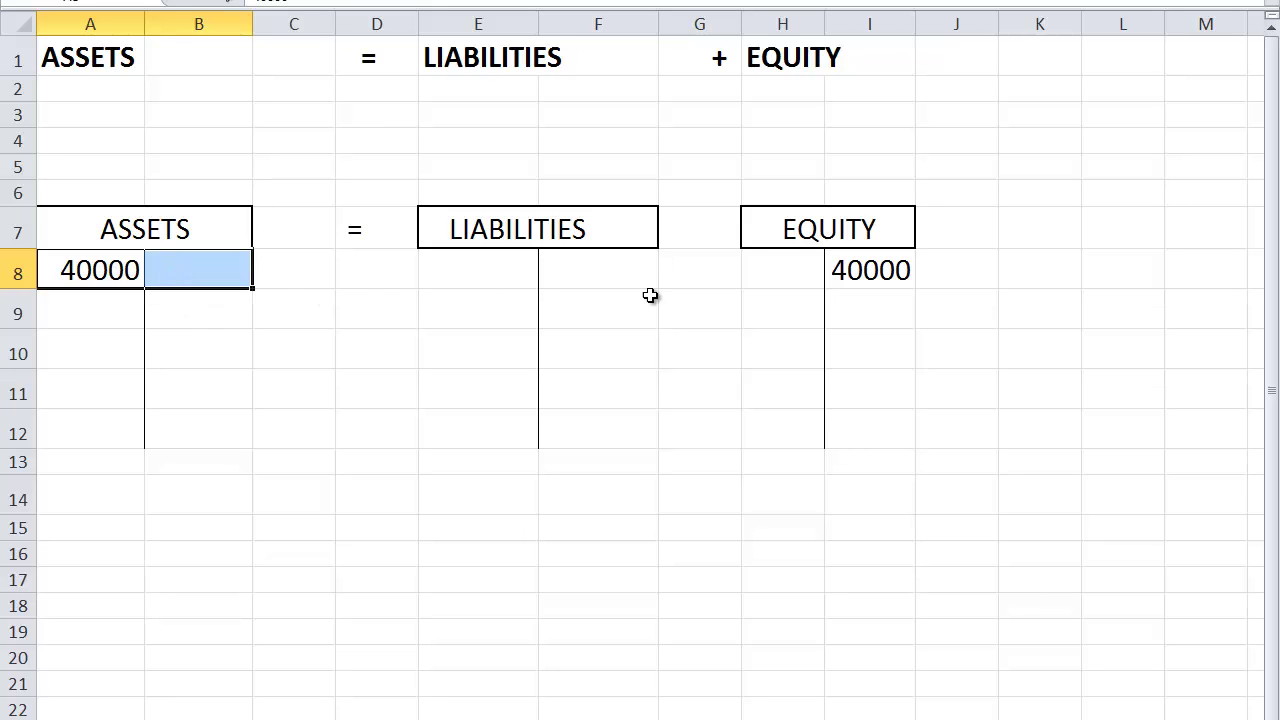
pyautogui.click(877, 275)
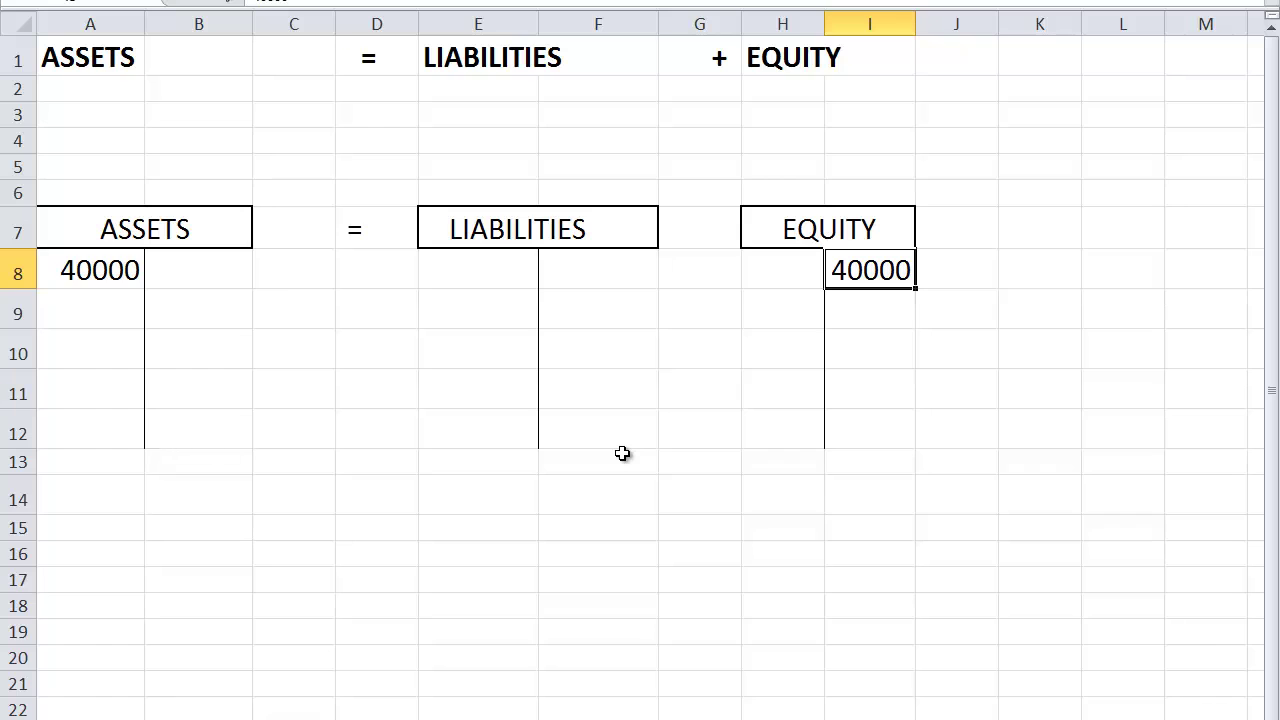
# Post 210000 to the ASSETS T-account and the LIABILITIES T-account in row 9
pyautogui.click(88, 310)
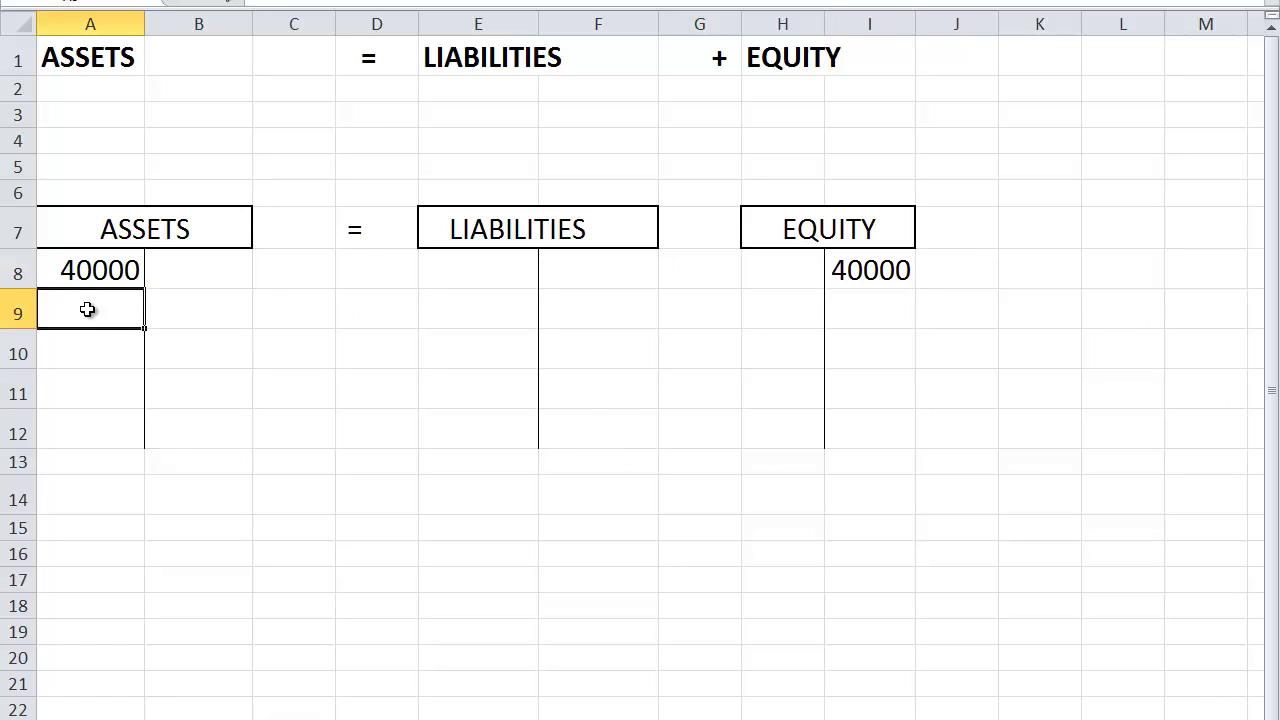
pyautogui.write('210000')
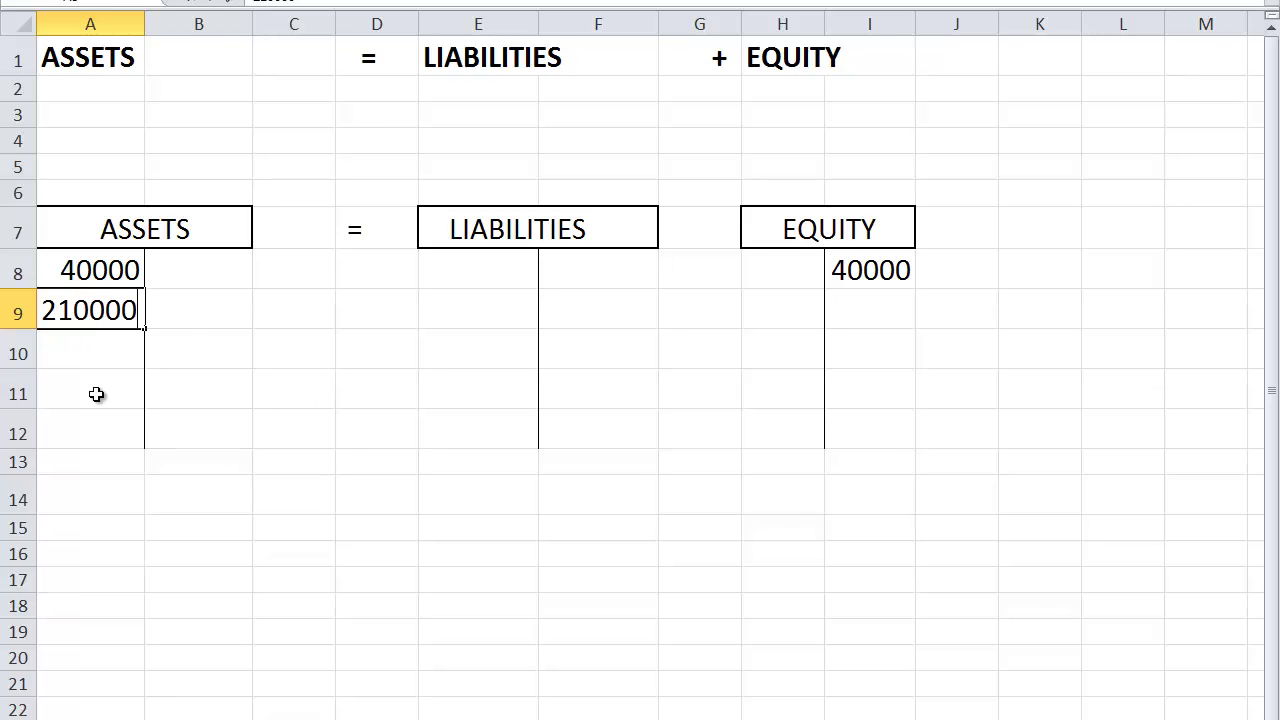
pyautogui.click(94, 392)
pyautogui.click(76, 310)
pyautogui.click(591, 314)
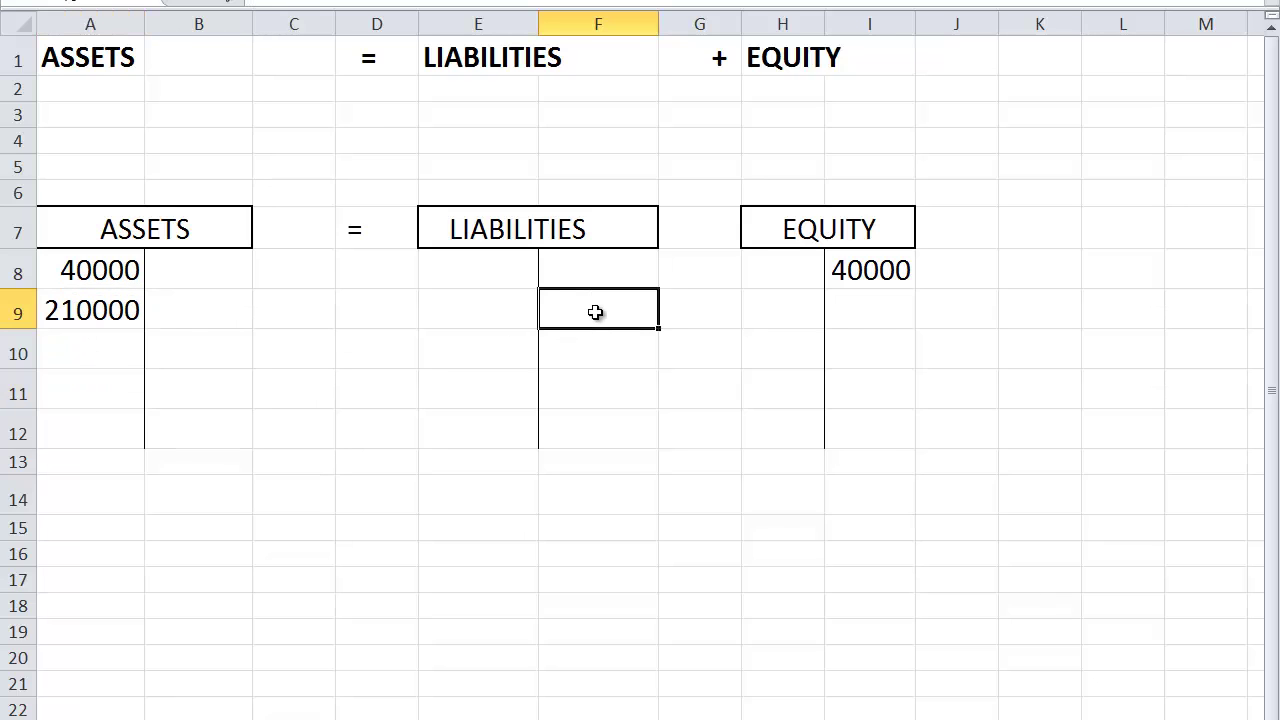
pyautogui.write('210000')
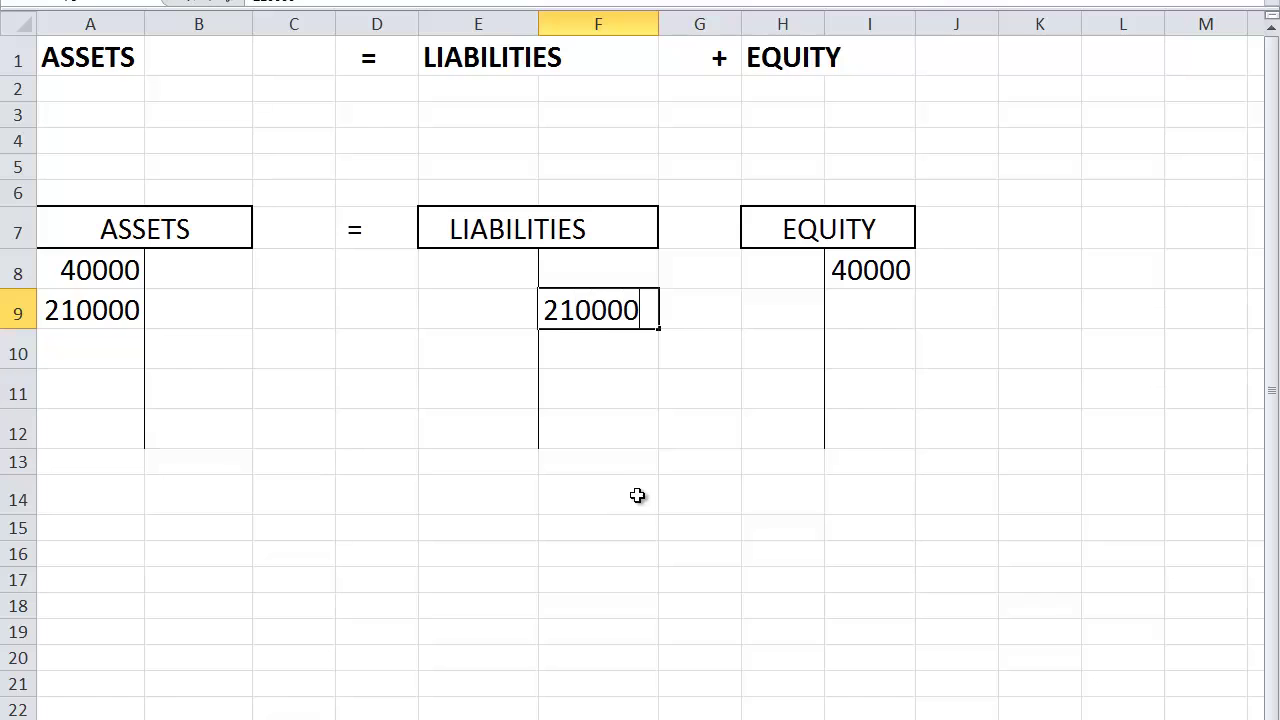
pyautogui.click(634, 494)
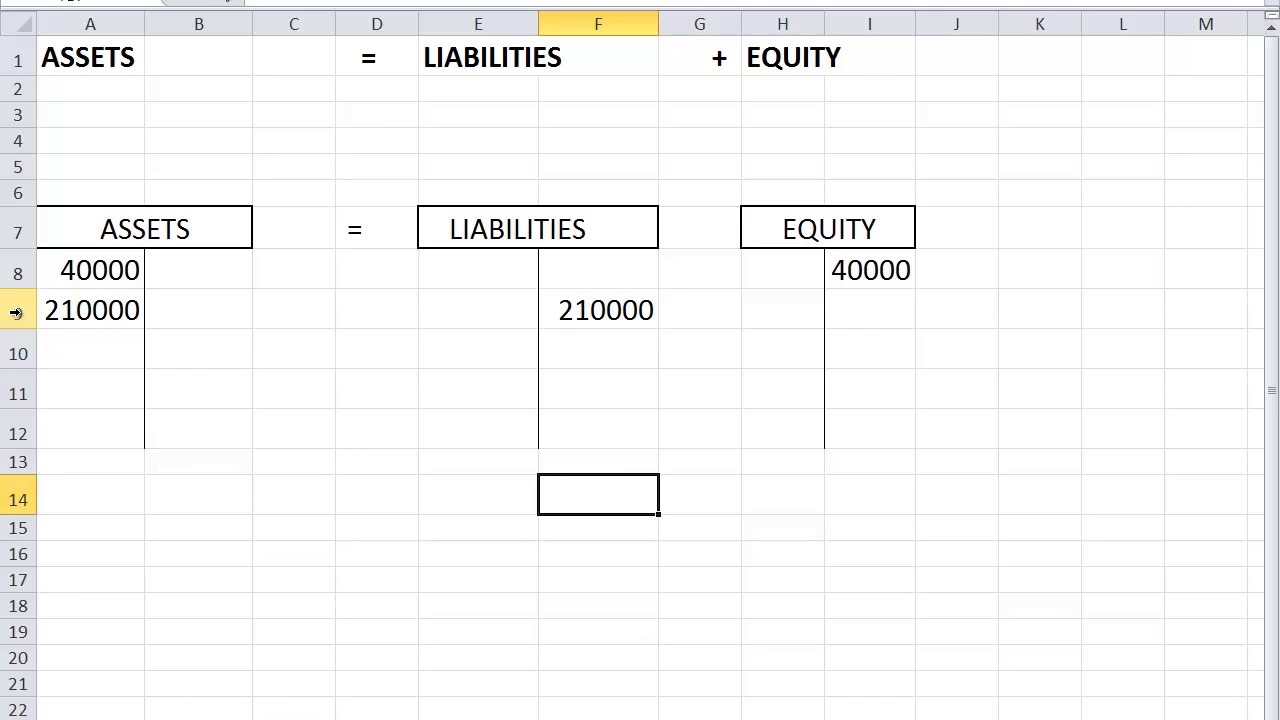
pyautogui.moveTo(70, 268); pyautogui.dragTo(78, 306)
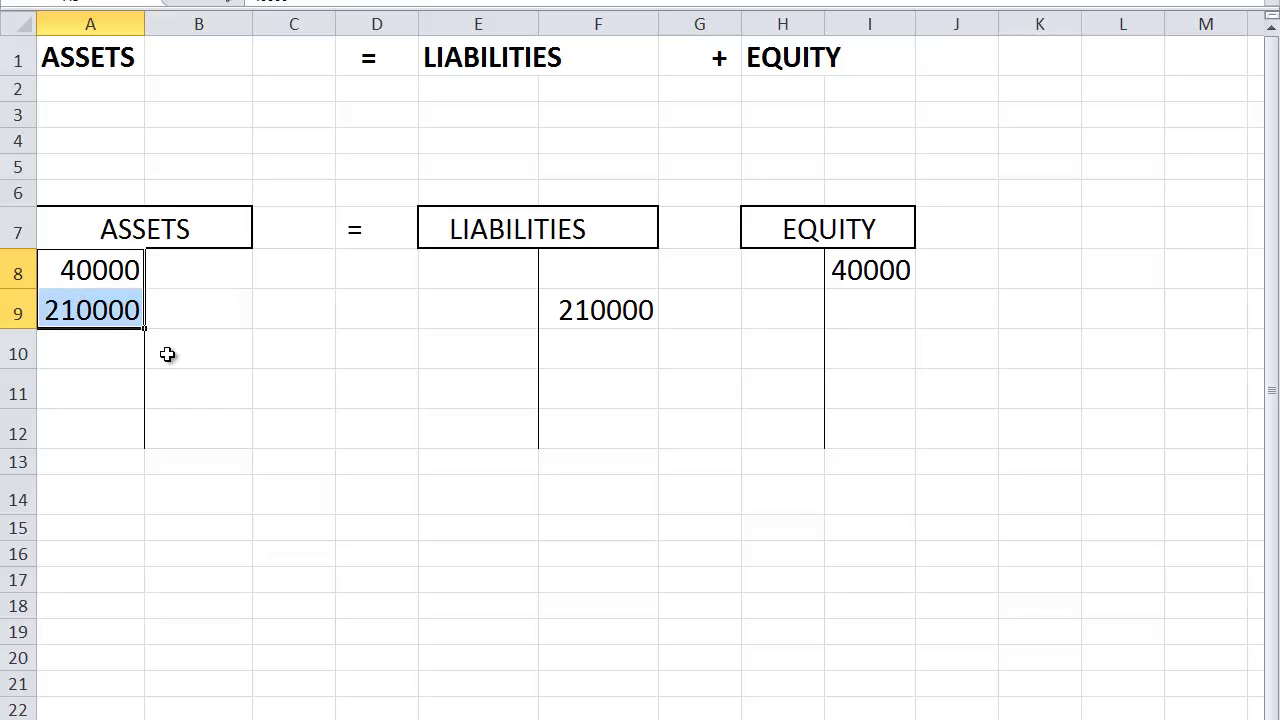
# Enter 180000 on both the right and left sides of the ASSETS account in row 10
pyautogui.click(166, 354)
pyautogui.write('18')
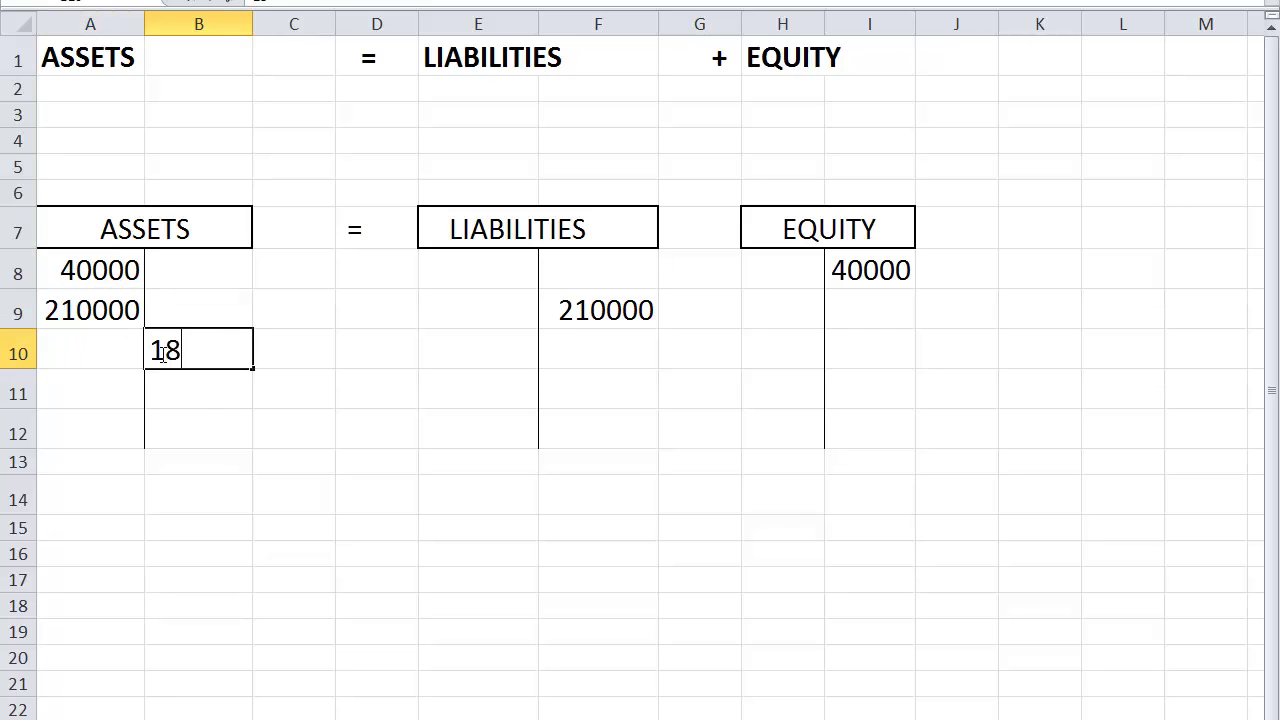
pyautogui.write('0000')
pyautogui.click(220, 462)
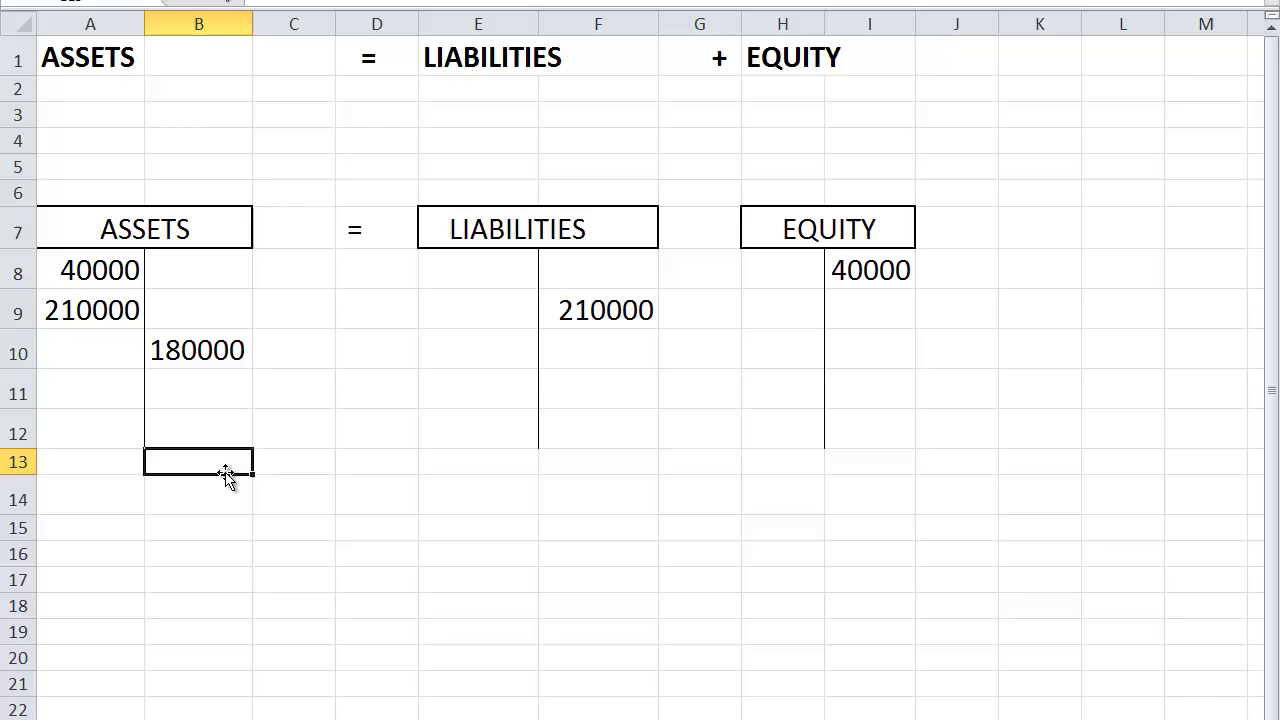
pyautogui.click(67, 349)
pyautogui.write('180')
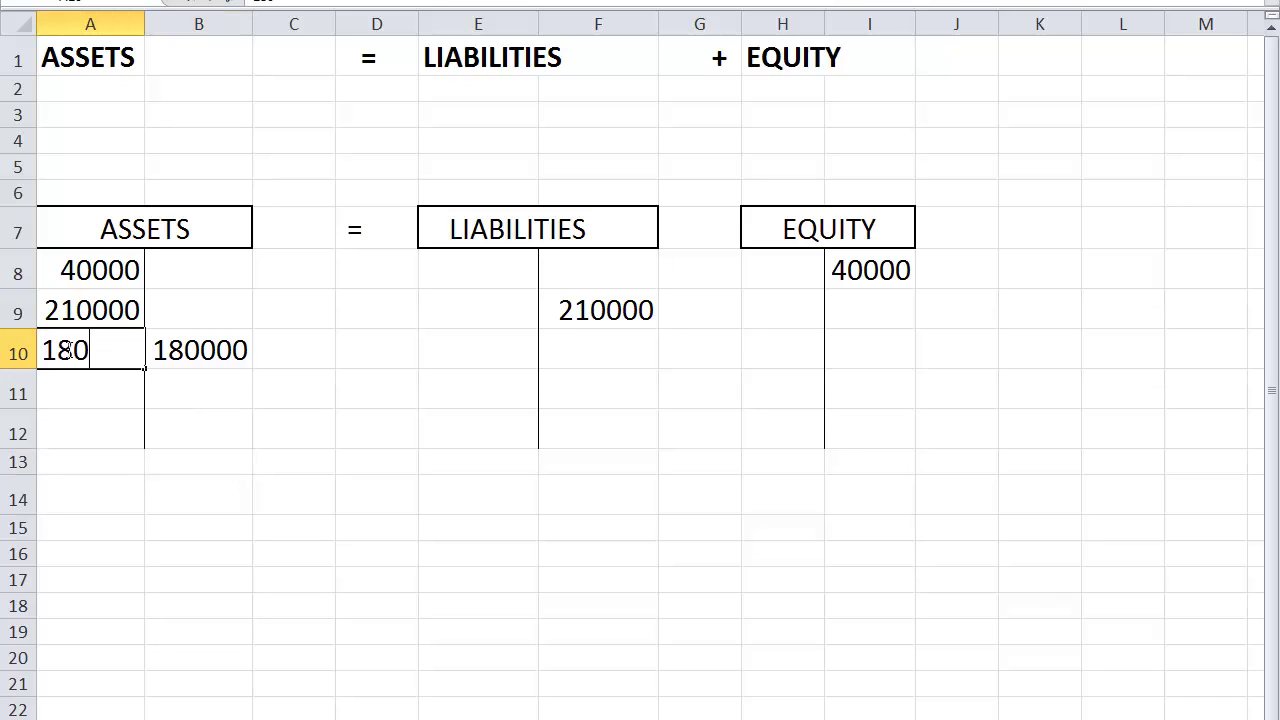
pyautogui.write('000')
pyautogui.click(255, 512)
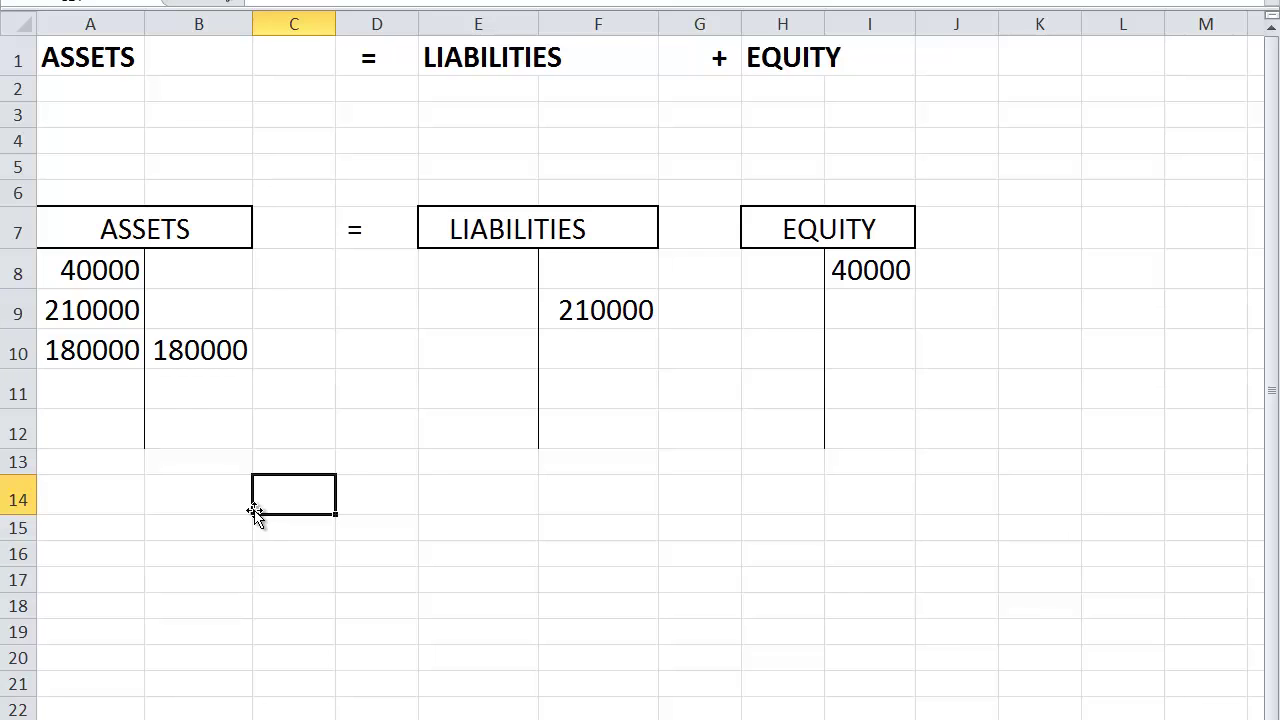
# Enter 2400 on both sides of the ASSETS account in row 11, correcting mistyped 24000s
pyautogui.click(181, 388)
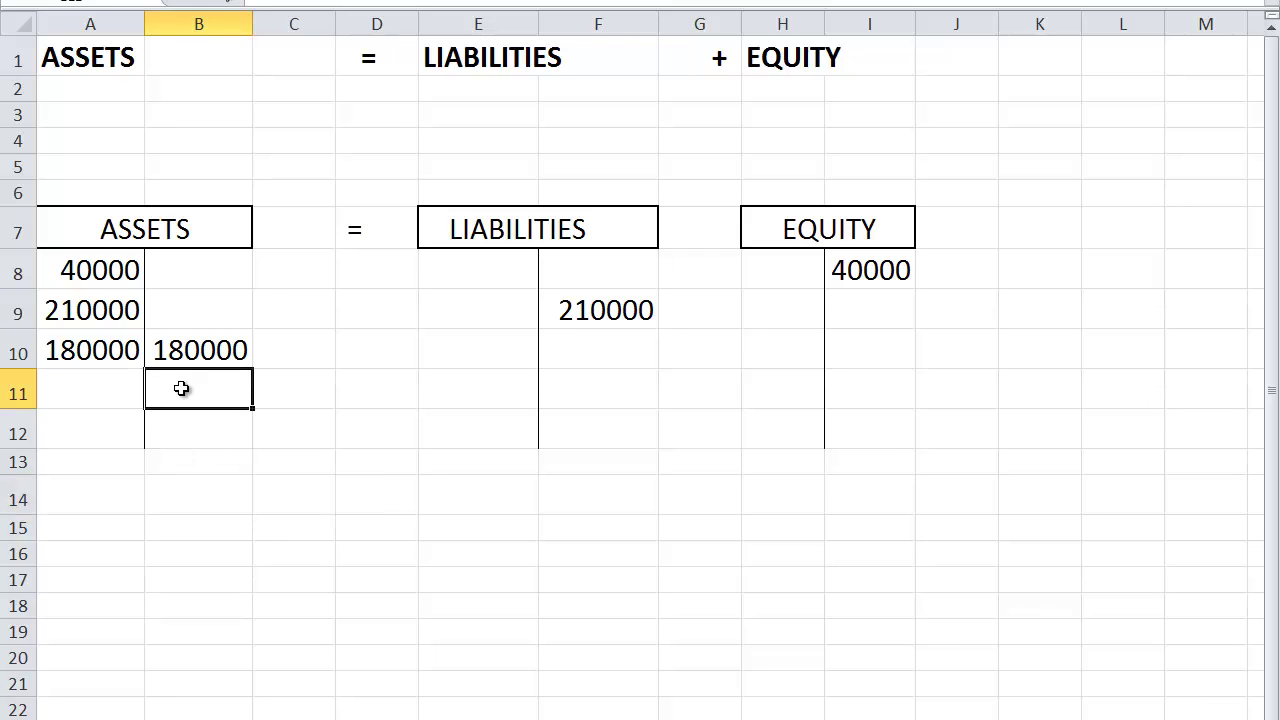
pyautogui.write('24000')
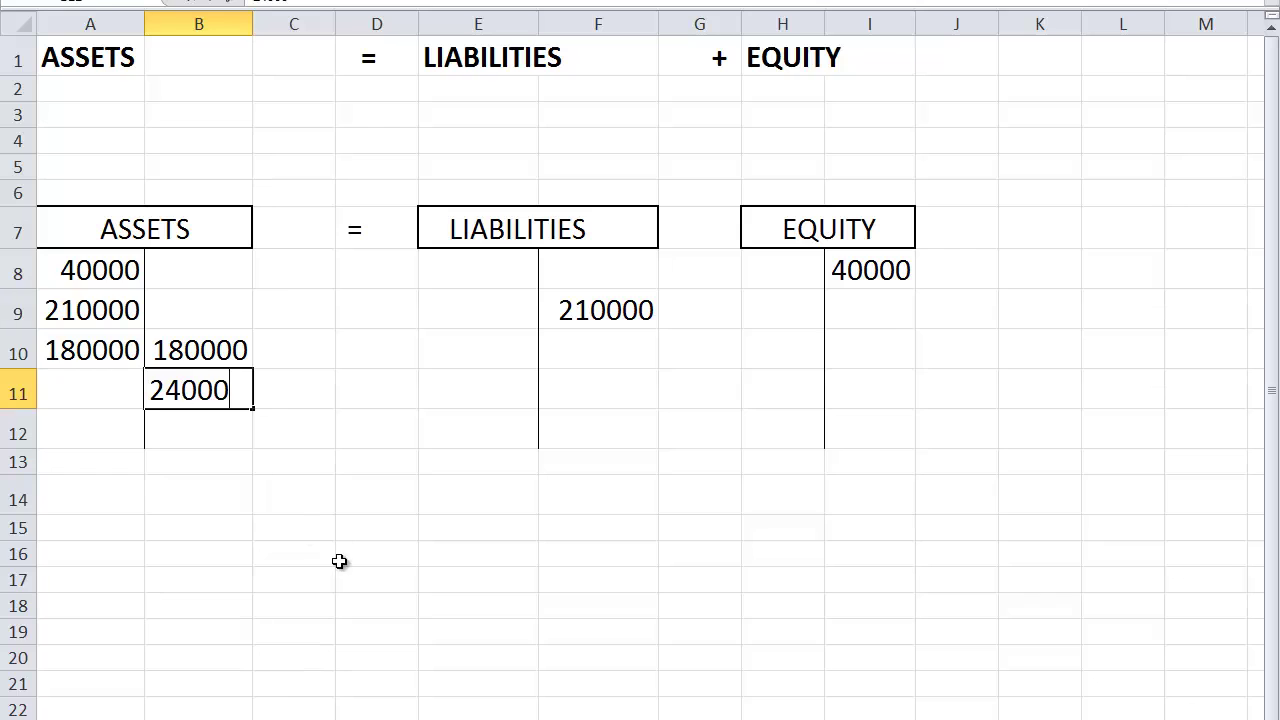
pyautogui.click(337, 563)
pyautogui.click(192, 396)
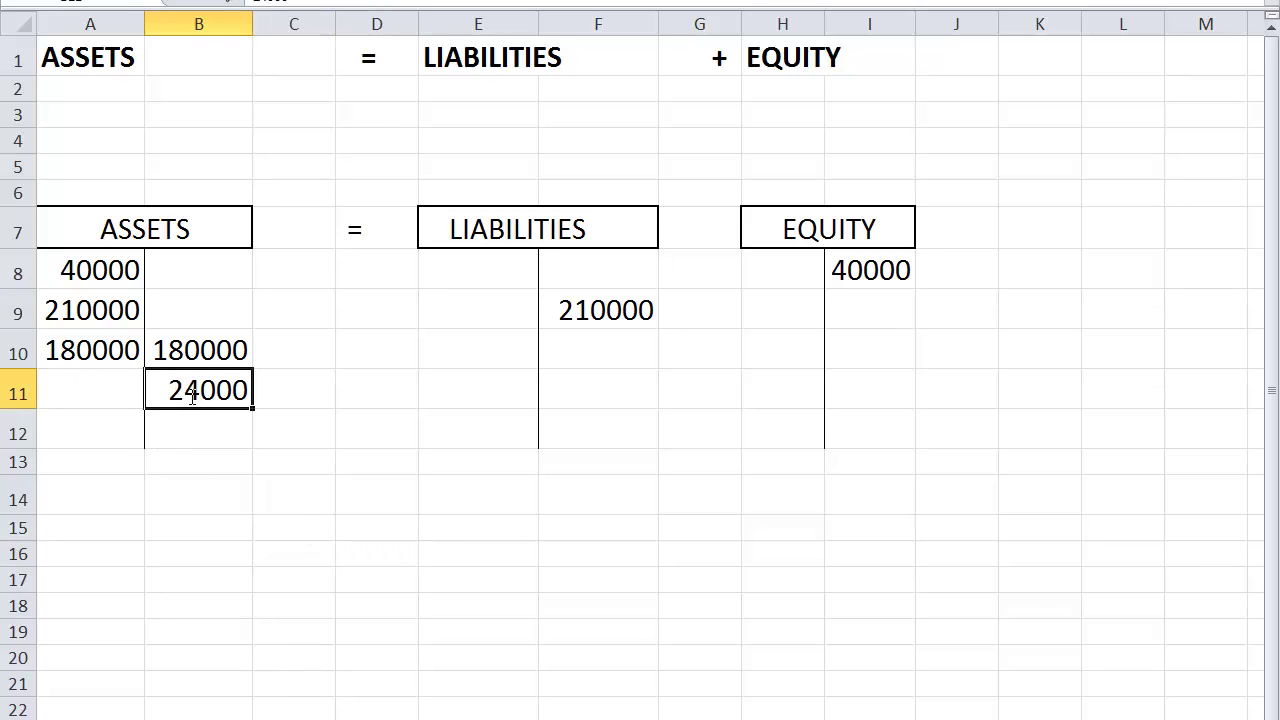
pyautogui.write('2400')
pyautogui.click(104, 400)
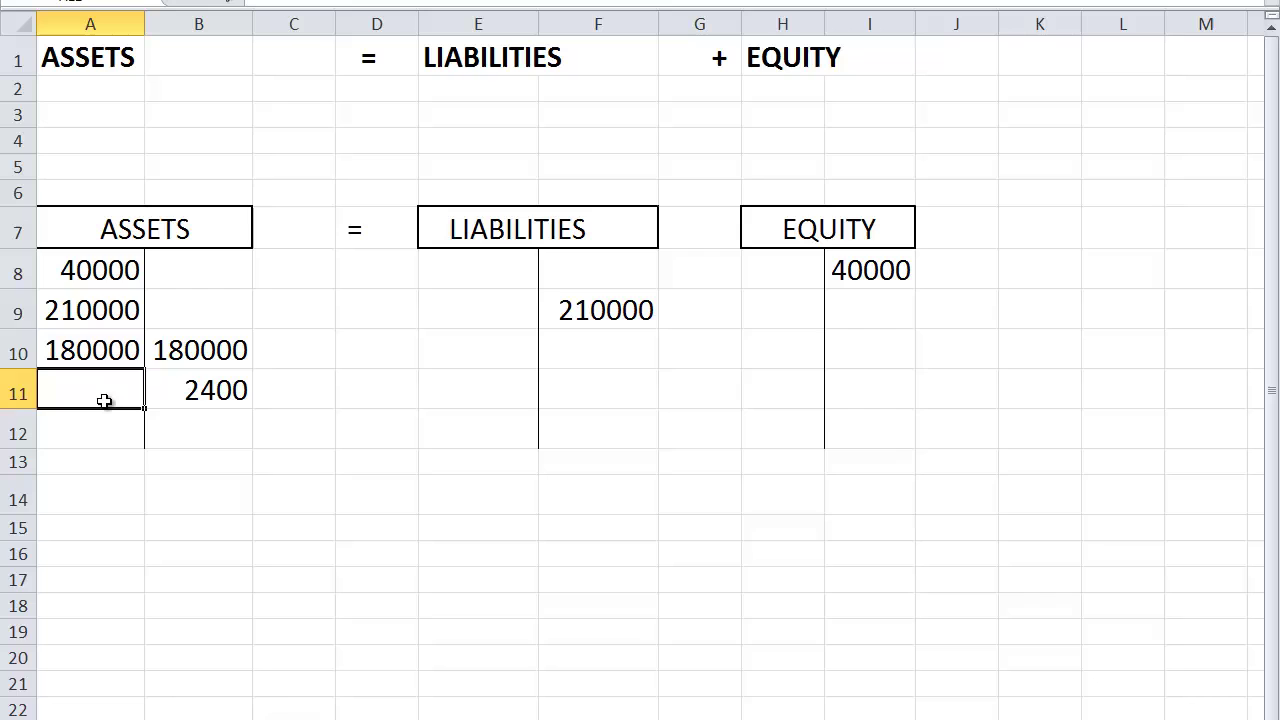
pyautogui.write('24000')
pyautogui.click(345, 548)
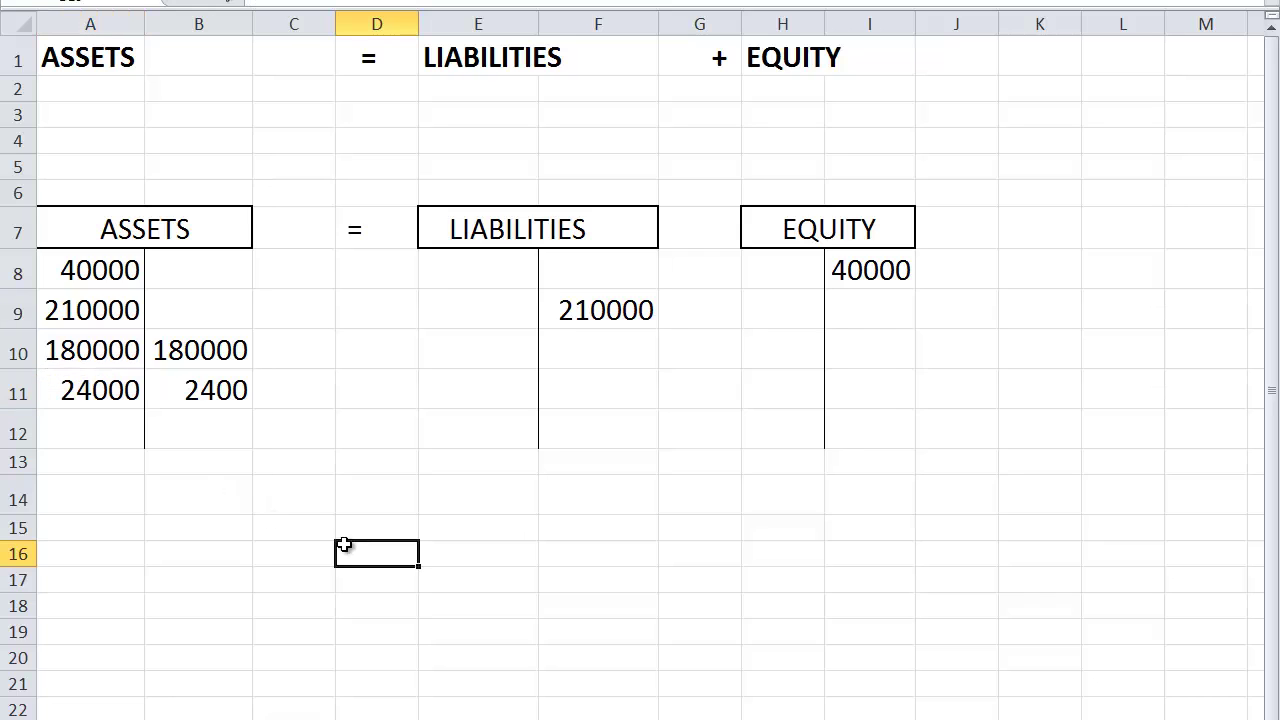
pyautogui.click(85, 390)
pyautogui.write('2')
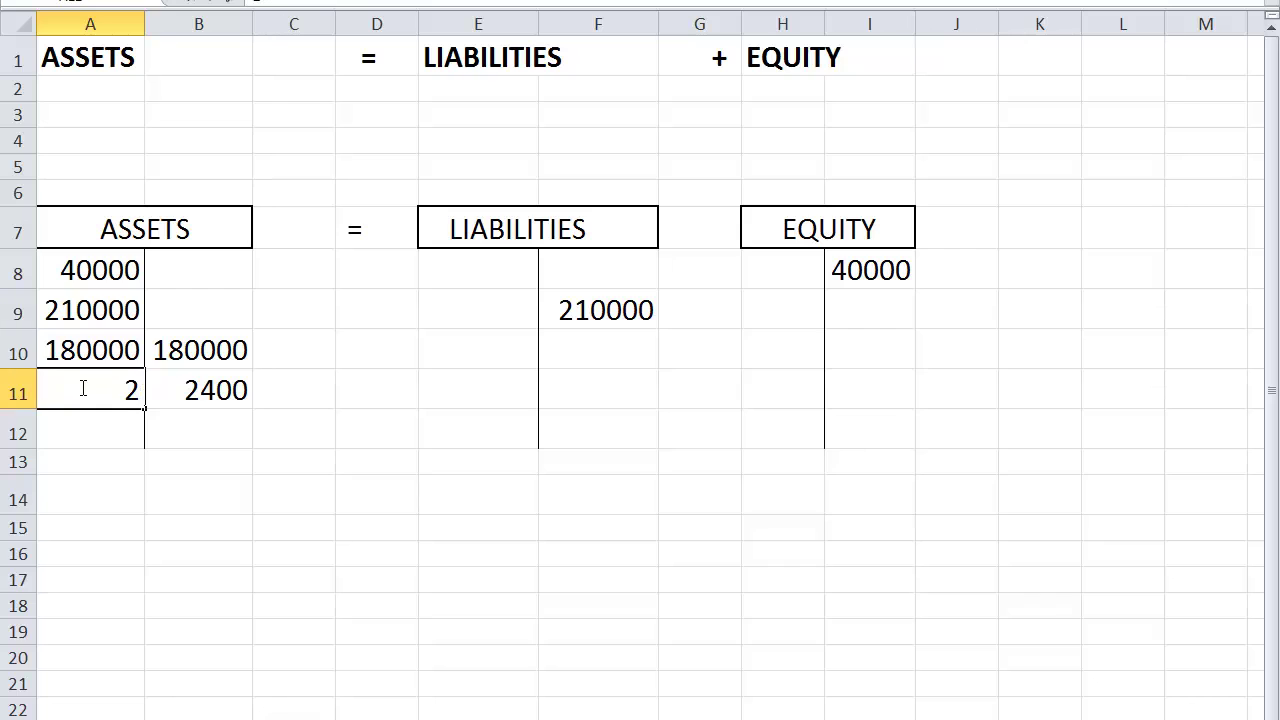
pyautogui.write('400')
pyautogui.press('Return')
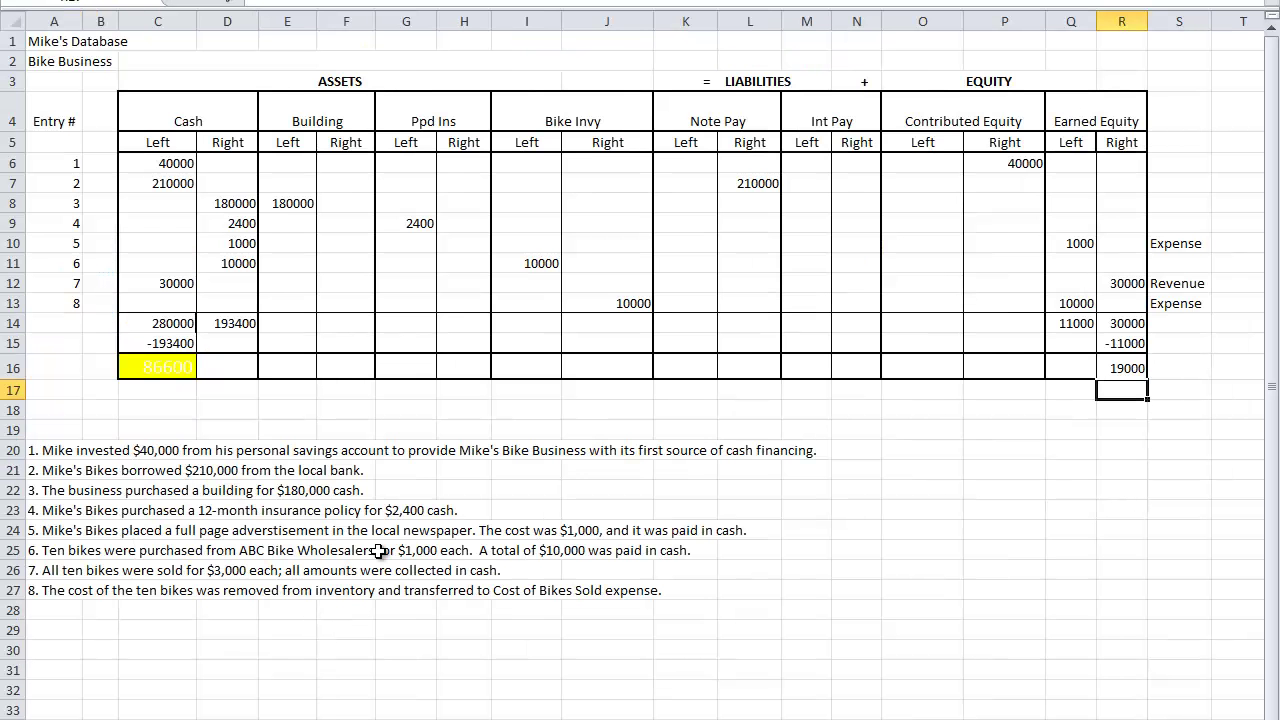
# Open the Bike Business ledger sheet and go through its account headers from Cash to Earned Equity
pyautogui.click(868, 548)
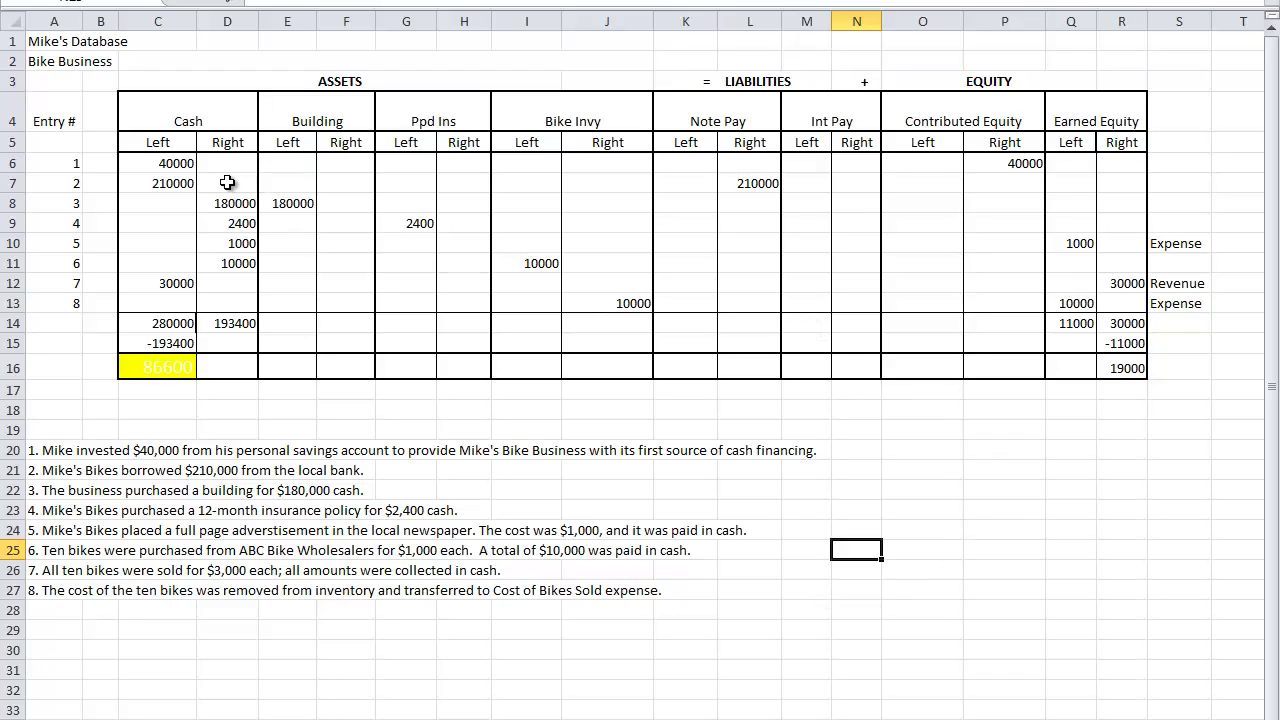
pyautogui.click(166, 145)
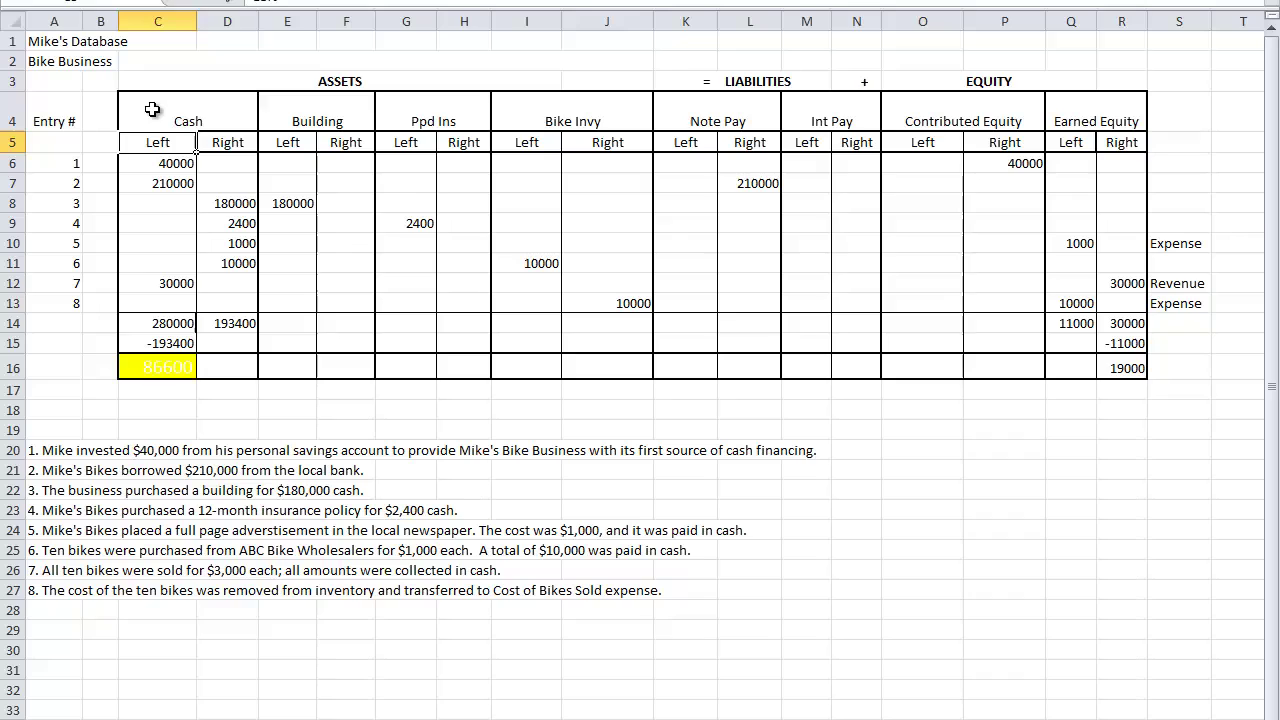
pyautogui.click(170, 108)
pyautogui.click(284, 108)
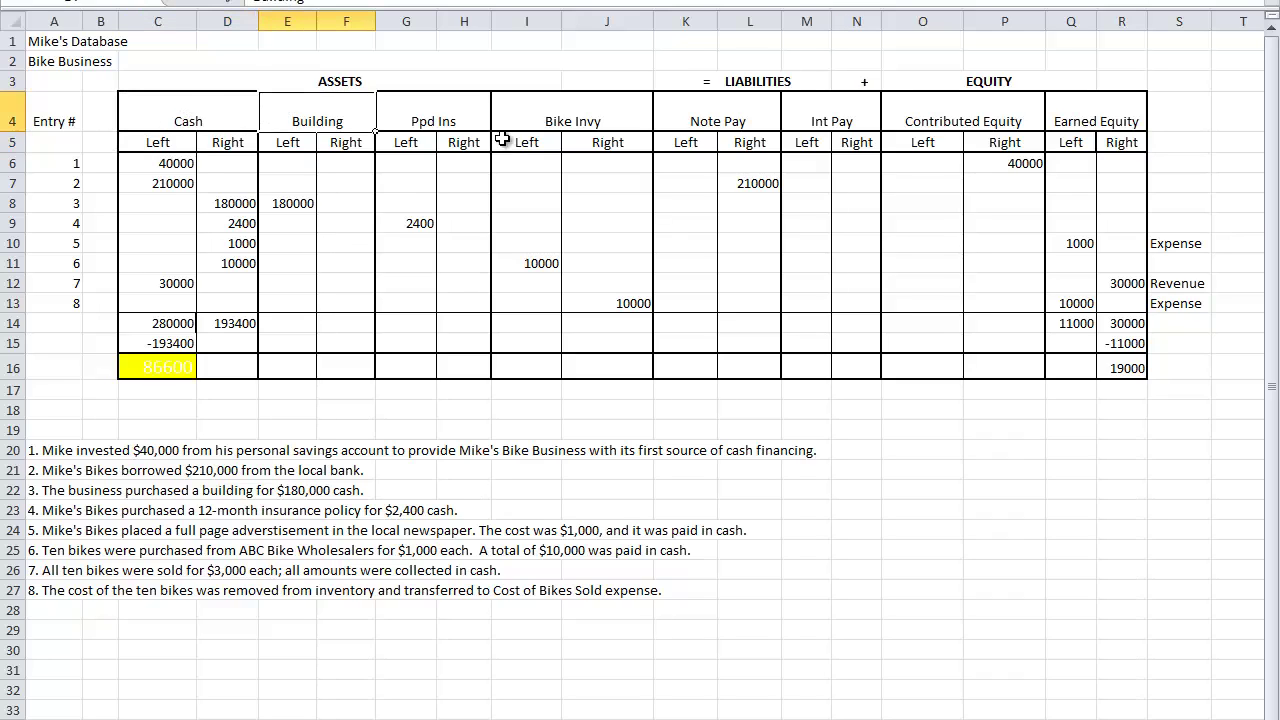
pyautogui.click(415, 105)
pyautogui.click(556, 114)
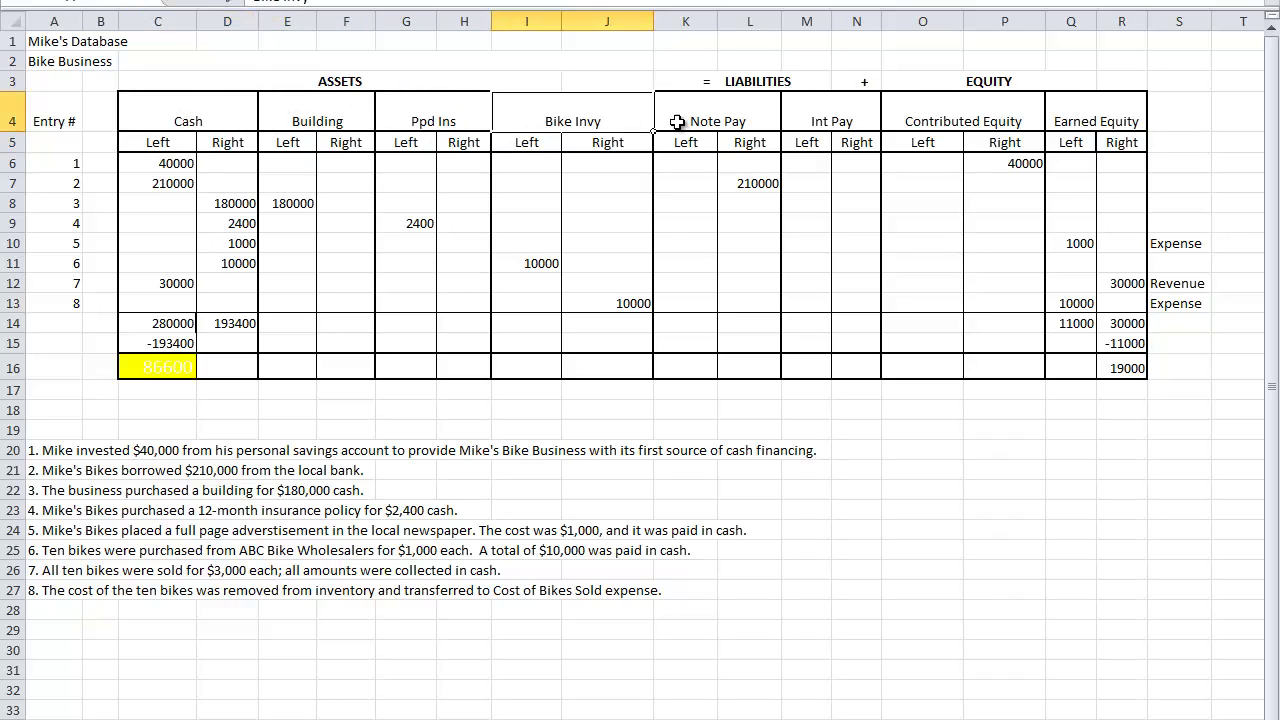
pyautogui.click(683, 118)
pyautogui.click(832, 116)
pyautogui.click(924, 115)
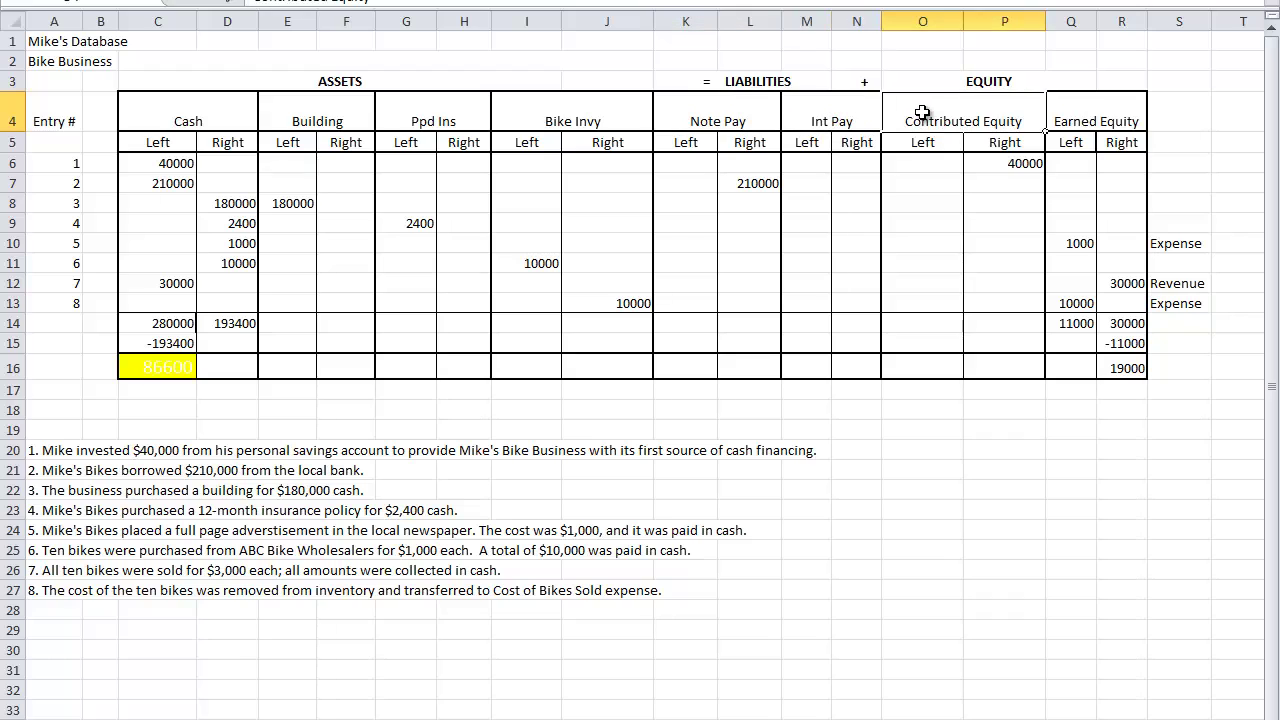
pyautogui.click(1107, 110)
pyautogui.click(804, 228)
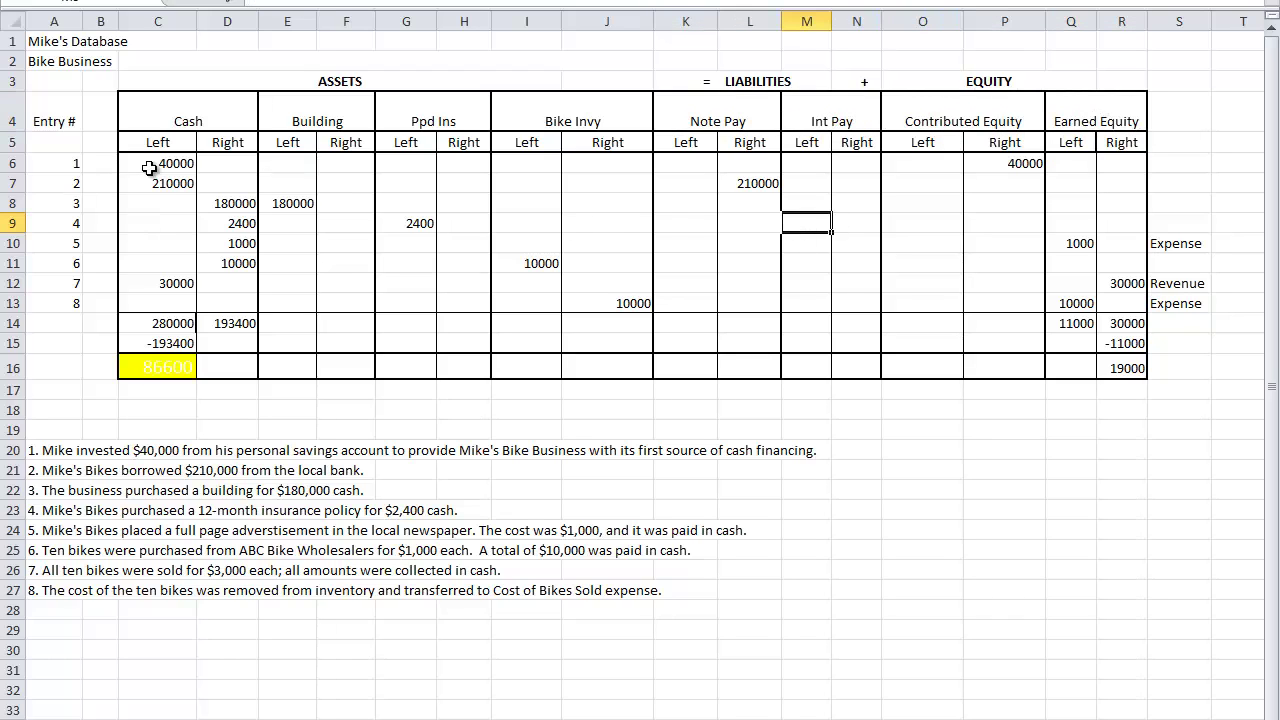
# Trace entry 1's 40000 cash debit to its matching 40000 contributed equity credit
pyautogui.moveTo(147, 160); pyautogui.dragTo(1112, 298)
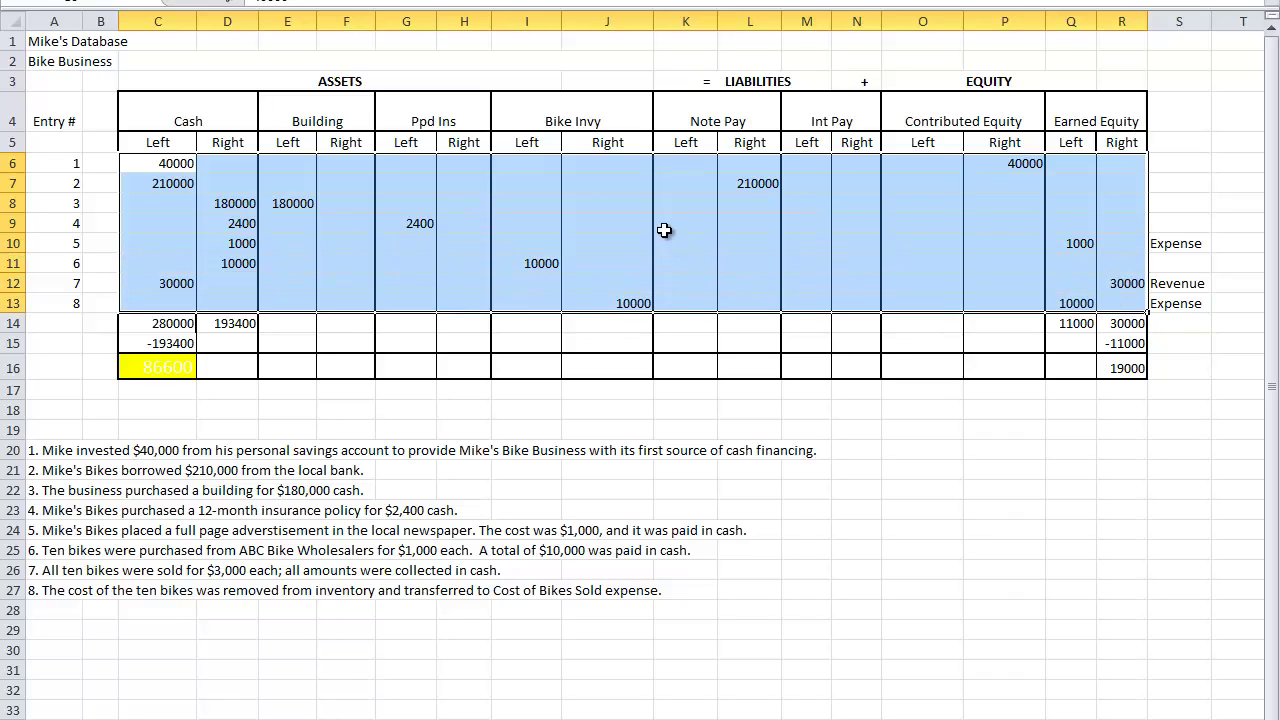
pyautogui.click(666, 226)
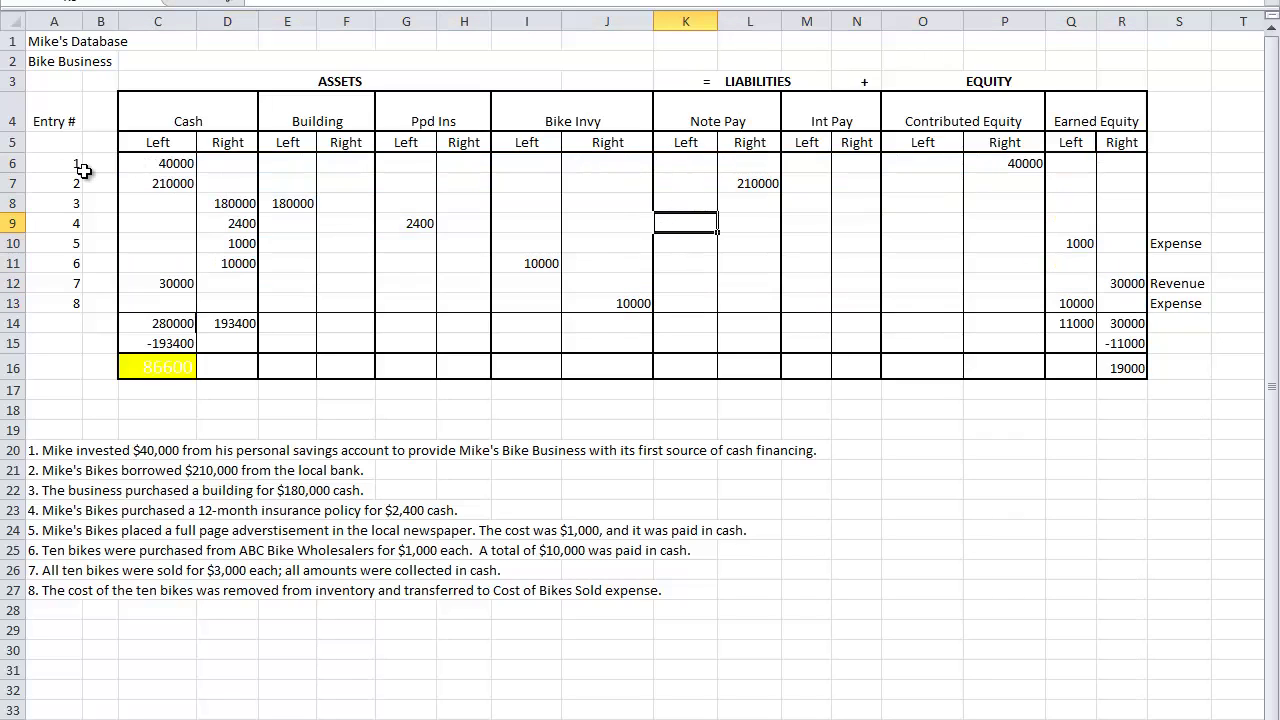
pyautogui.click(42, 166)
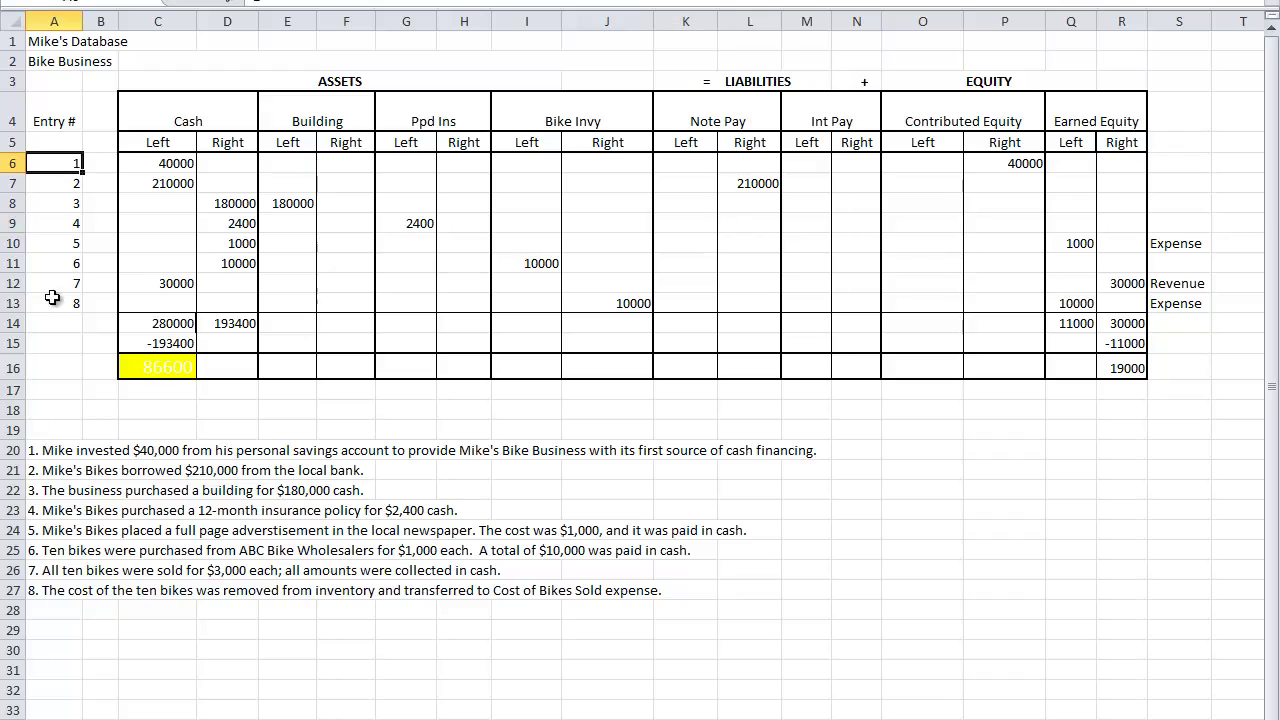
pyautogui.click(40, 452)
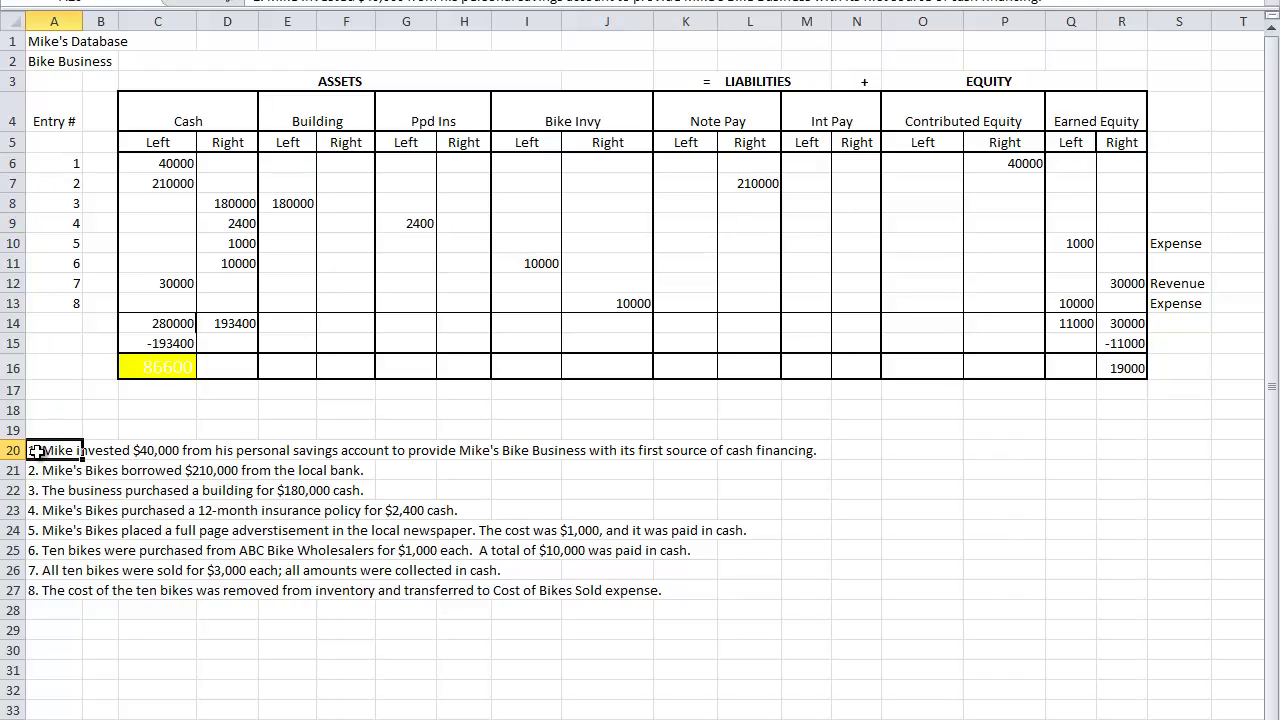
pyautogui.click(151, 167)
pyautogui.click(1013, 166)
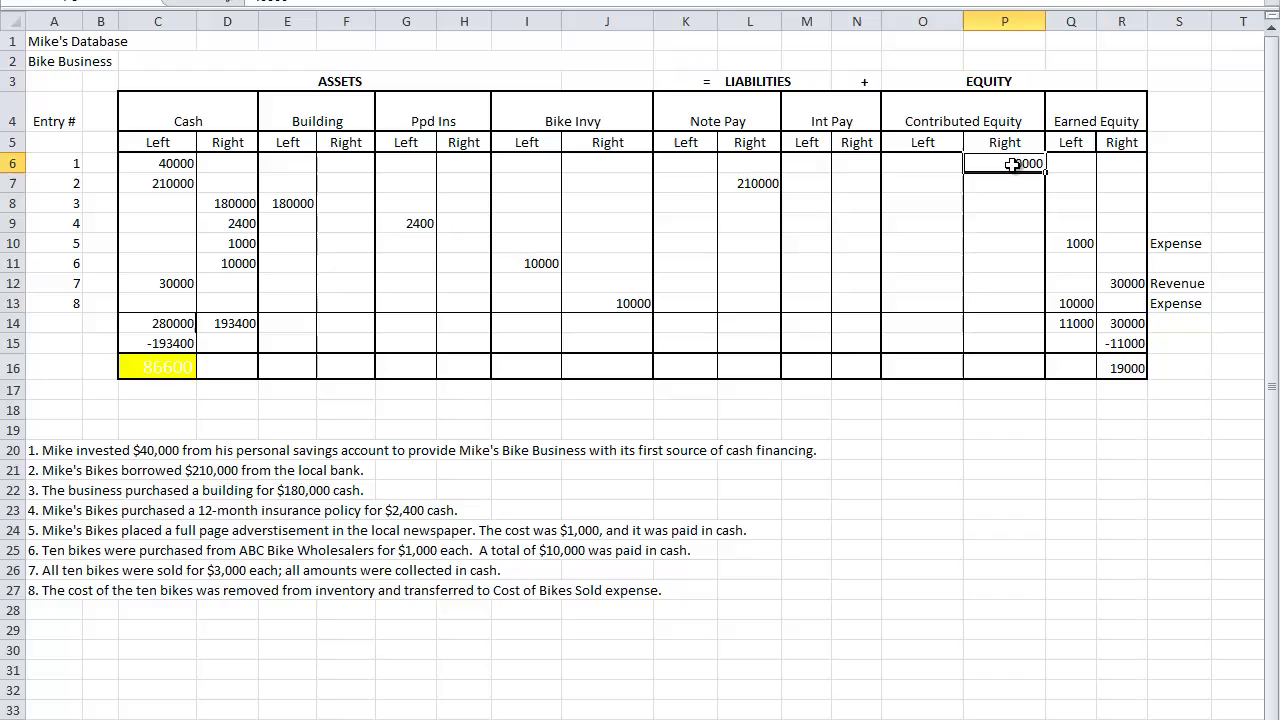
# Trace entries 2–4: 210000 note payable, 180000 building purchase, 2400 prepaid insurance
pyautogui.click(157, 186)
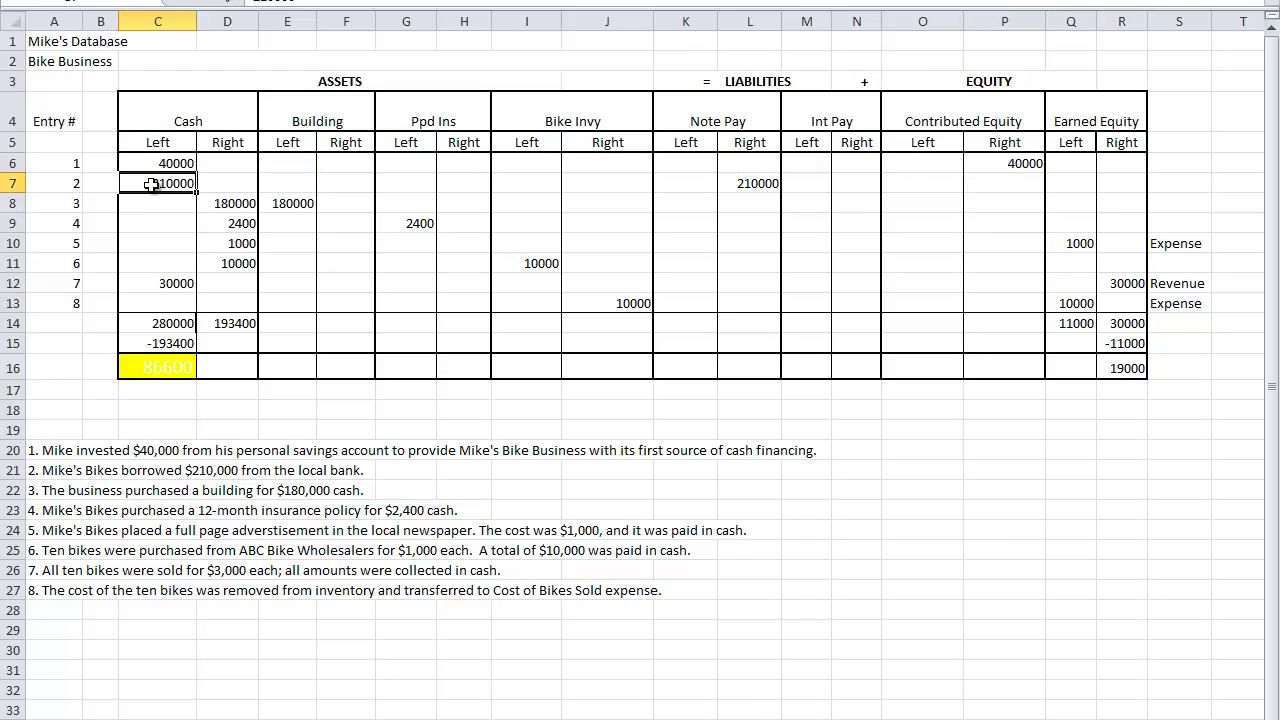
pyautogui.click(757, 182)
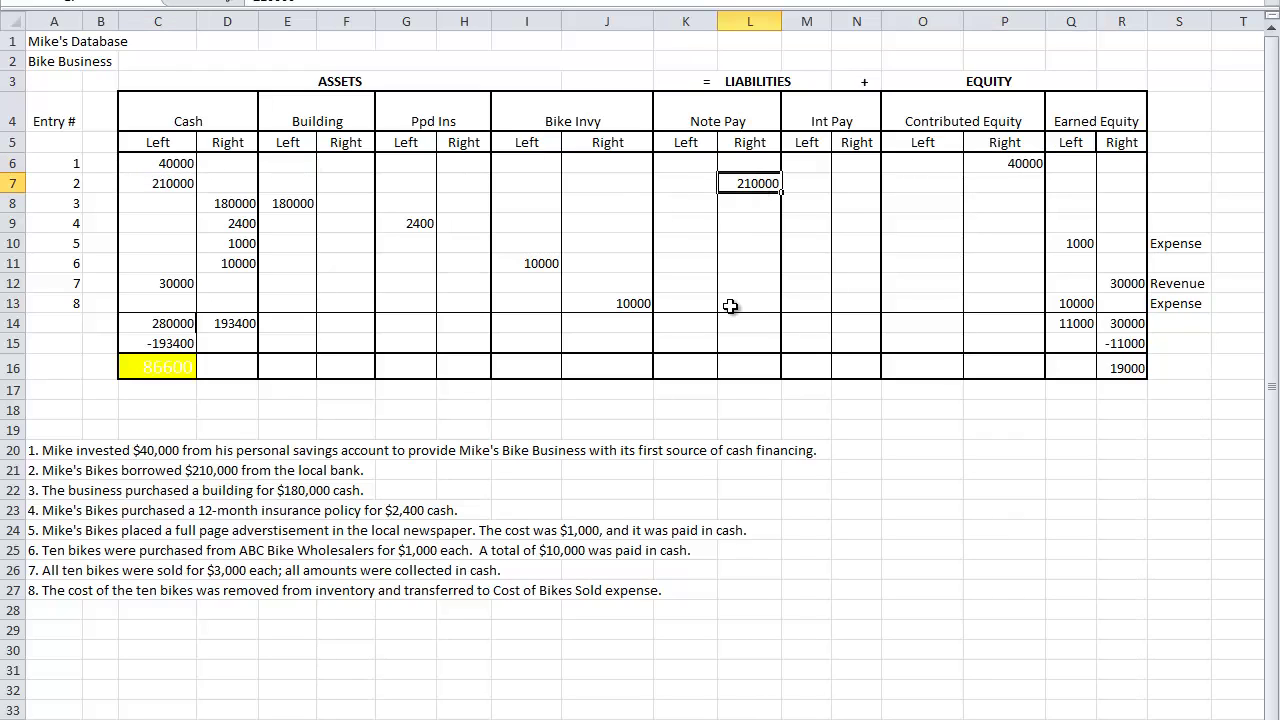
pyautogui.click(214, 203)
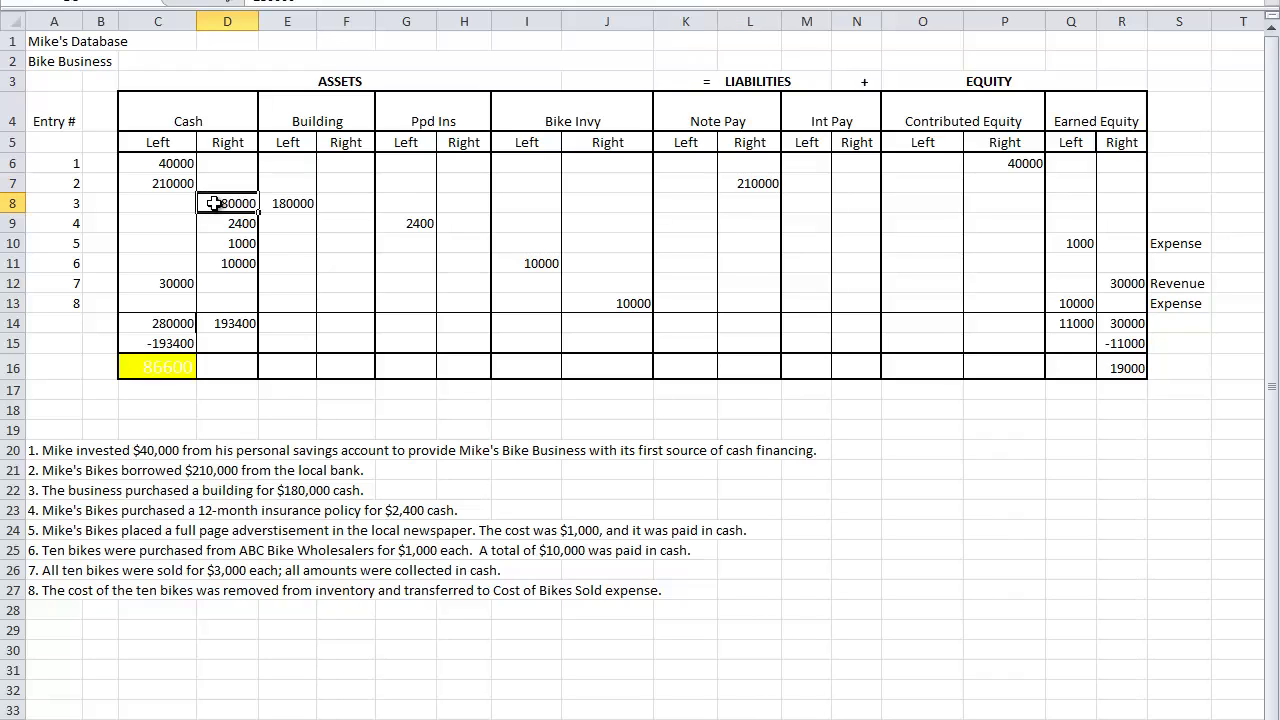
pyautogui.click(287, 203)
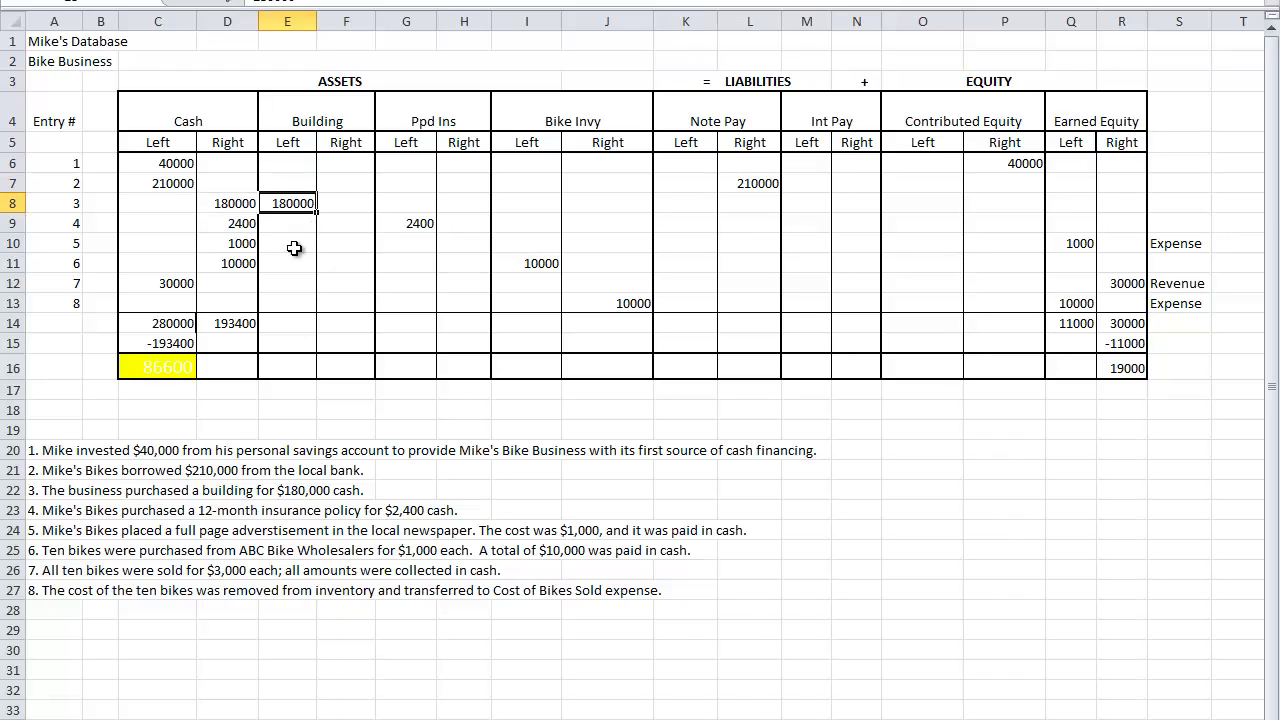
pyautogui.click(219, 222)
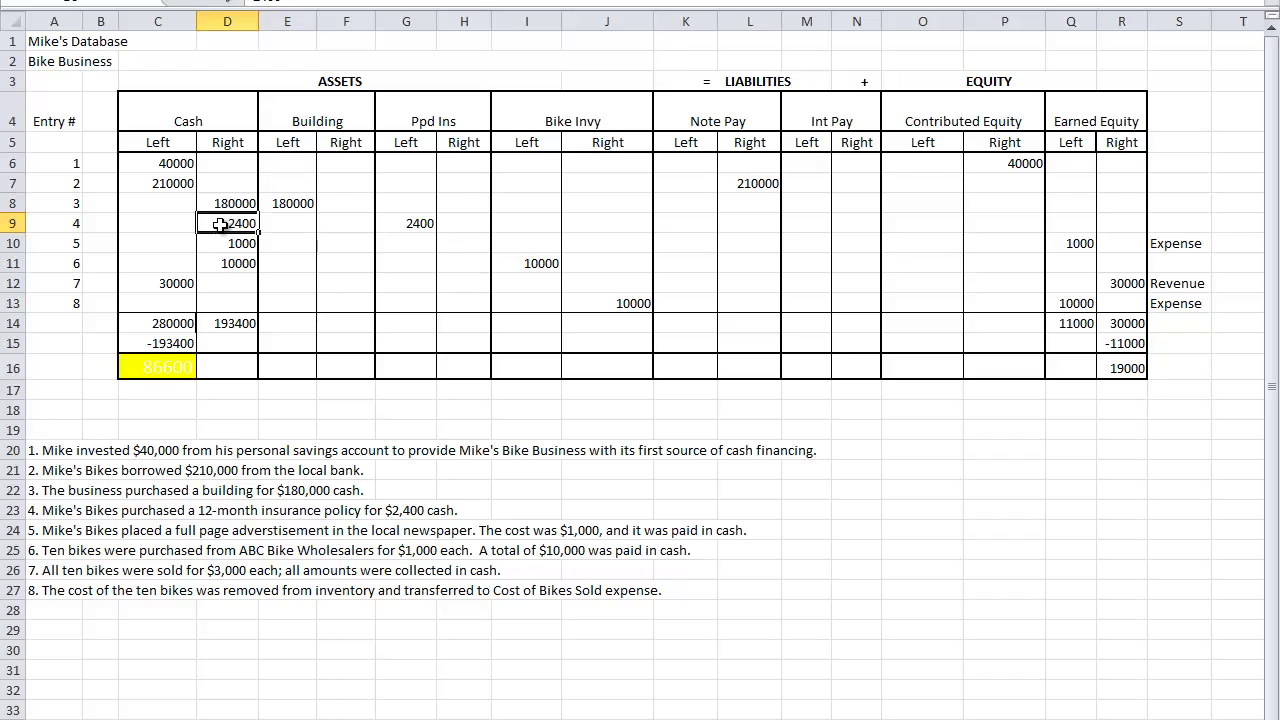
pyautogui.click(395, 223)
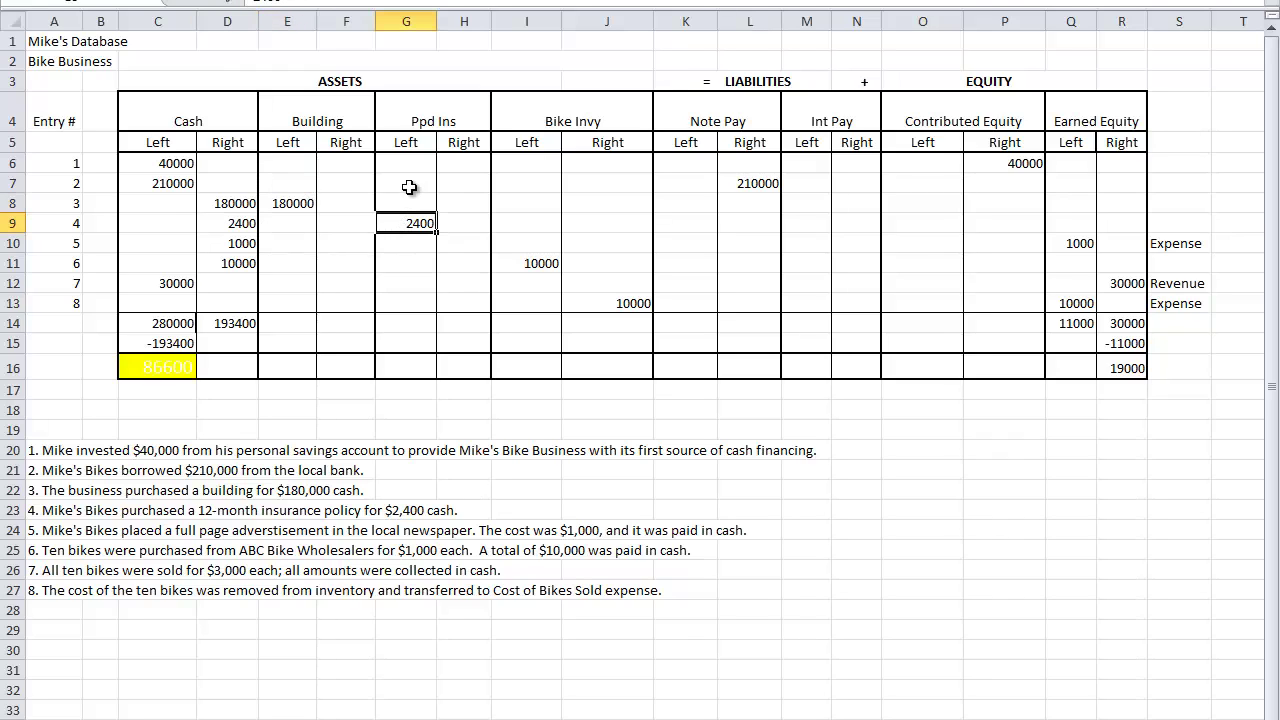
# Trace entry 5's 1000 advertising expense in Earned Equity and select entry 6
pyautogui.click(229, 243)
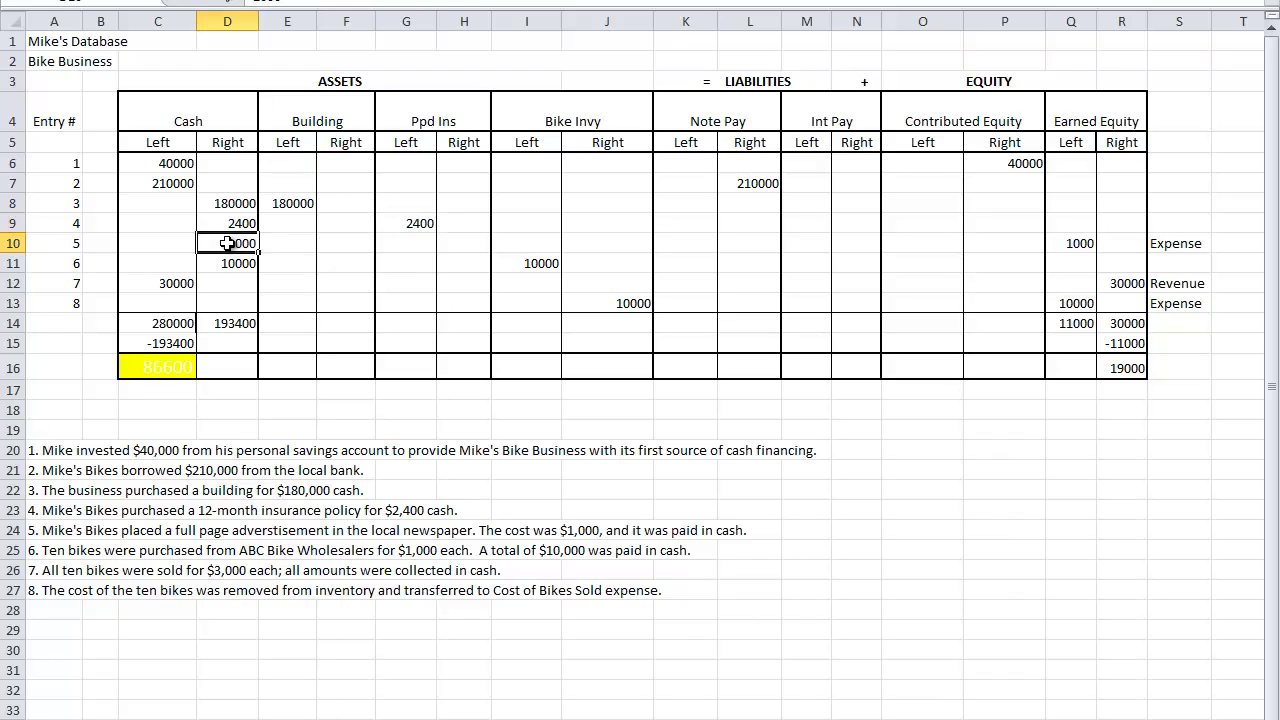
pyautogui.click(1072, 245)
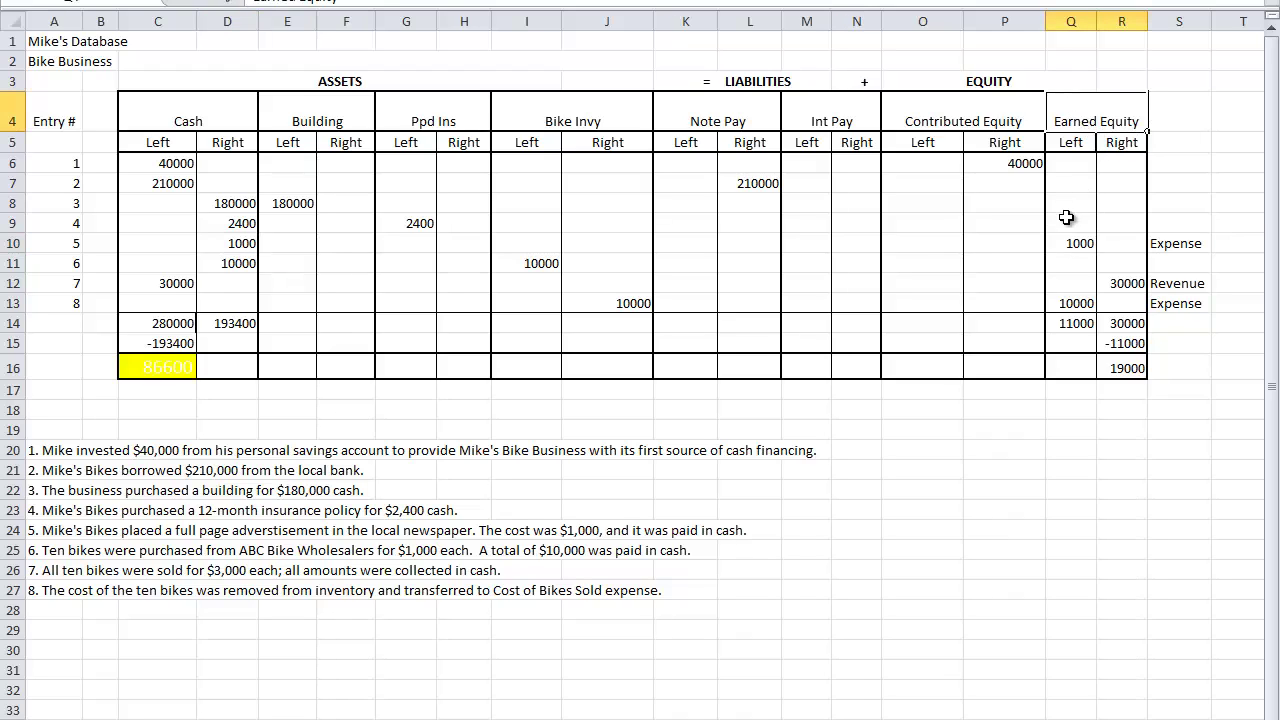
pyautogui.click(1172, 251)
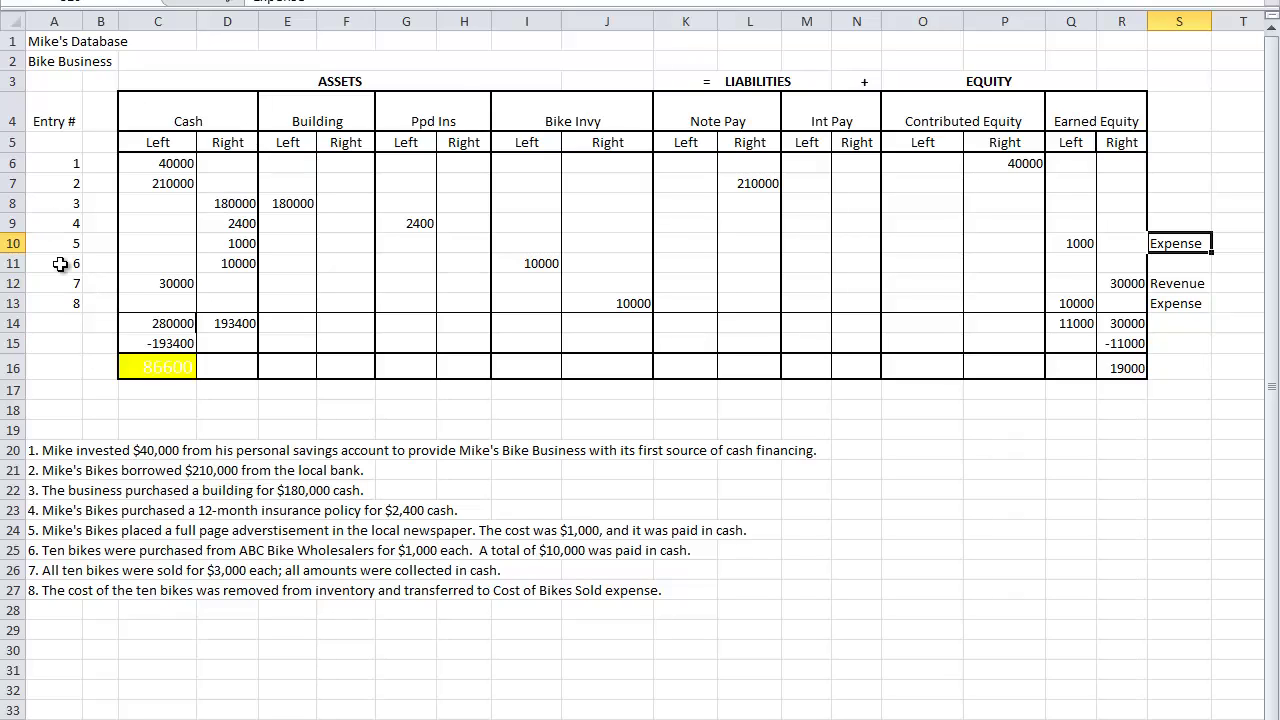
pyautogui.click(64, 265)
pyautogui.click(52, 550)
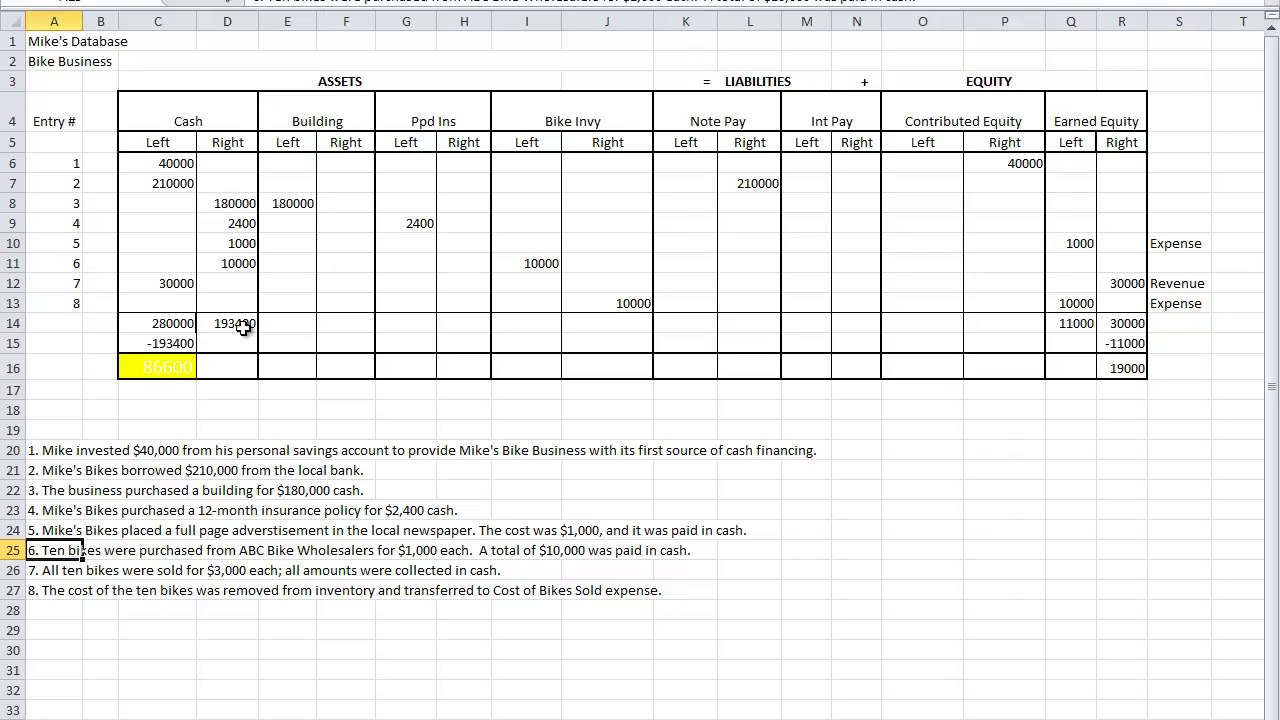
# Trace entry 6's 10000 bike inventory and entry 7's 30000 sales revenue
pyautogui.click(228, 262)
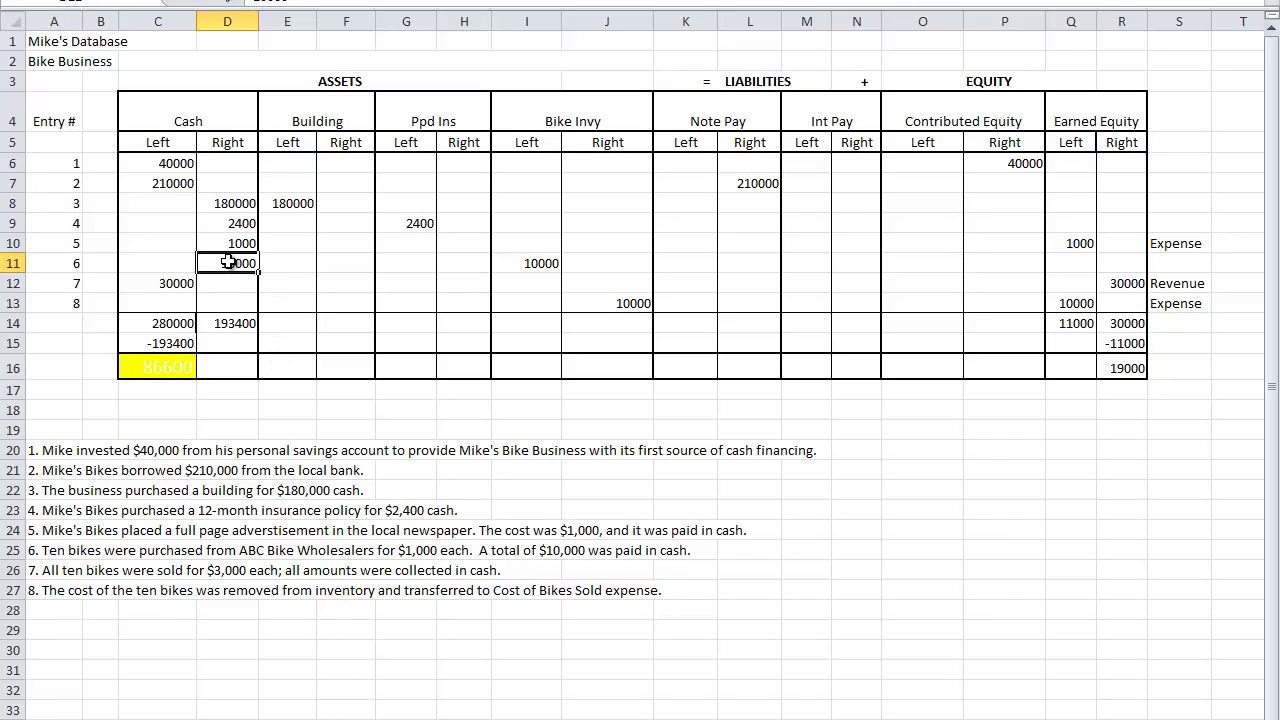
pyautogui.click(517, 264)
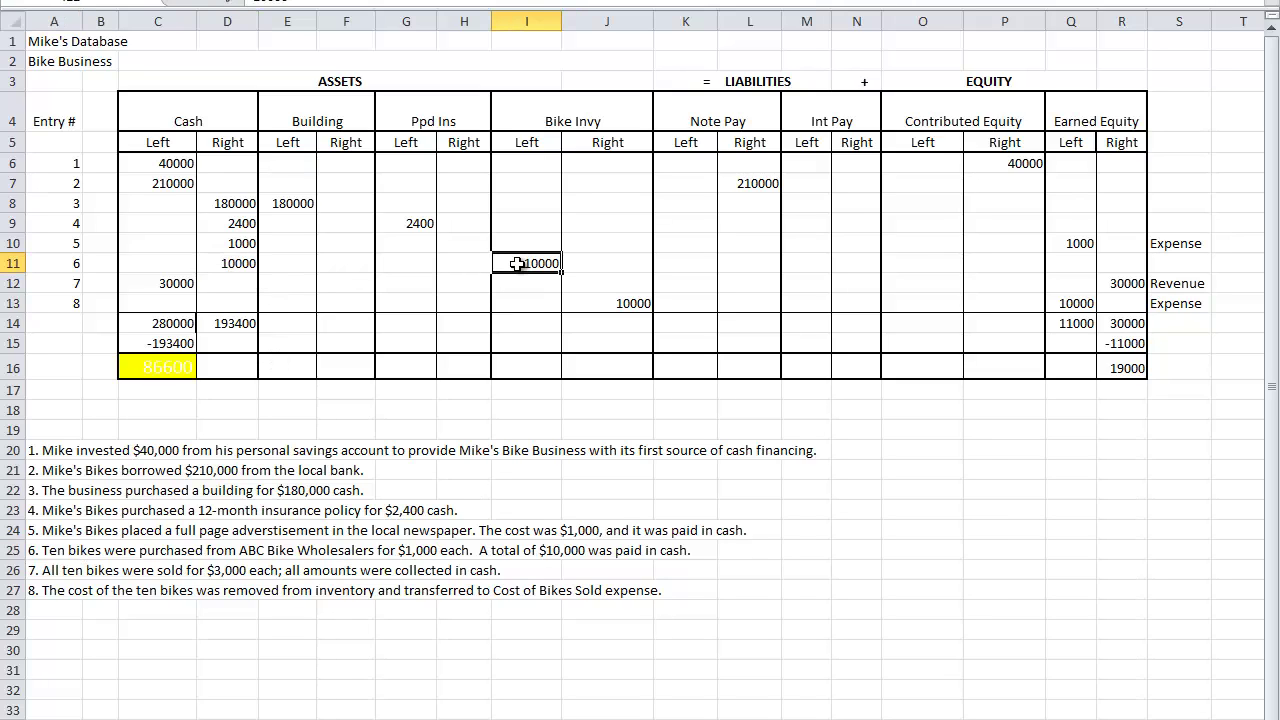
pyautogui.click(148, 285)
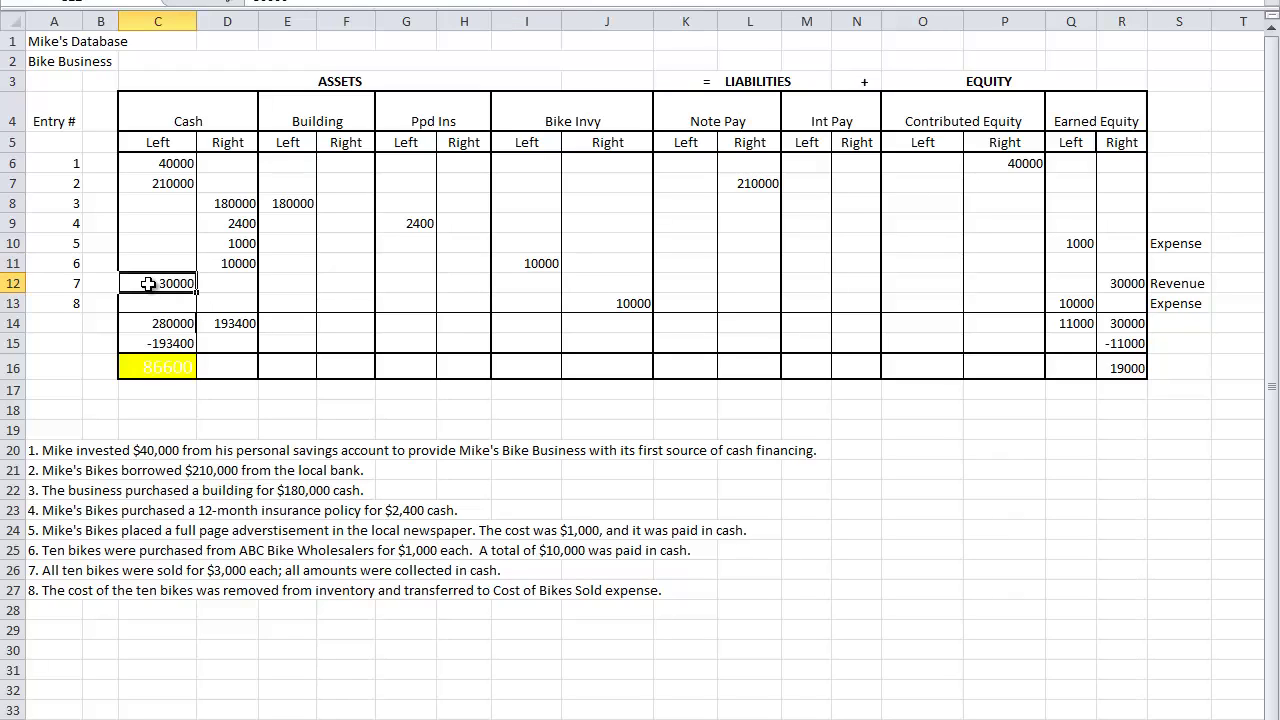
pyautogui.click(1119, 283)
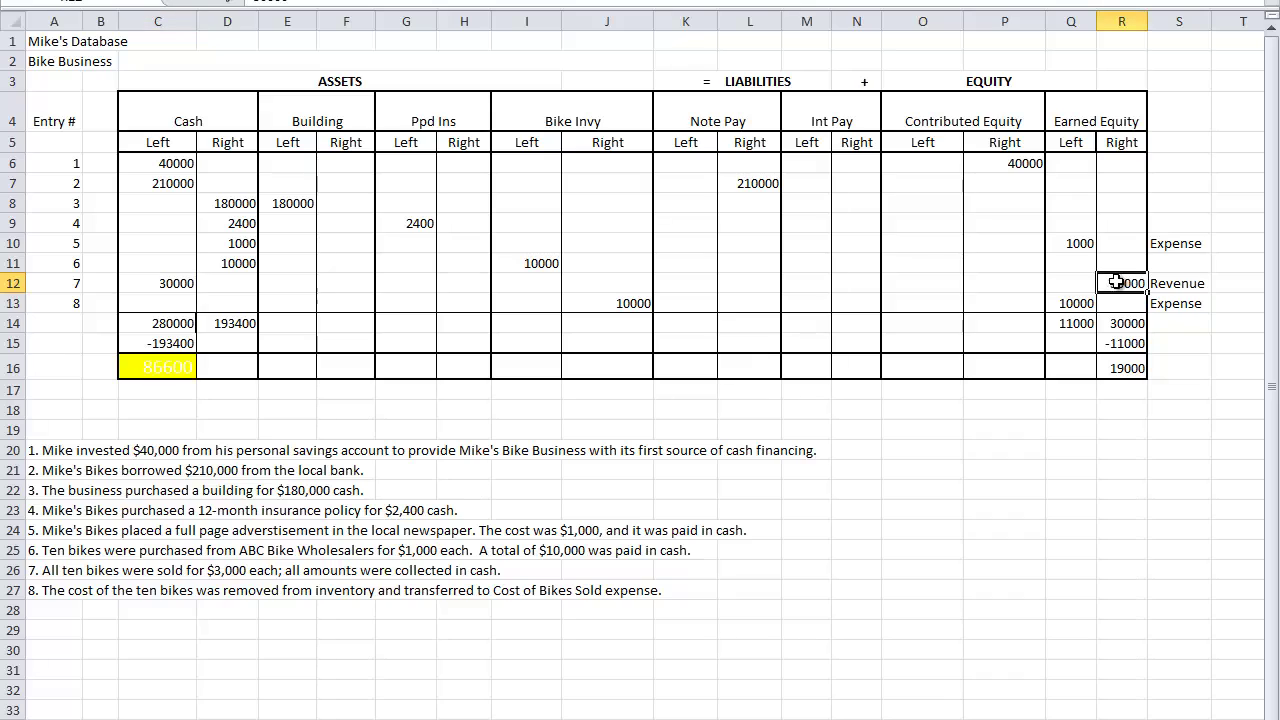
pyautogui.click(174, 284)
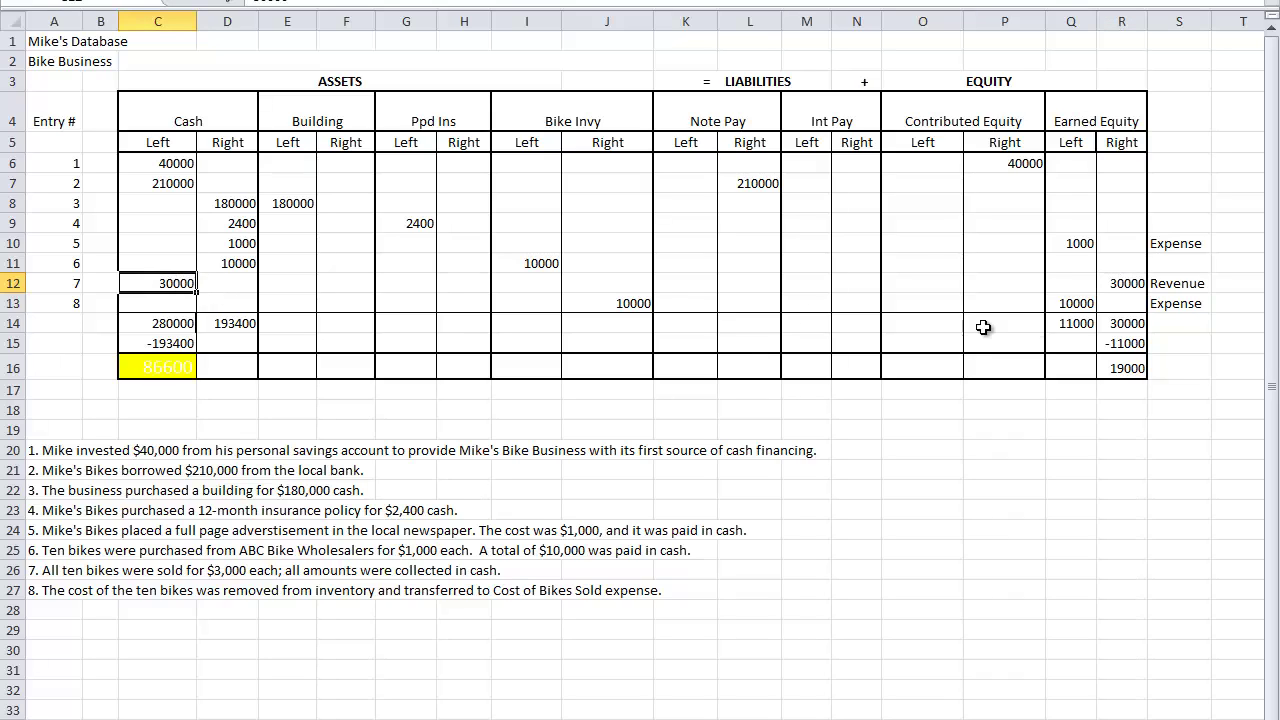
pyautogui.click(1118, 284)
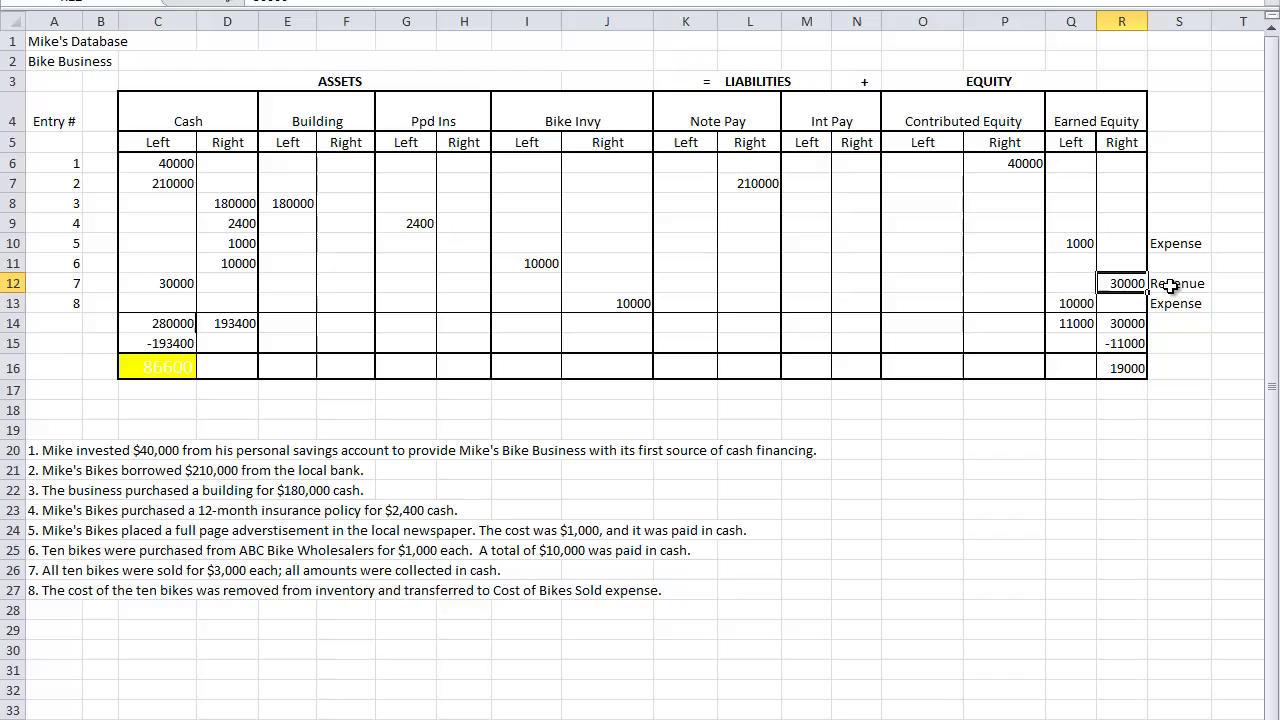
pyautogui.click(1171, 286)
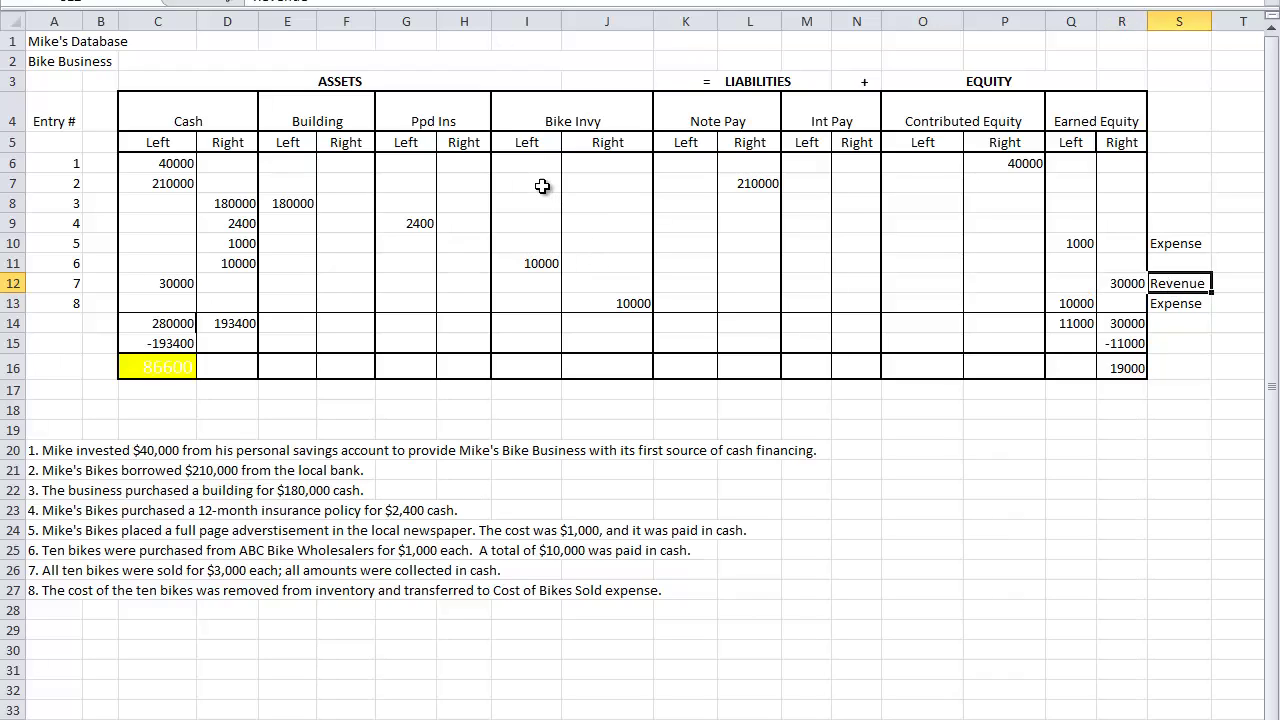
# Narrow column J (Bike Invy Right), widen it slightly, and point out the 10000 cost of bikes sold
pyautogui.moveTo(653, 21); pyautogui.dragTo(622, 21)
pyautogui.click(588, 305)
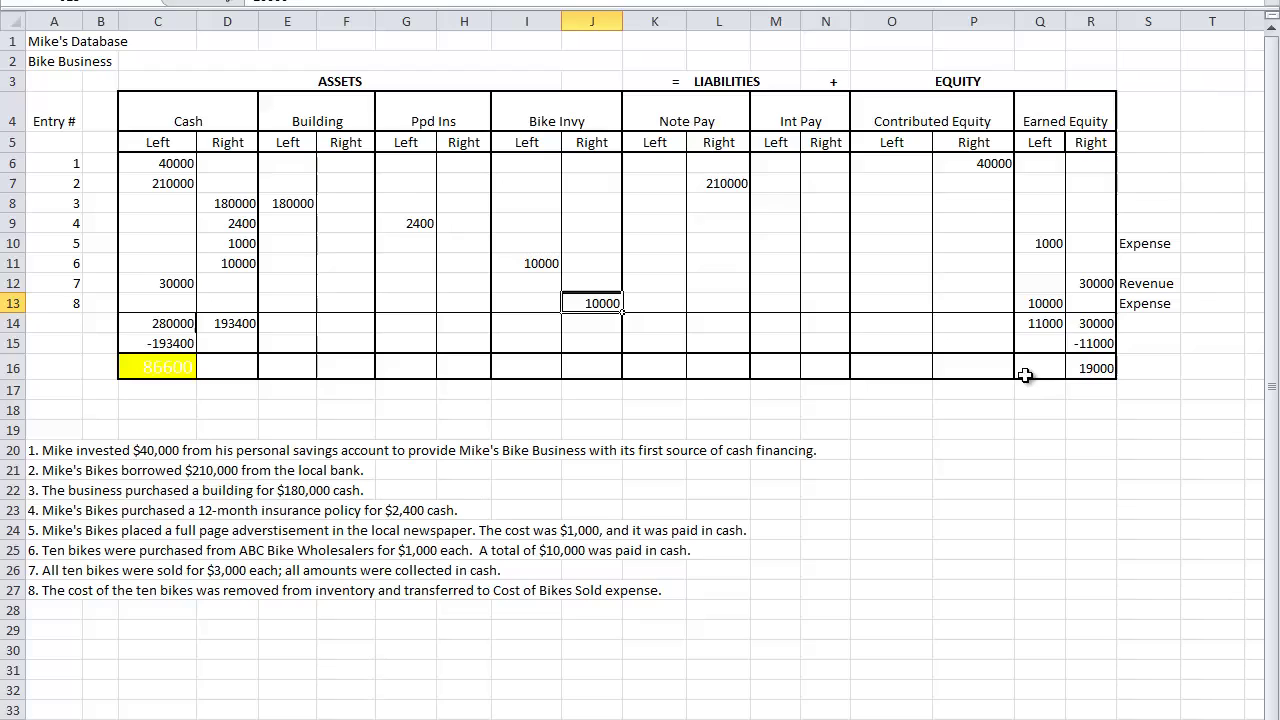
pyautogui.click(1040, 304)
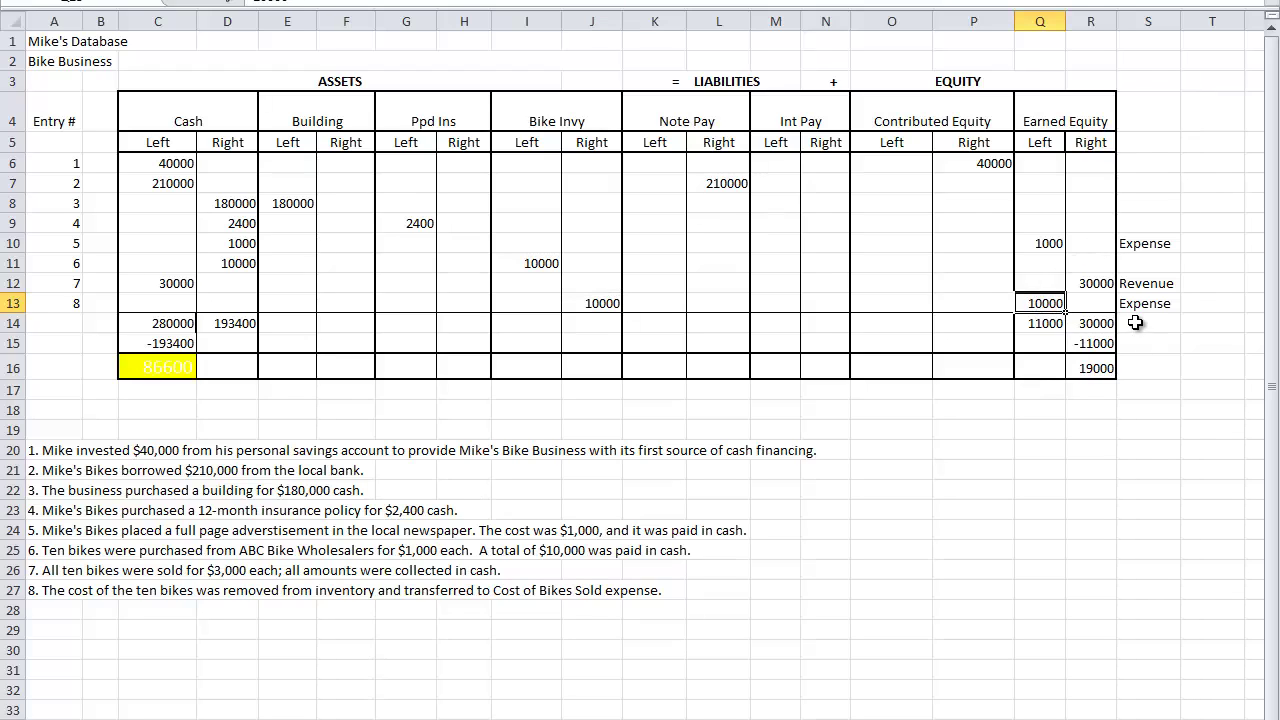
# Relabel entry 8's Earned Equity note as Expense-COBS
pyautogui.click(1125, 302)
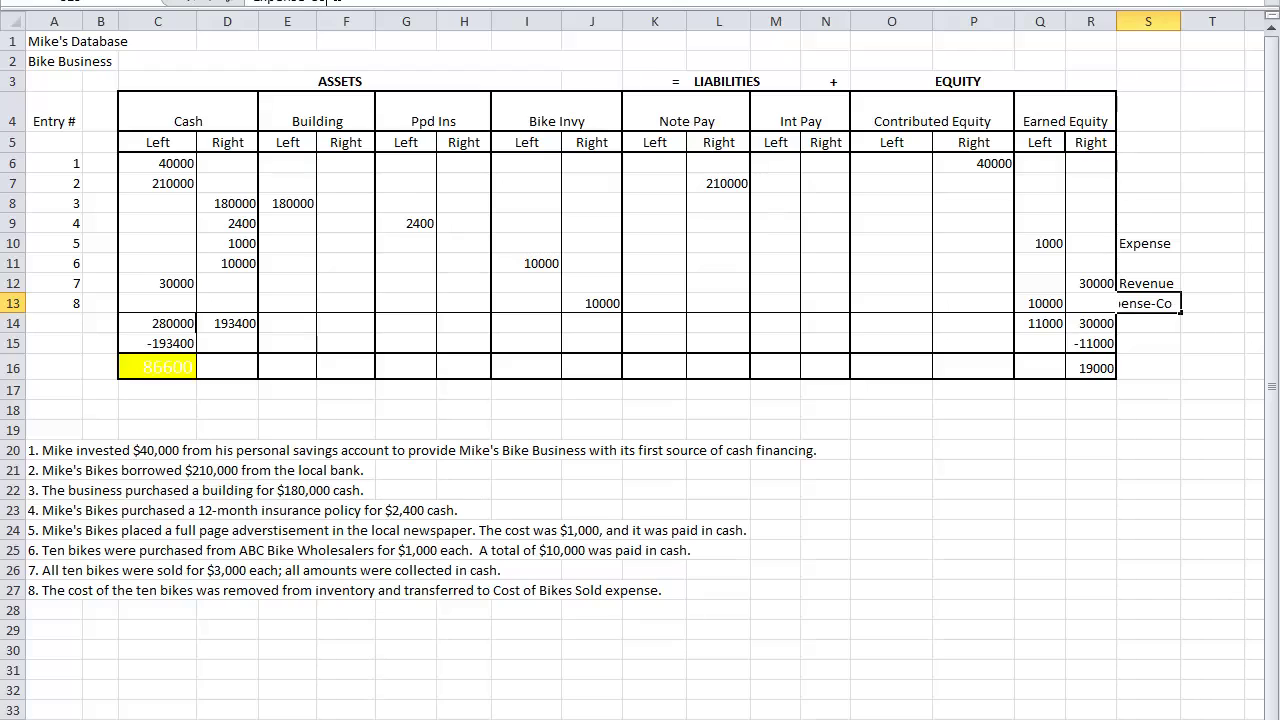
pyautogui.write('BS')
pyautogui.press('Return')
# Relabel entry 5's Earned Equity note as Expense-Advertising
pyautogui.click(1150, 242)
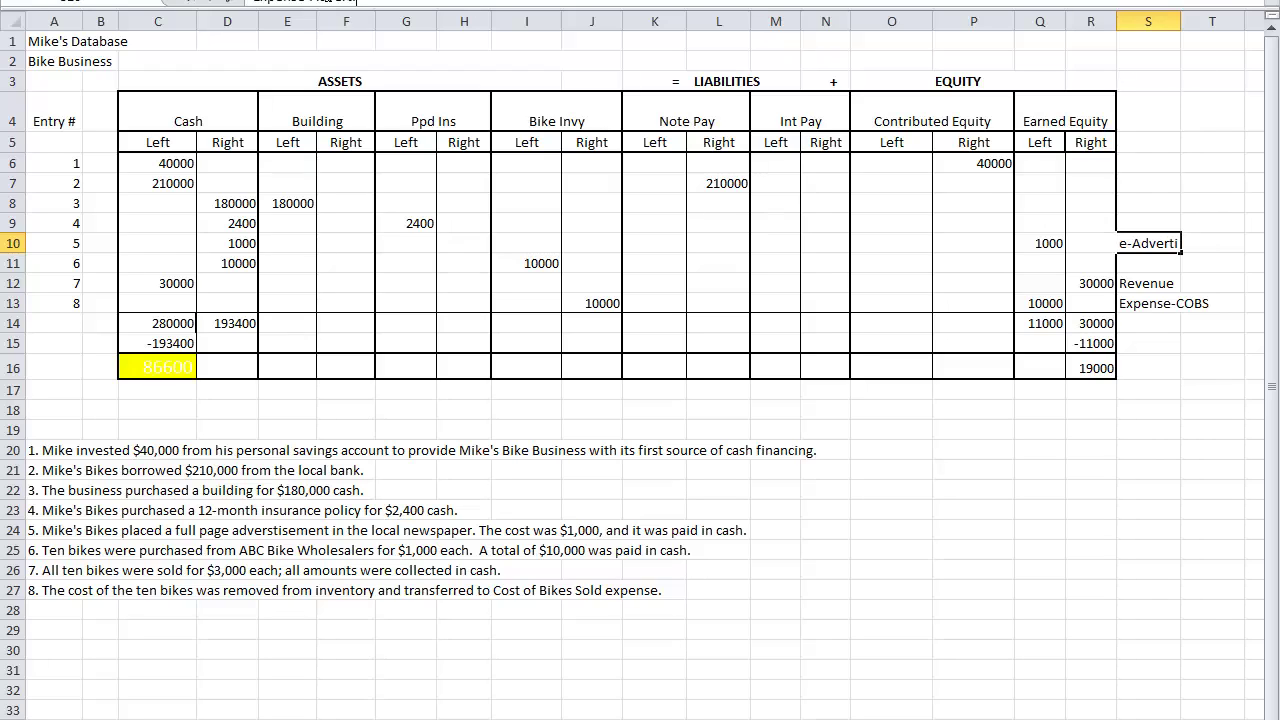
pyautogui.write('sing')
pyautogui.press('Return')
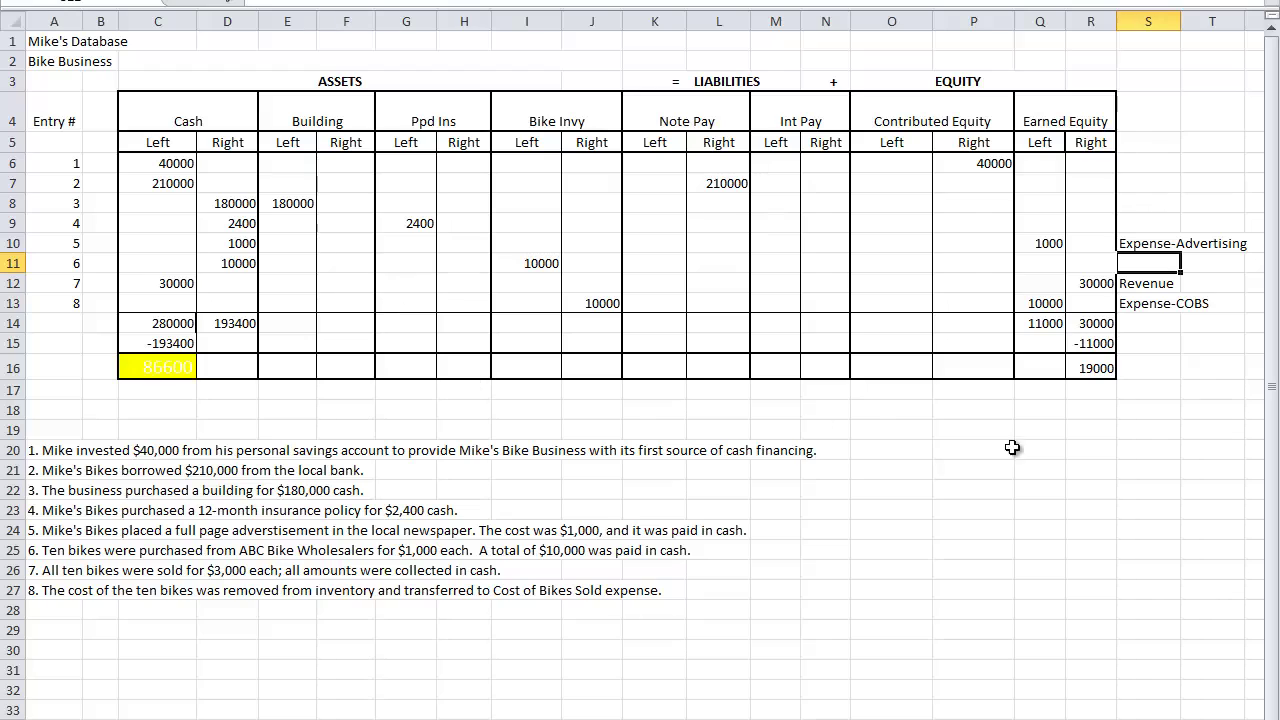
pyautogui.click(1088, 452)
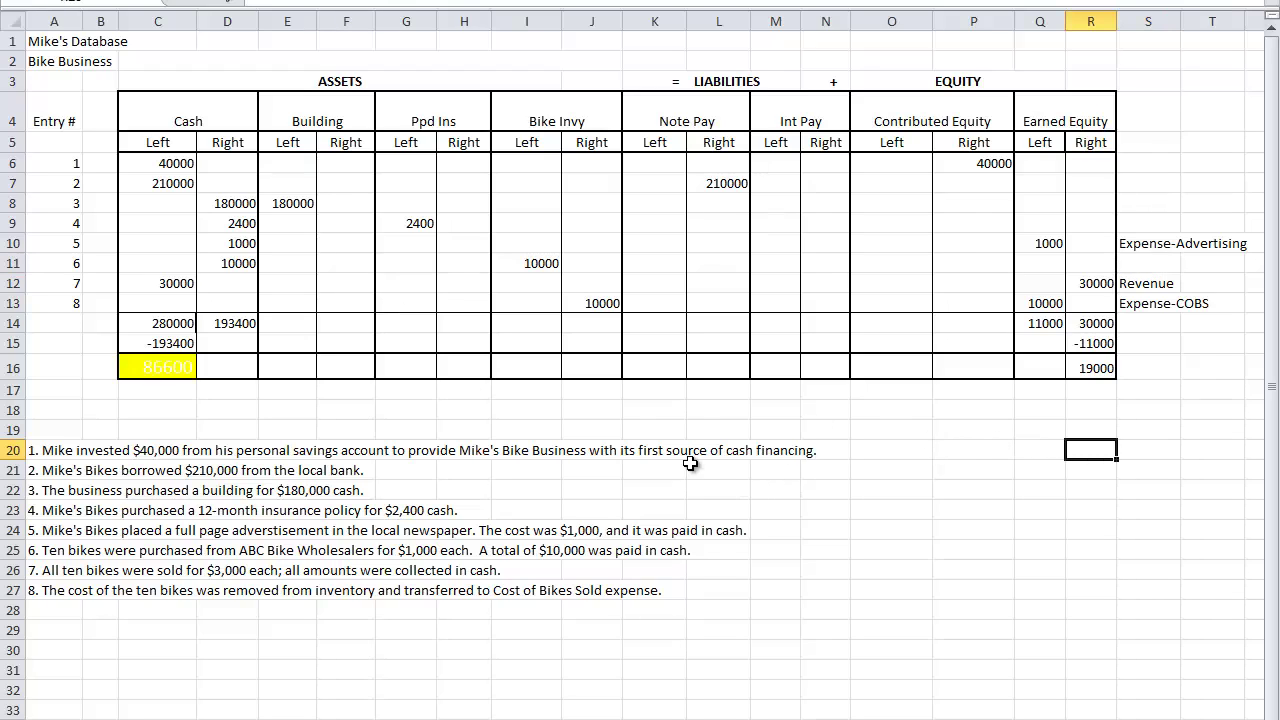
# Review the cash debits and credits: 280000 total, 193400 total, 86600 balance
pyautogui.moveTo(145, 166); pyautogui.dragTo(145, 303)
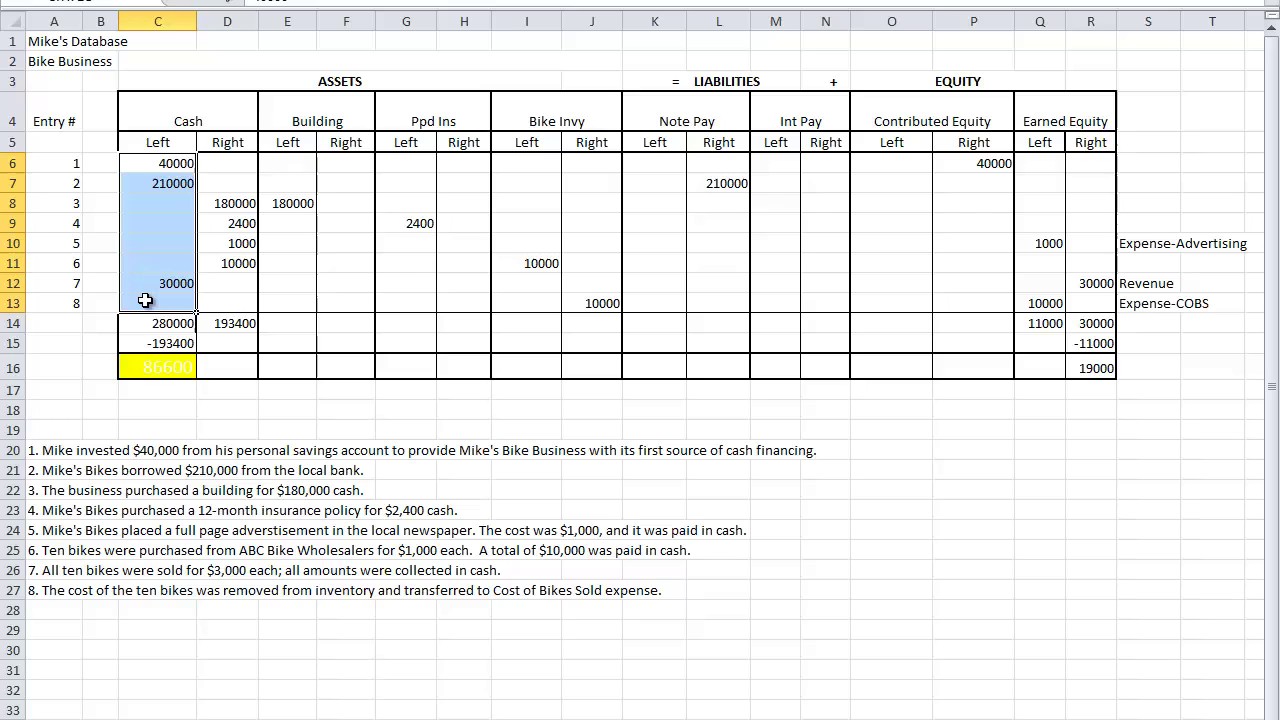
pyautogui.moveTo(228, 163); pyautogui.dragTo(228, 303)
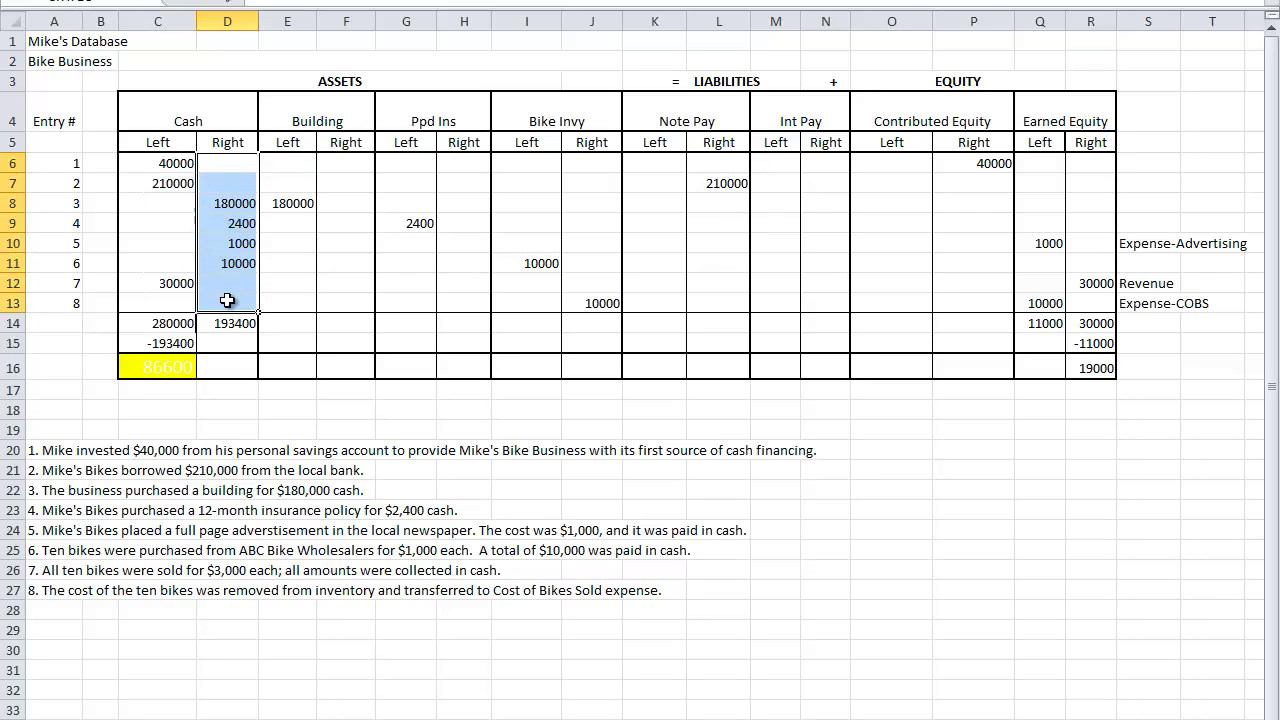
pyautogui.click(162, 322)
pyautogui.click(224, 322)
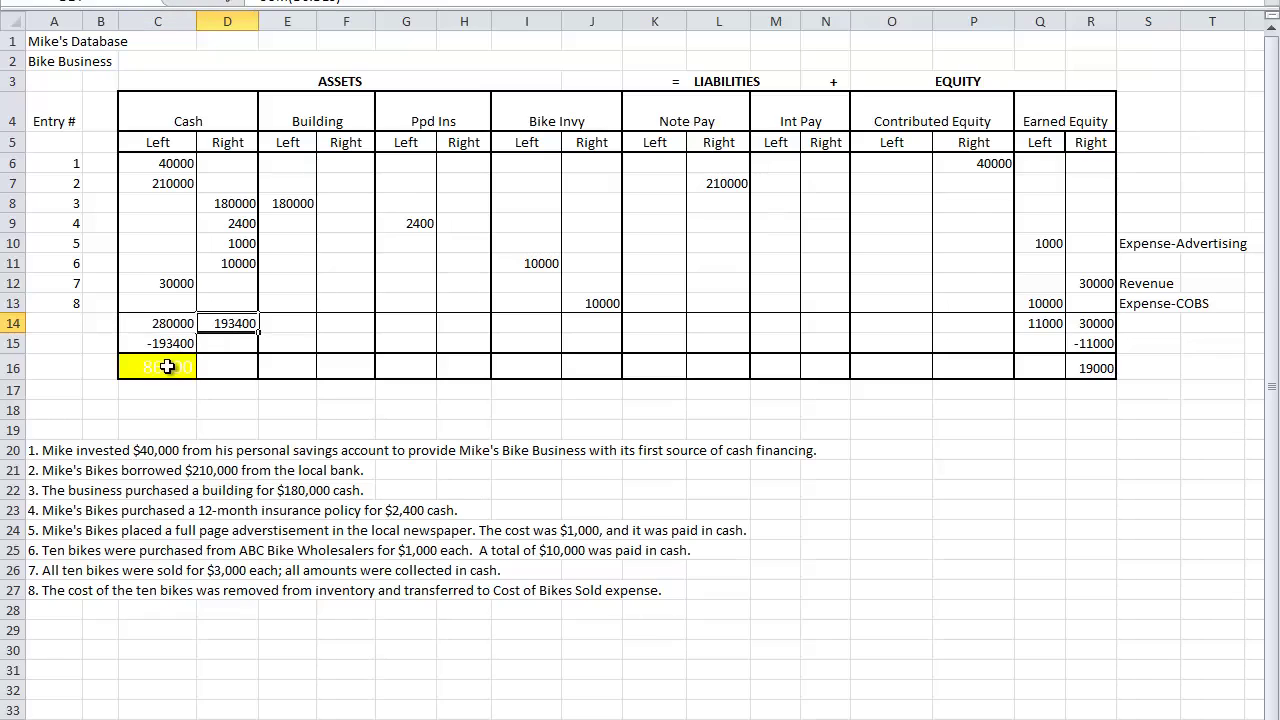
pyautogui.click(166, 367)
# Copy plain formatting onto the 86600 cash balance to remove its yellow fill
pyautogui.click(226, 326)
pyautogui.click(160, 362)
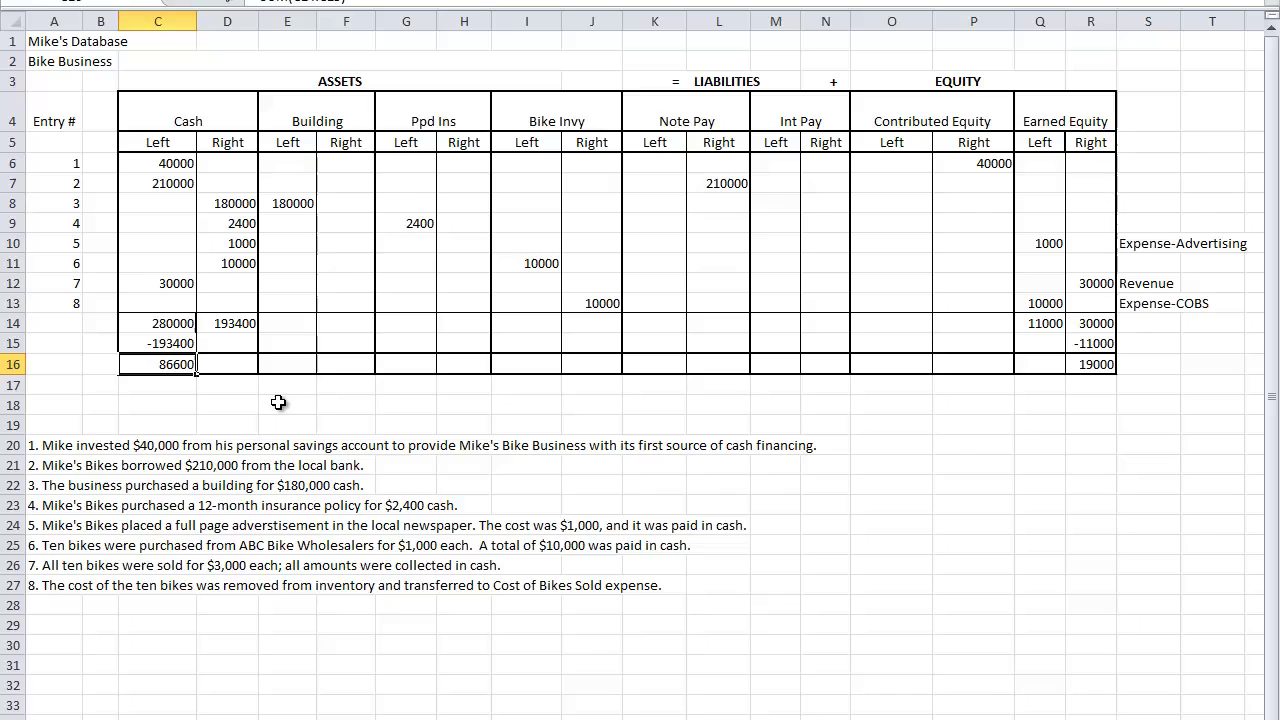
pyautogui.click(270, 405)
pyautogui.click(151, 364)
pyautogui.hotkey('ctrl', 'z')
pyautogui.click(340, 406)
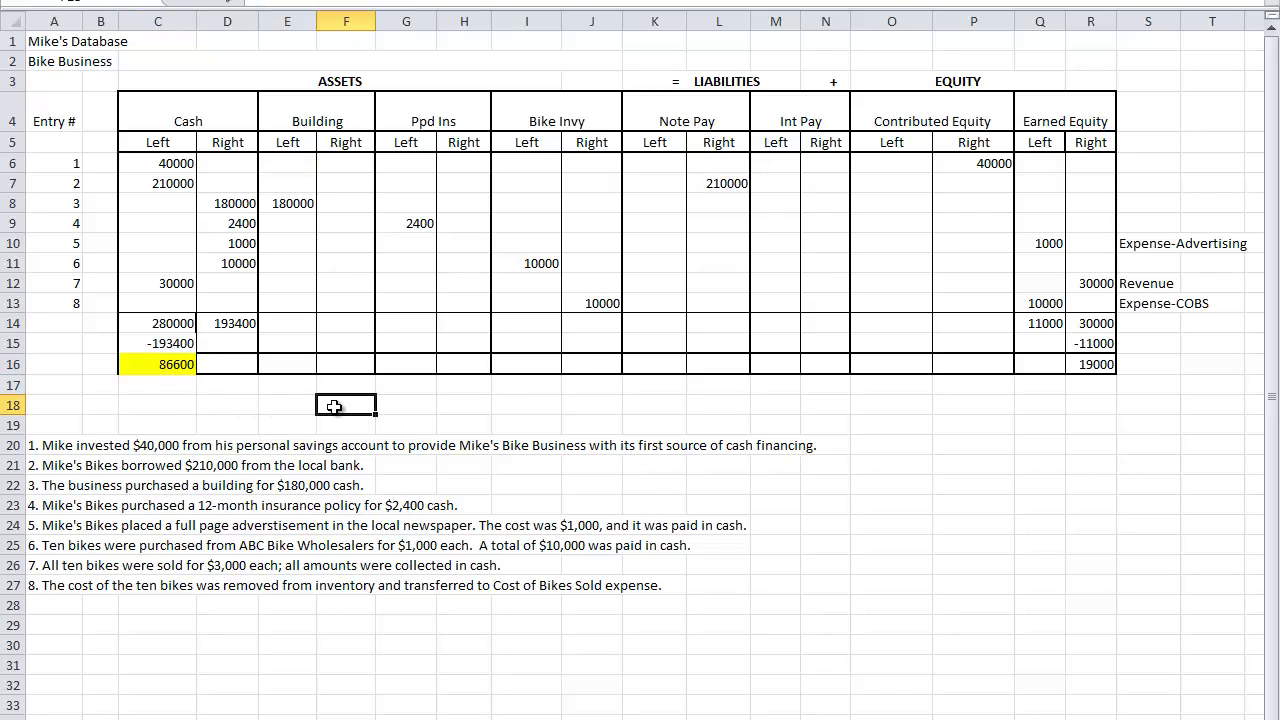
pyautogui.click(306, 364)
pyautogui.hotkey('ctrl', 'c')
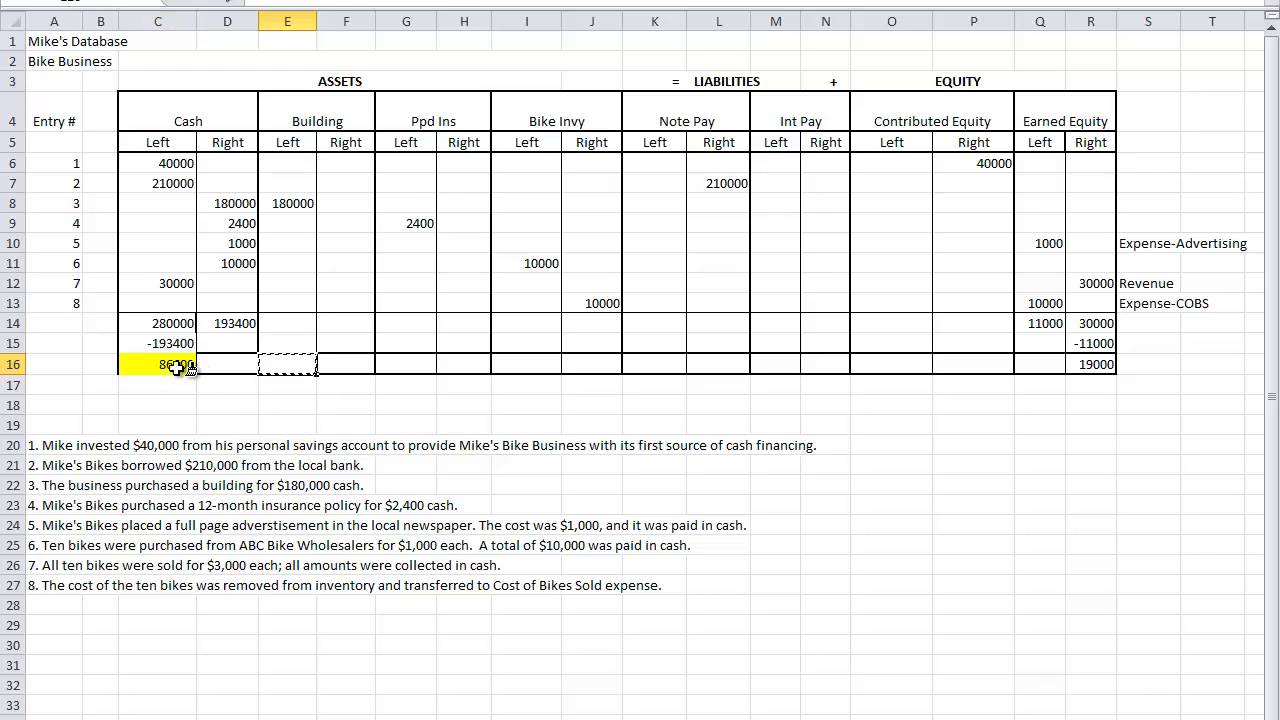
pyautogui.click(190, 372)
pyautogui.click(168, 365)
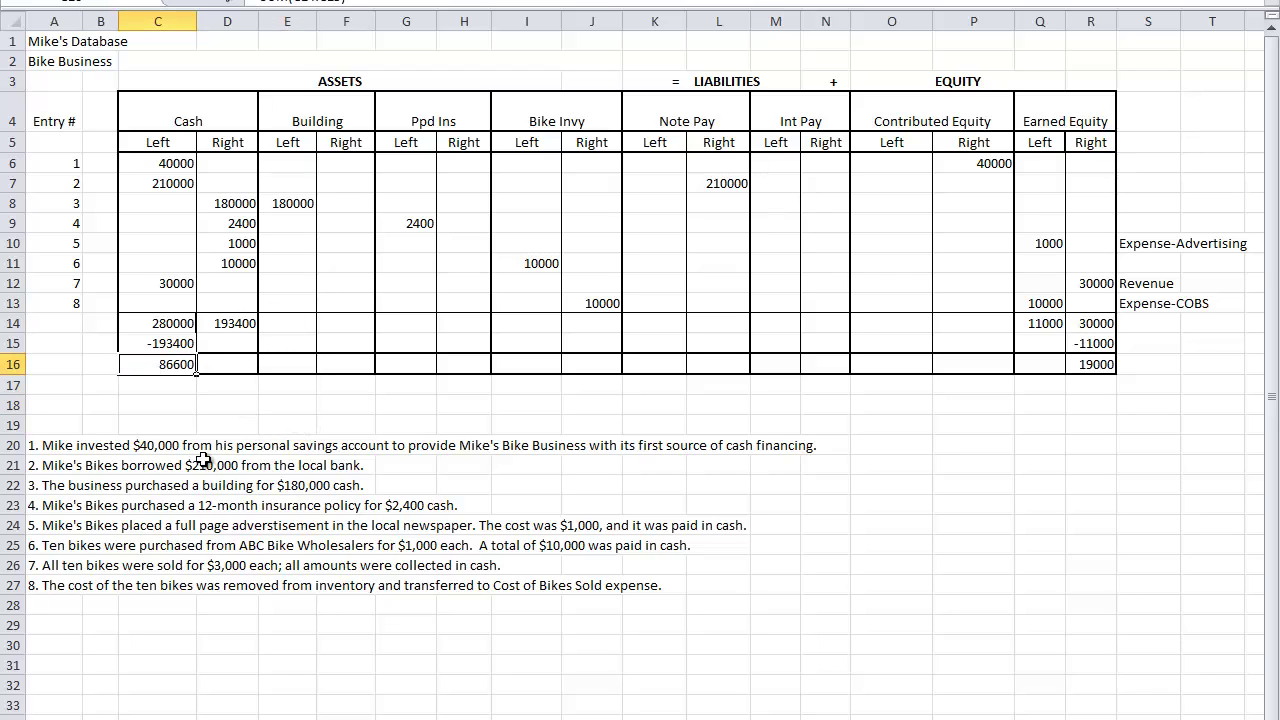
# Check the 86600 unadjusted cash balance on the adjusted balances worksheet, then return
pyautogui.hotkey('ctrl', 'pagedown')
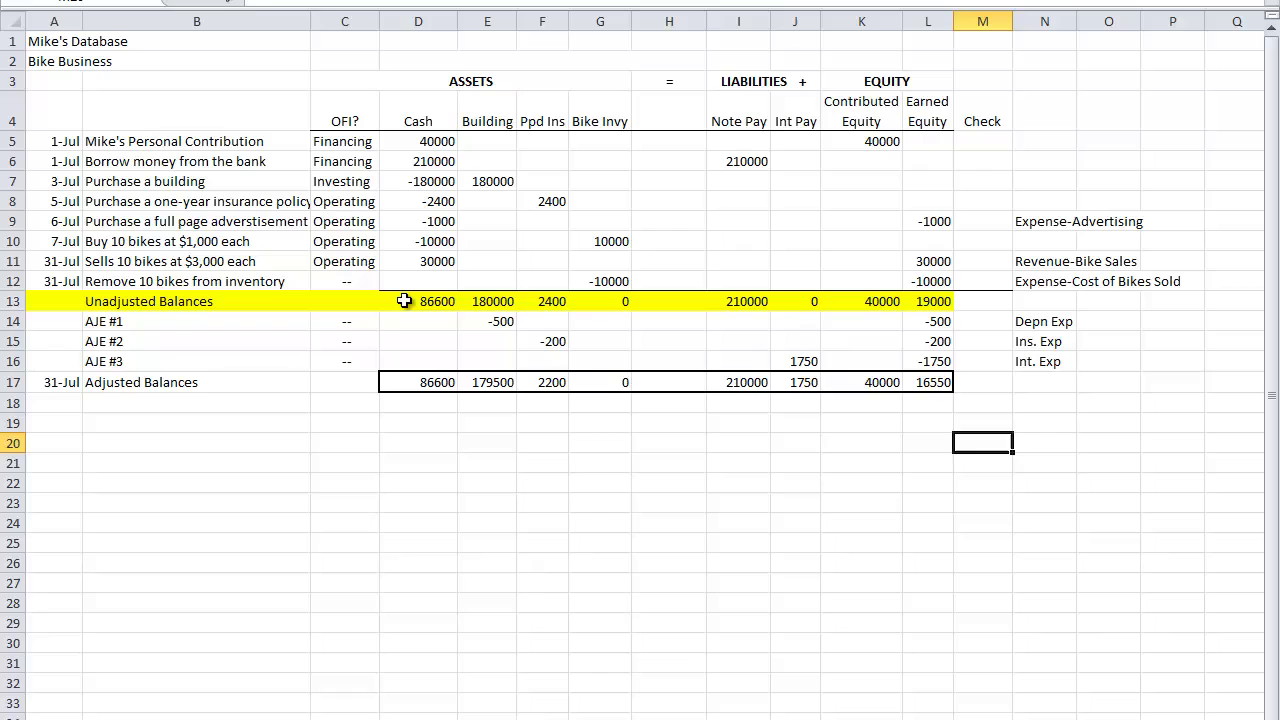
pyautogui.click(410, 301)
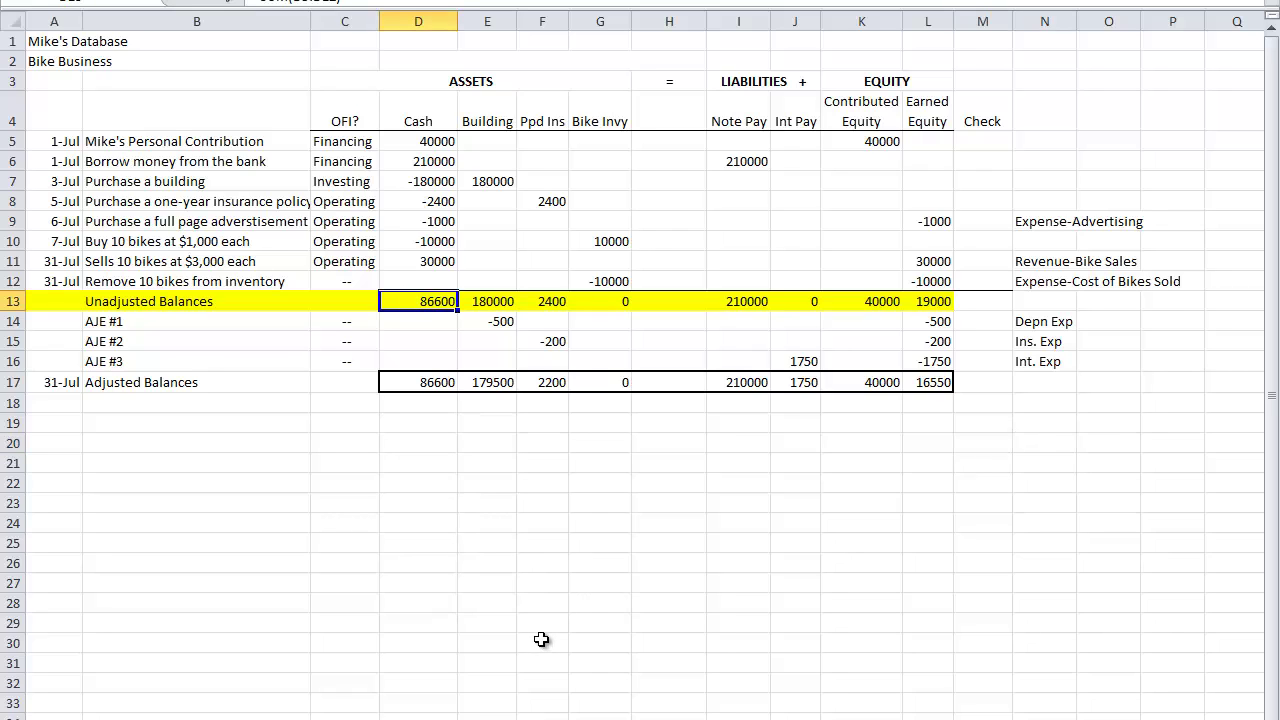
pyautogui.hotkey('ctrl', 'pageup')
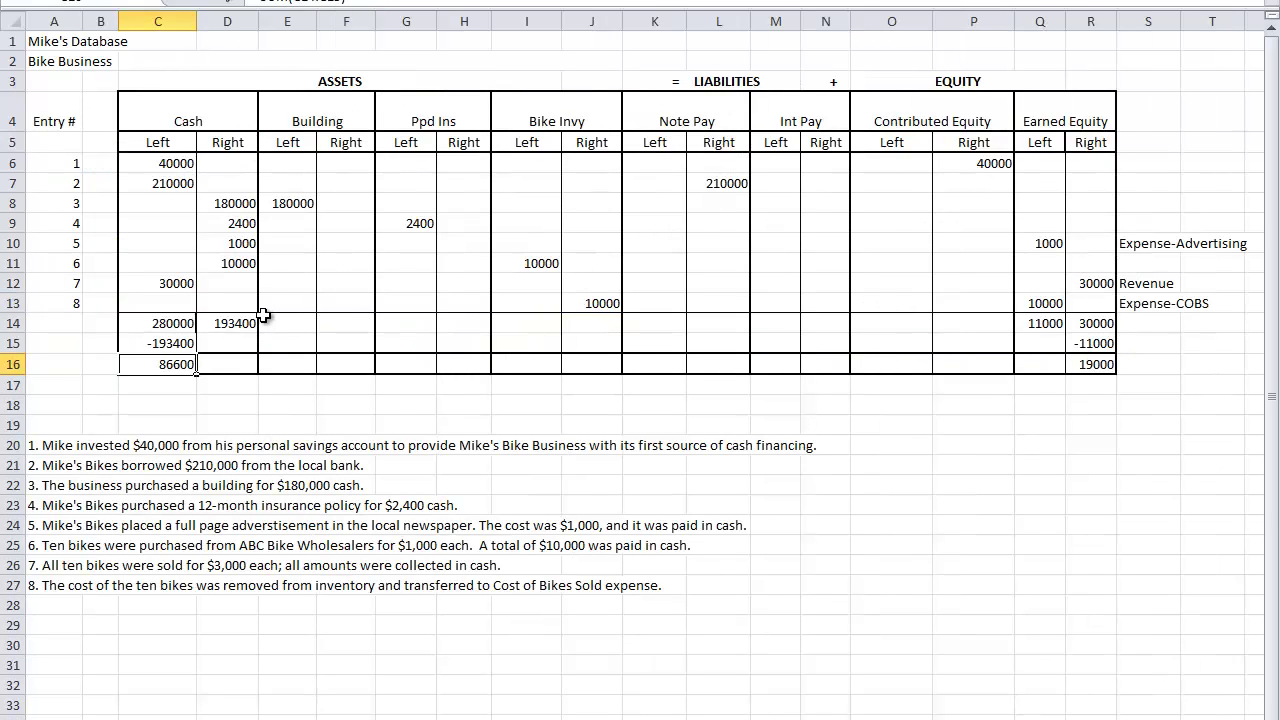
# Review the empty Building totals and the Earned Equity totals and ending balance
pyautogui.click(295, 321)
pyautogui.click(336, 321)
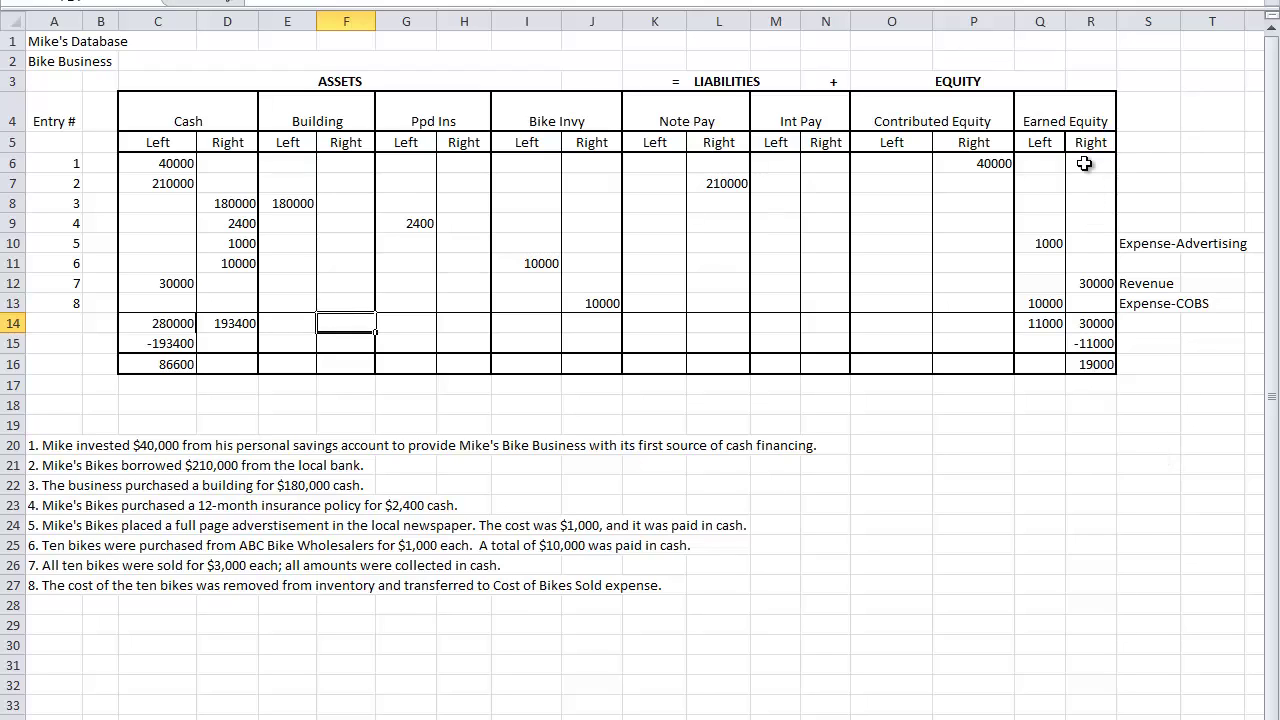
pyautogui.moveTo(1088, 163); pyautogui.dragTo(1087, 303)
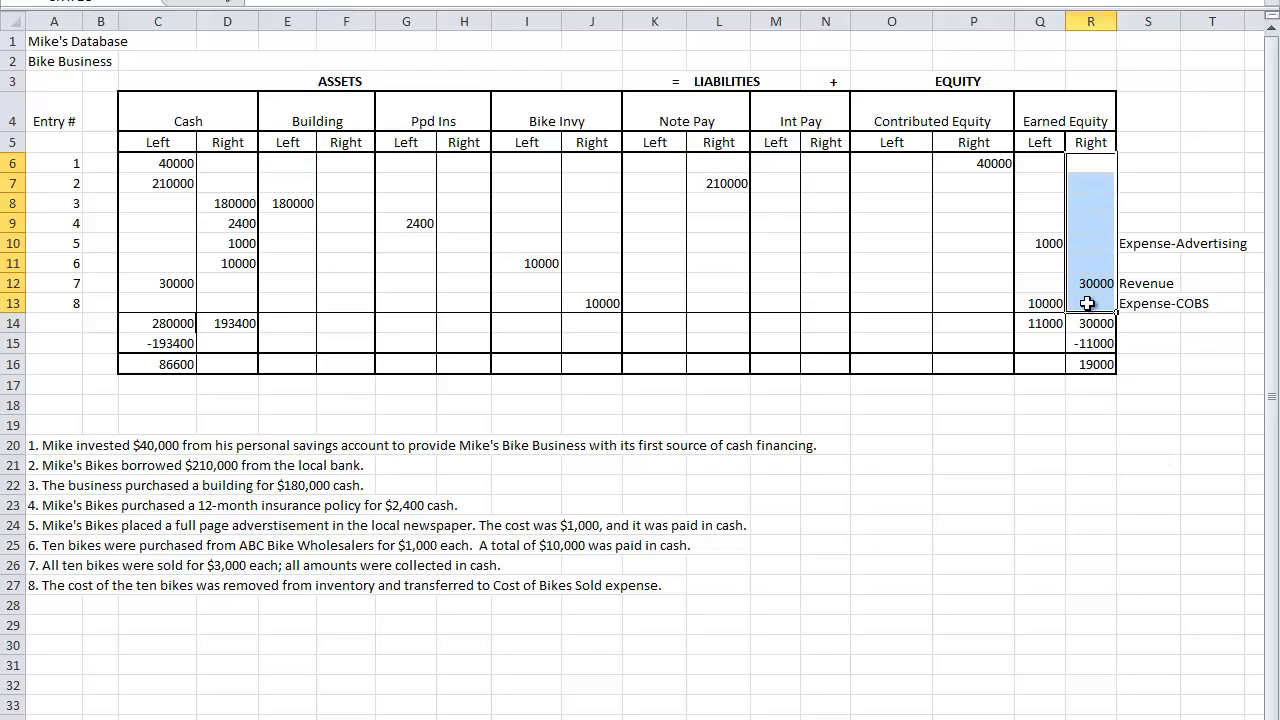
pyautogui.moveTo(1039, 166); pyautogui.dragTo(1042, 305)
pyautogui.click(1082, 325)
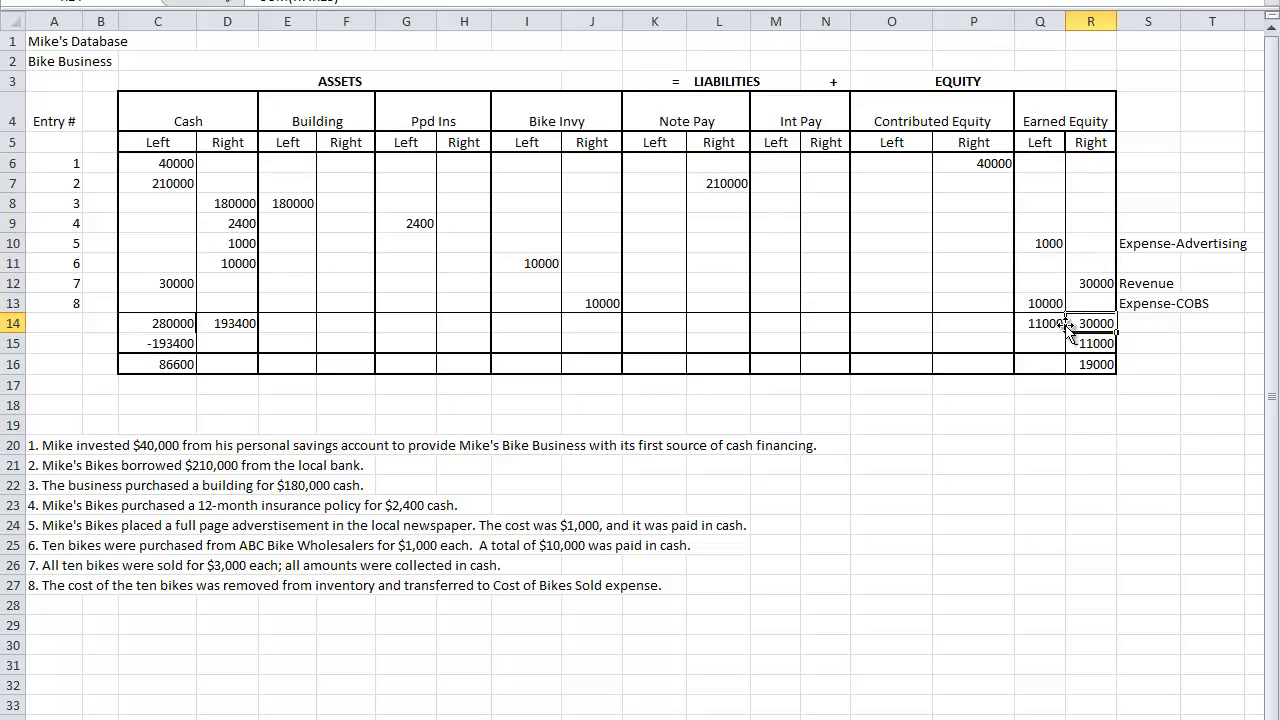
pyautogui.click(1084, 363)
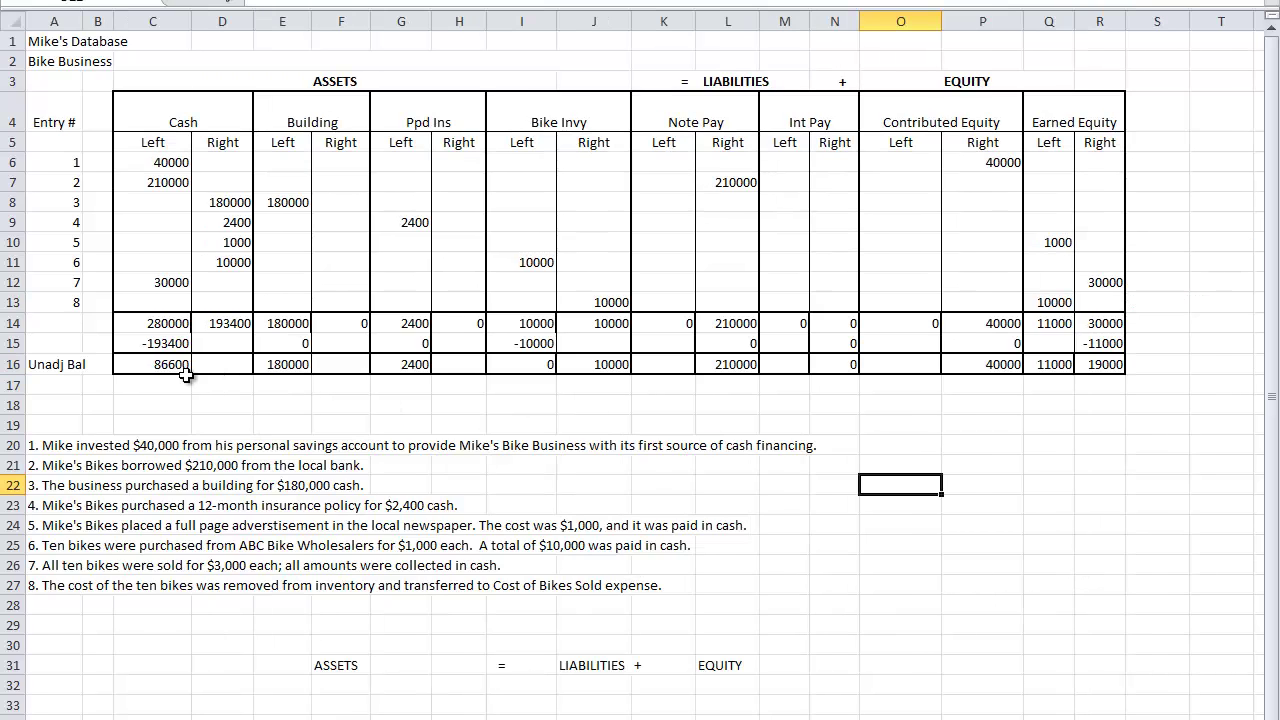
# Fill the T-account Unadj Bal row yellow, showing the 86600 Cash balance
pyautogui.moveTo(160, 364); pyautogui.dragTo(1085, 367)
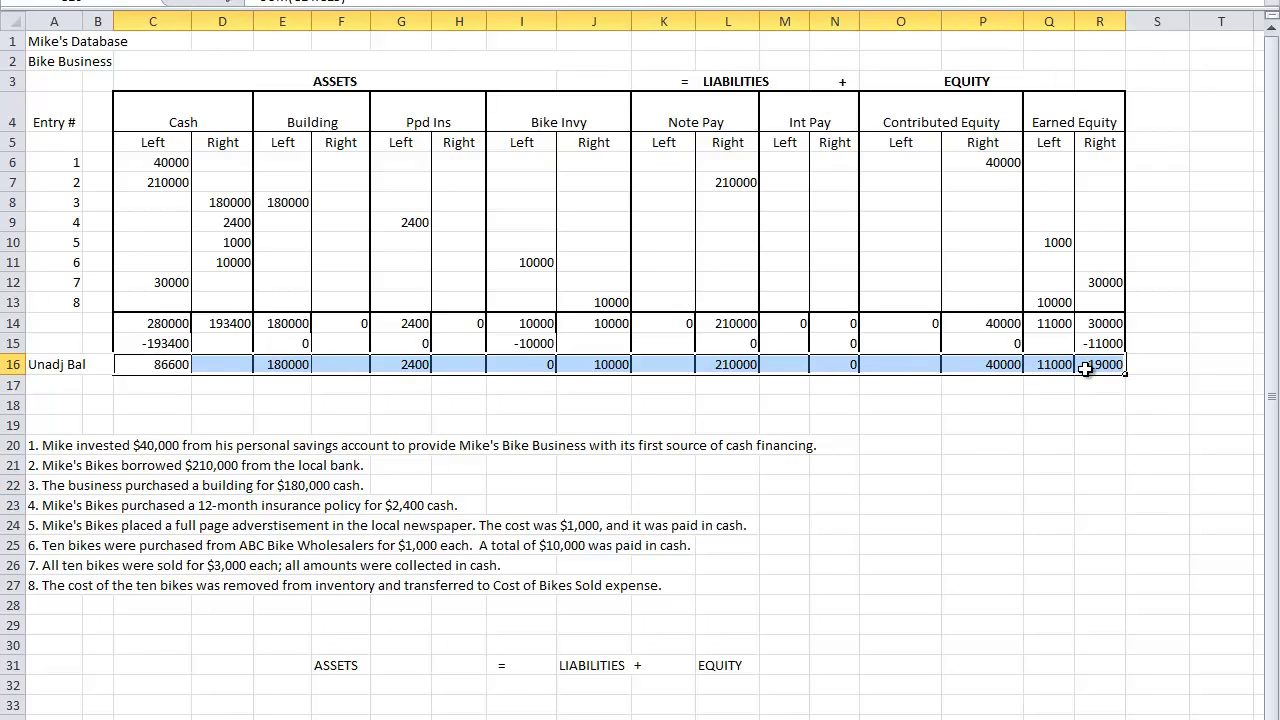
pyautogui.click(1103, 420)
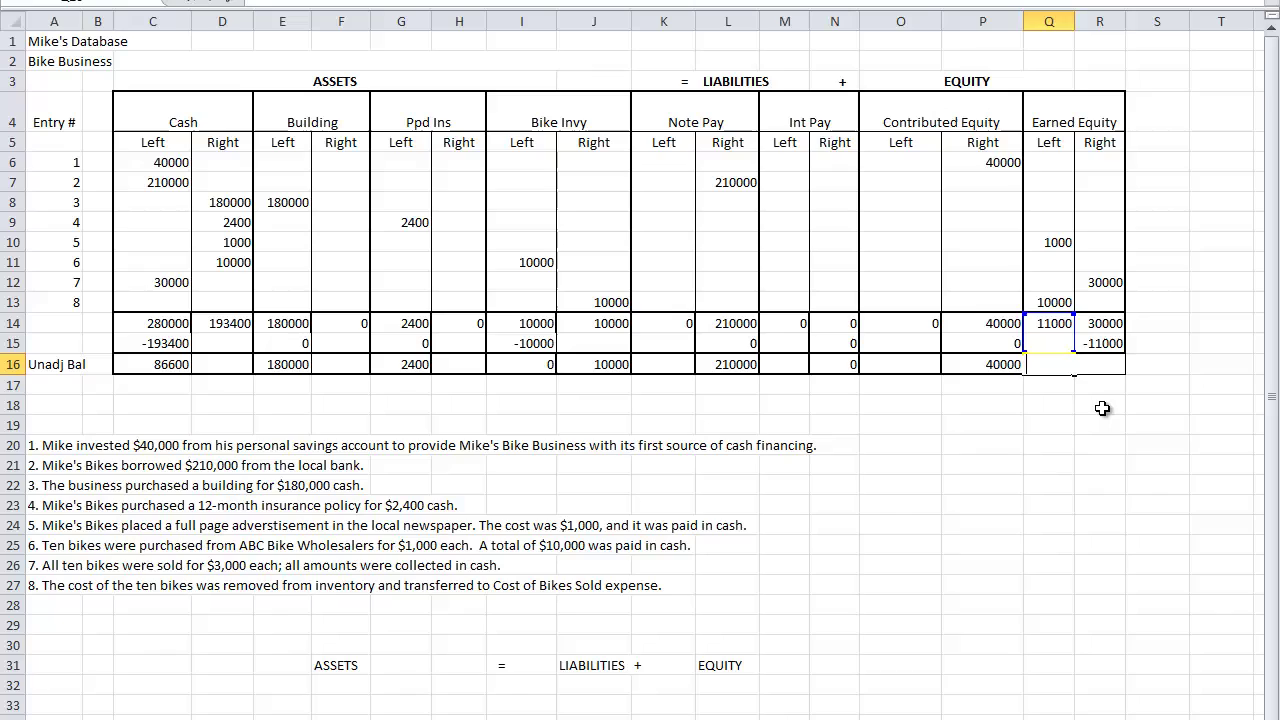
pyautogui.moveTo(180, 364); pyautogui.dragTo(1097, 372)
pyautogui.click(402, 2)
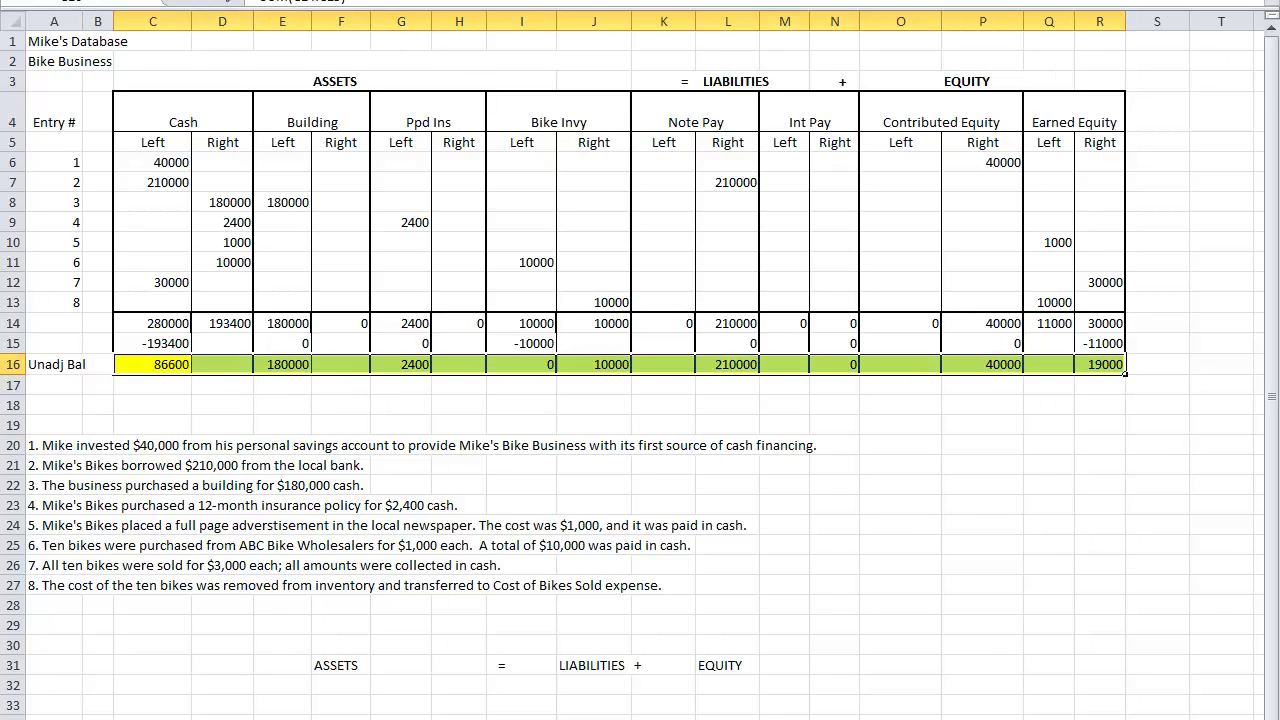
pyautogui.click(637, 405)
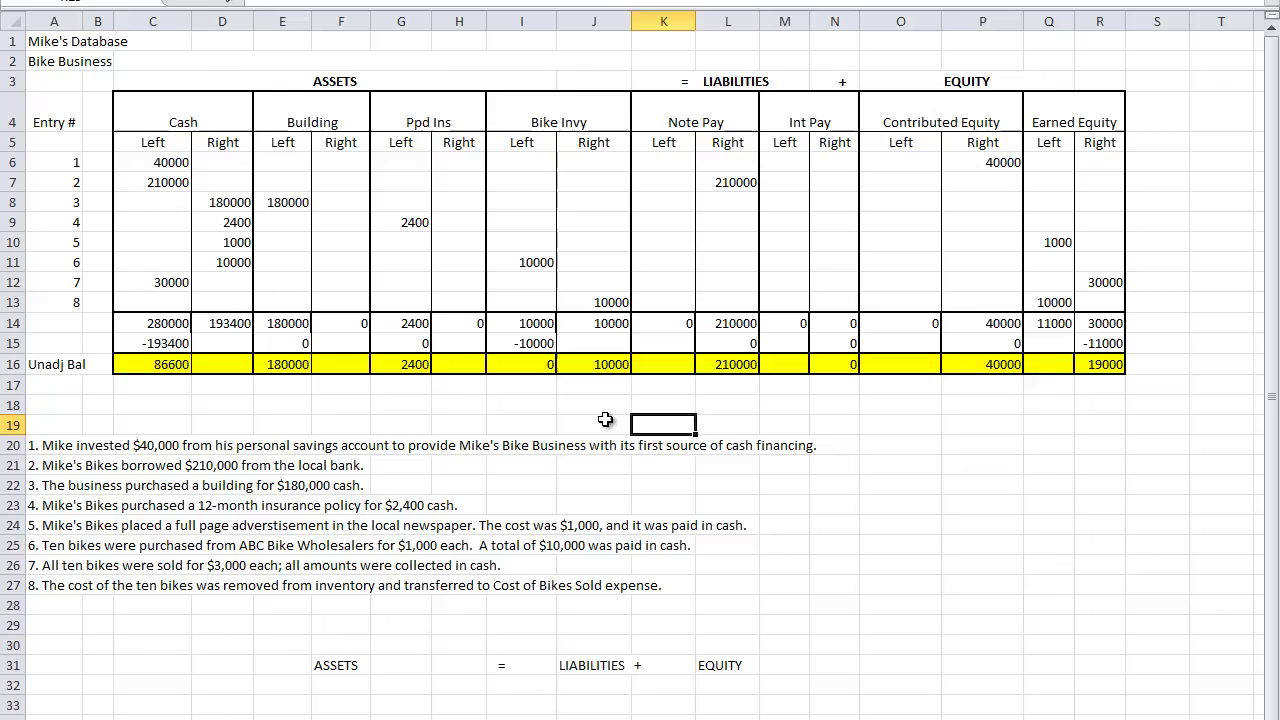
pyautogui.click(163, 364)
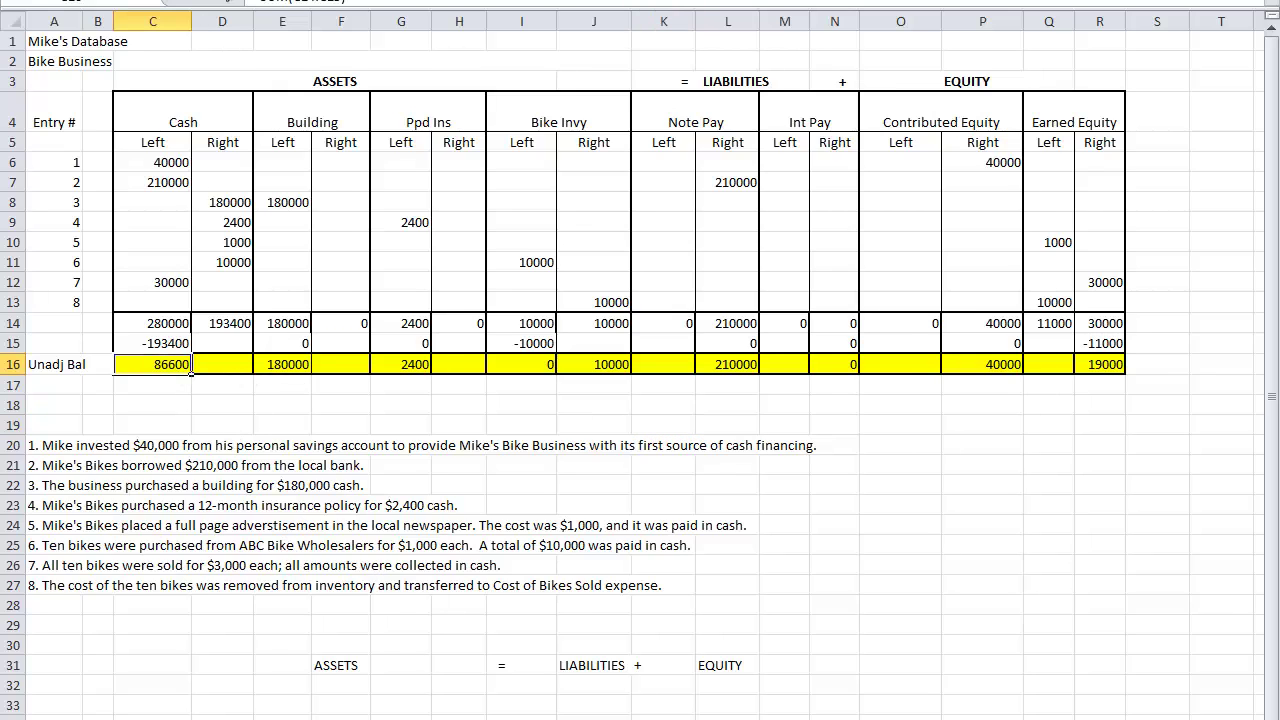
# Compare the 19000 Earned Equity balance between the journal and T-account sheets
pyautogui.hotkey('ctrl', 'pagedown')
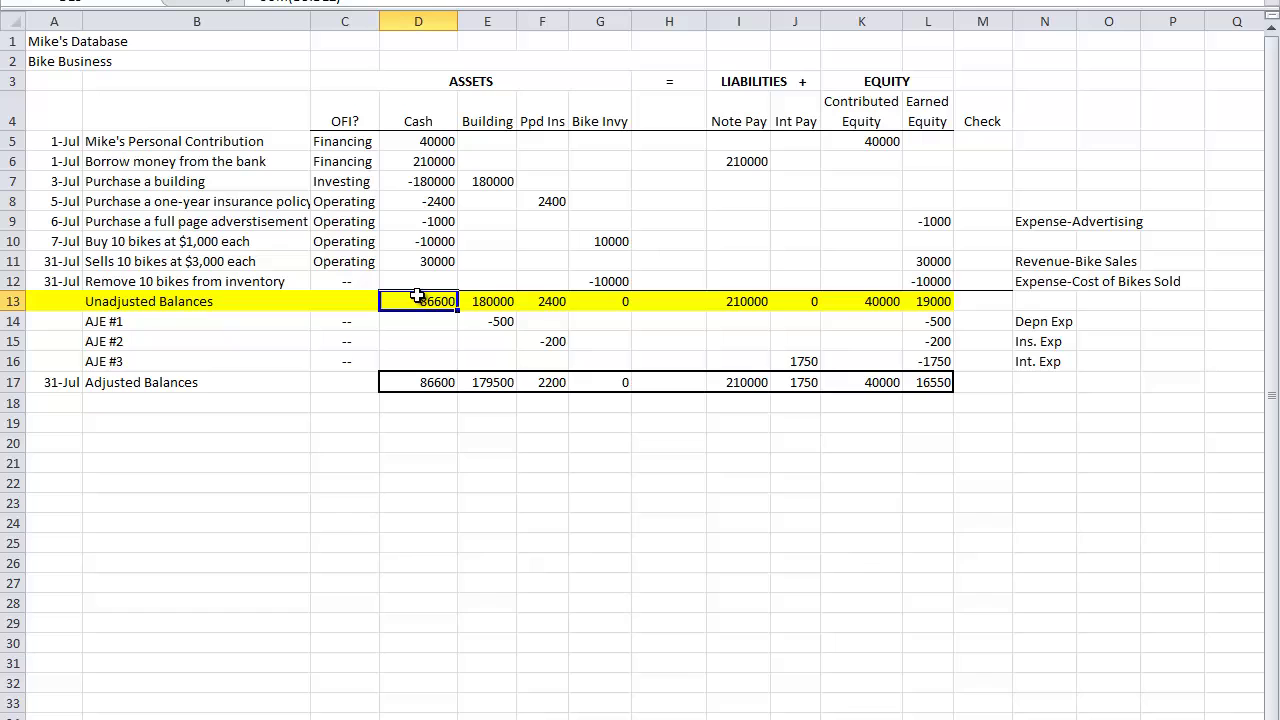
pyautogui.click(929, 302)
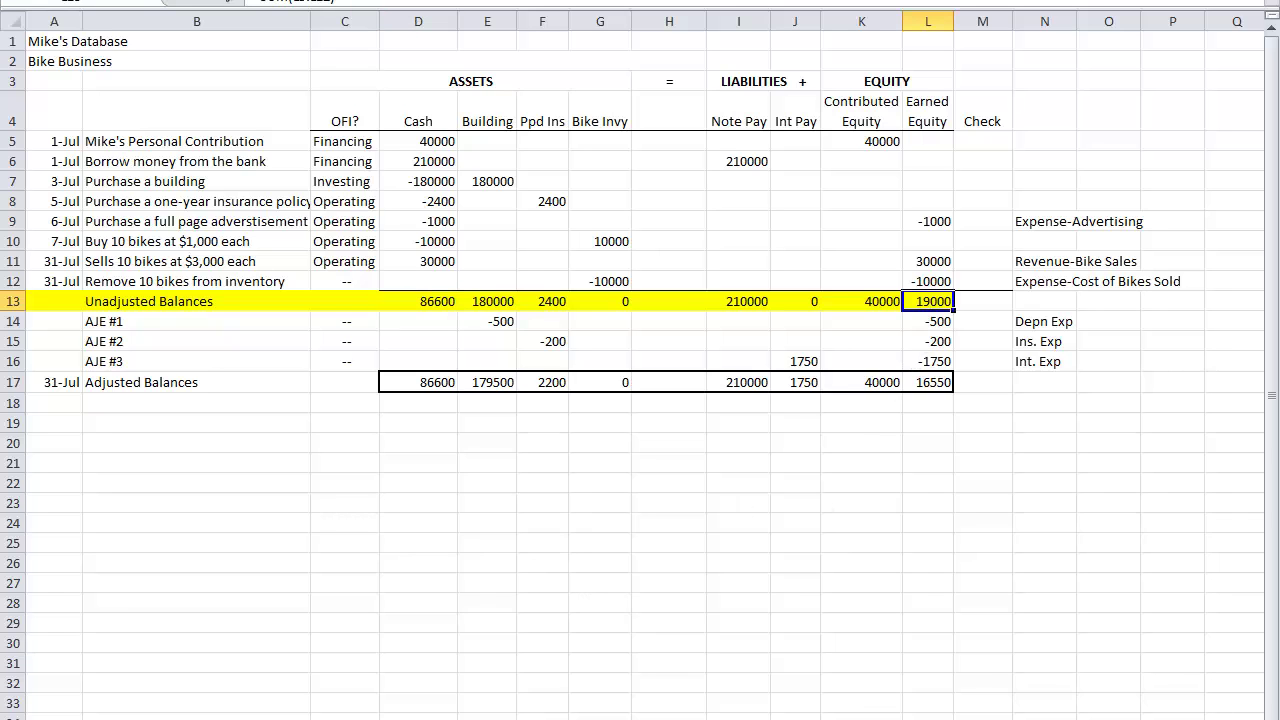
pyautogui.hotkey('ctrl', 'pageup')
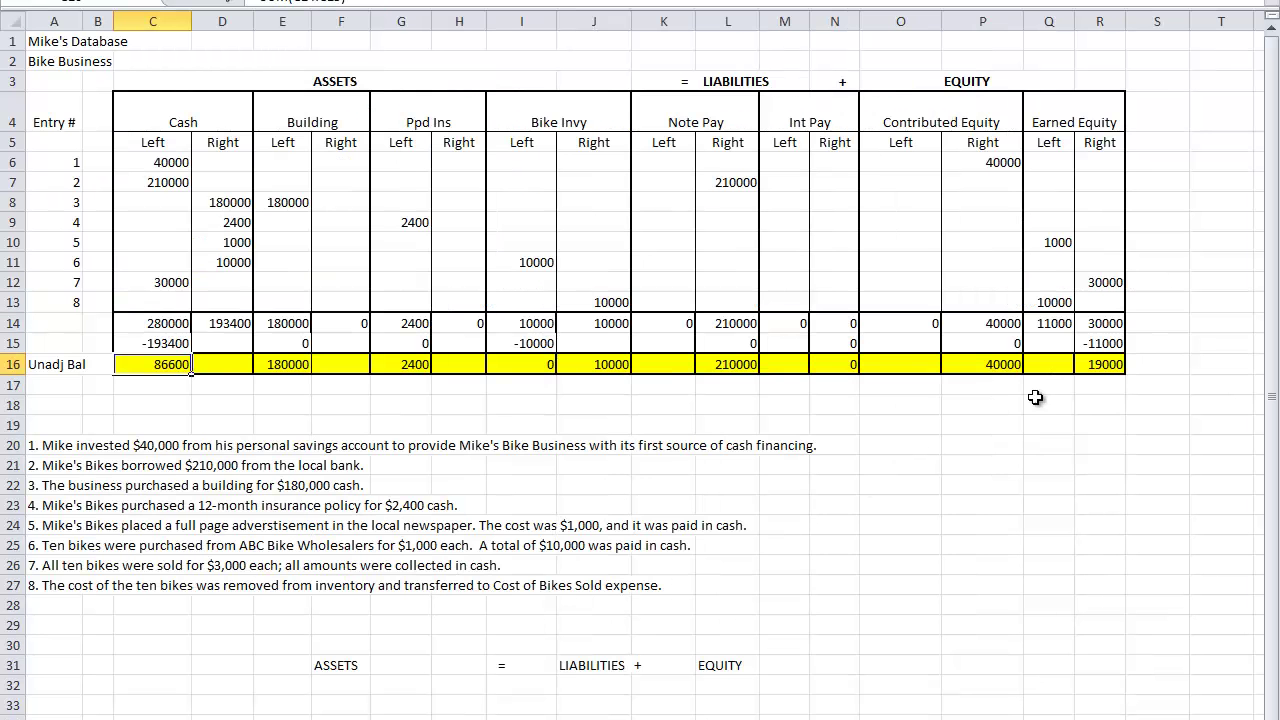
pyautogui.click(1097, 366)
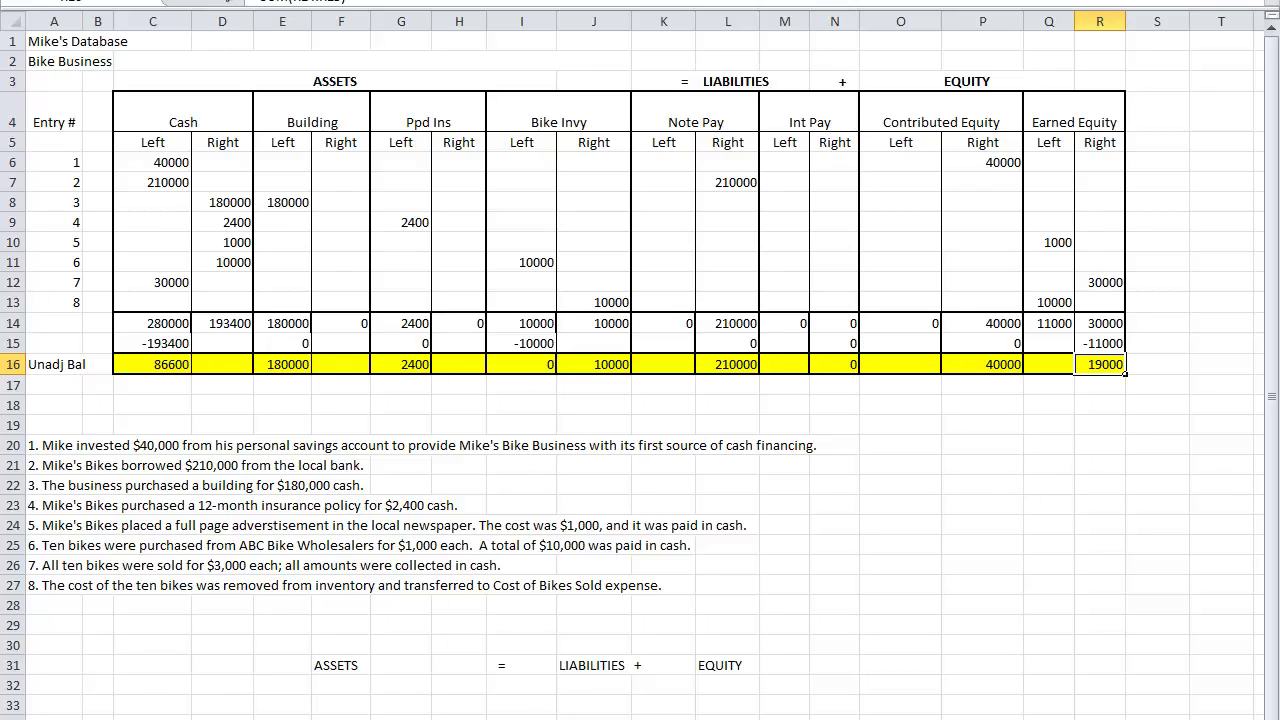
# Rename the Cash column headings from Left/Right to Debit and Credit
pyautogui.hotkey('ctrl', 'pagedown')
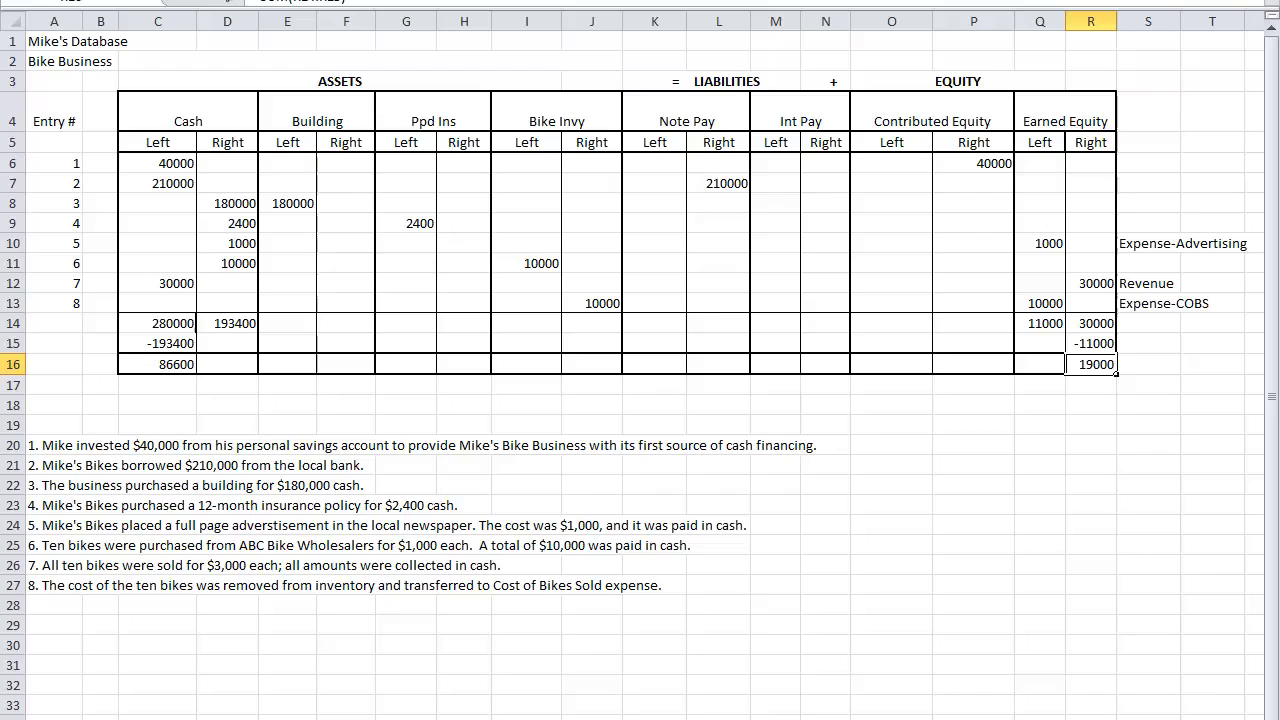
pyautogui.click(163, 143)
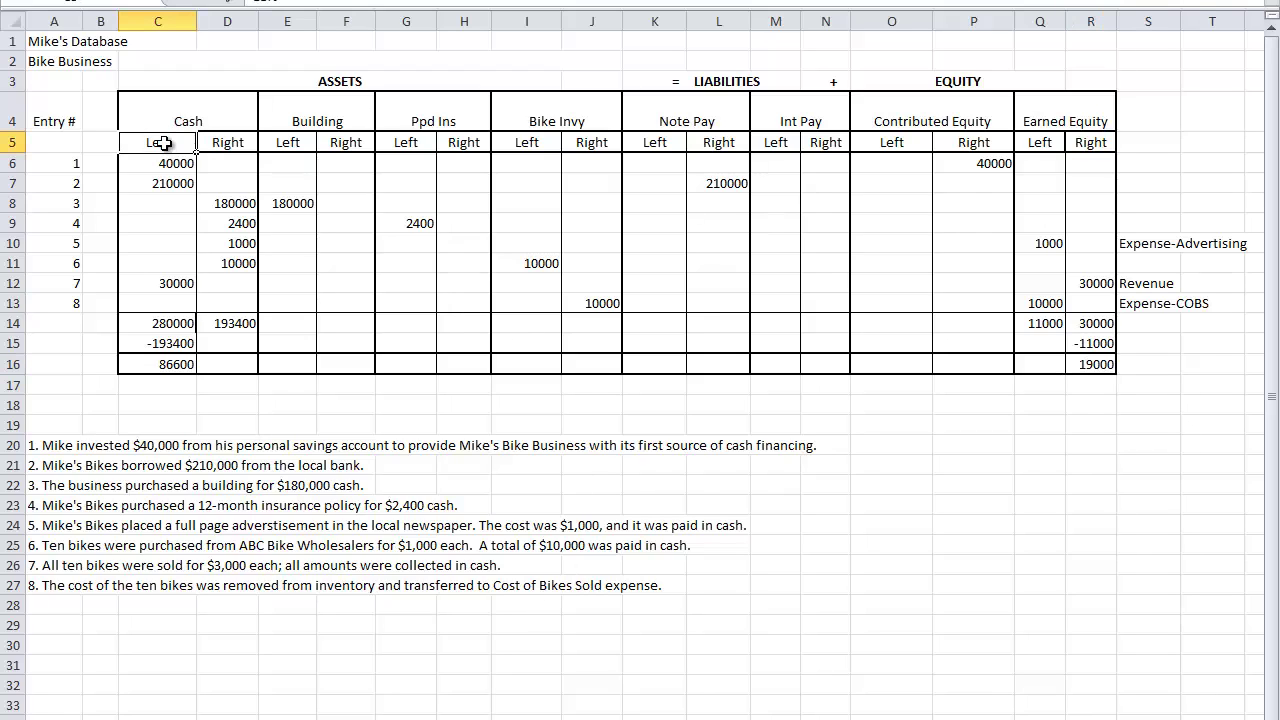
pyautogui.write('Debit')
pyautogui.press('Return')
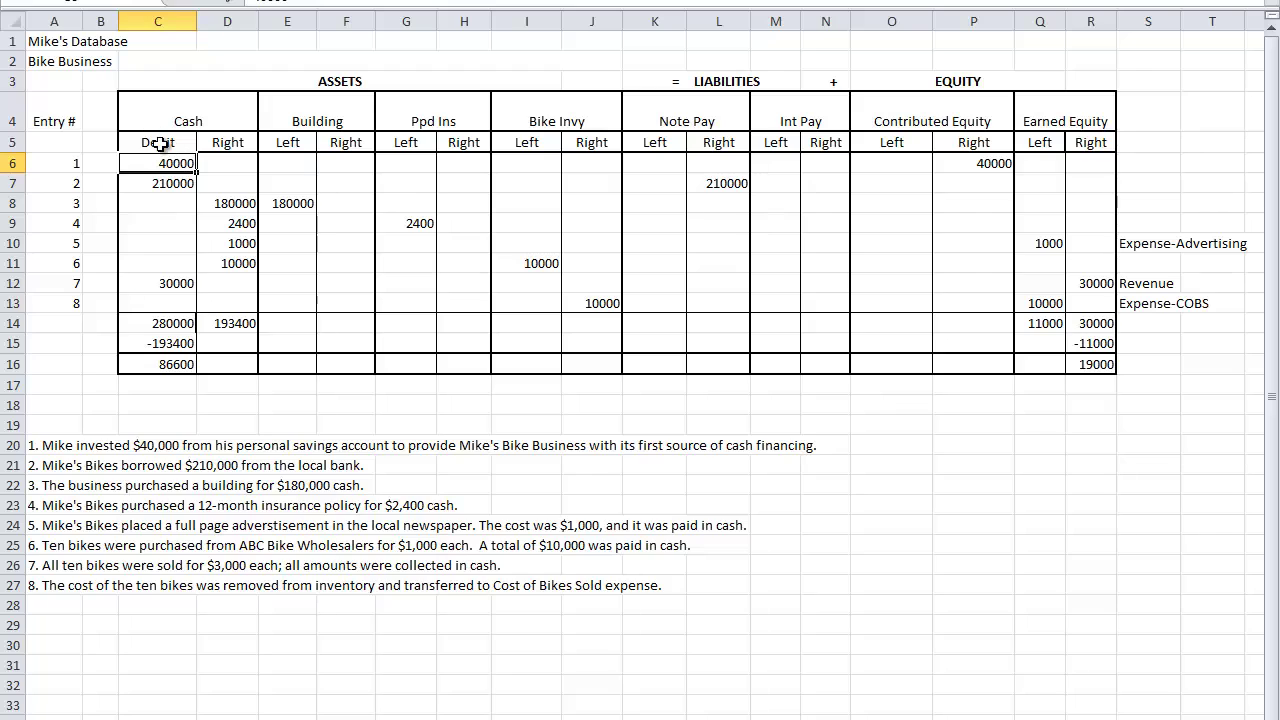
pyautogui.click(152, 136)
pyautogui.click(212, 143)
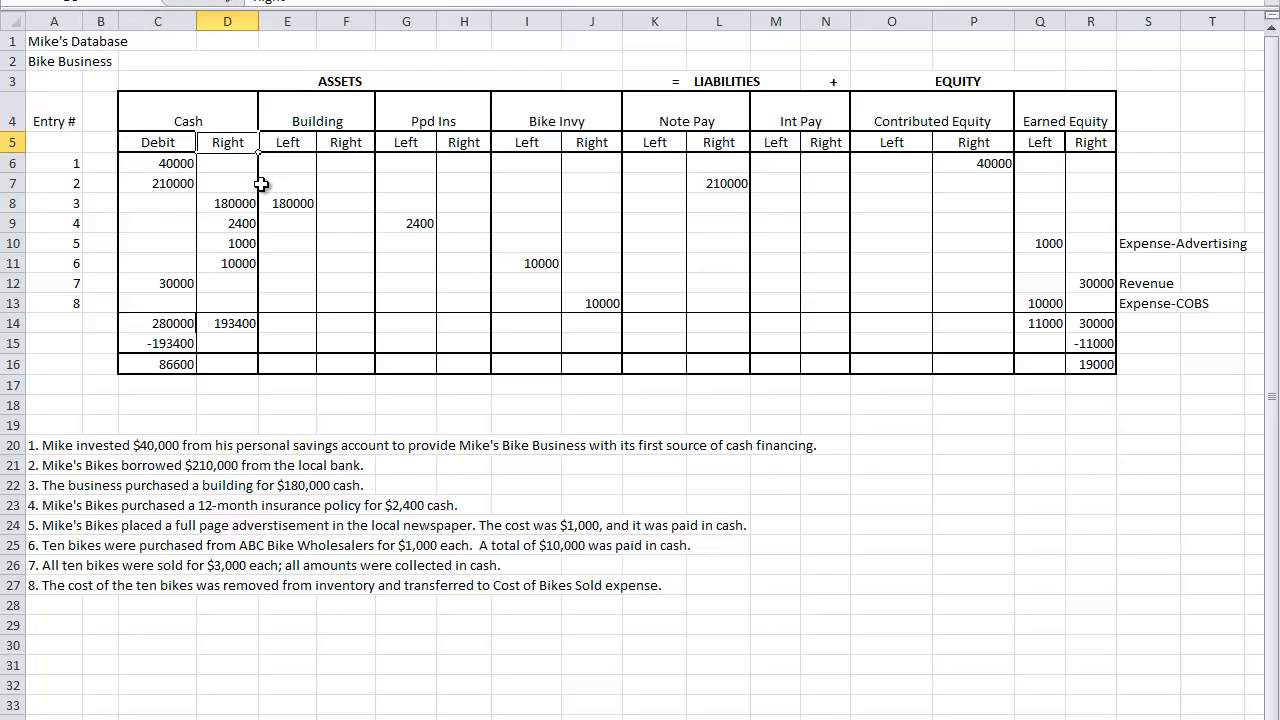
pyautogui.write('Credit')
pyautogui.press('Return')
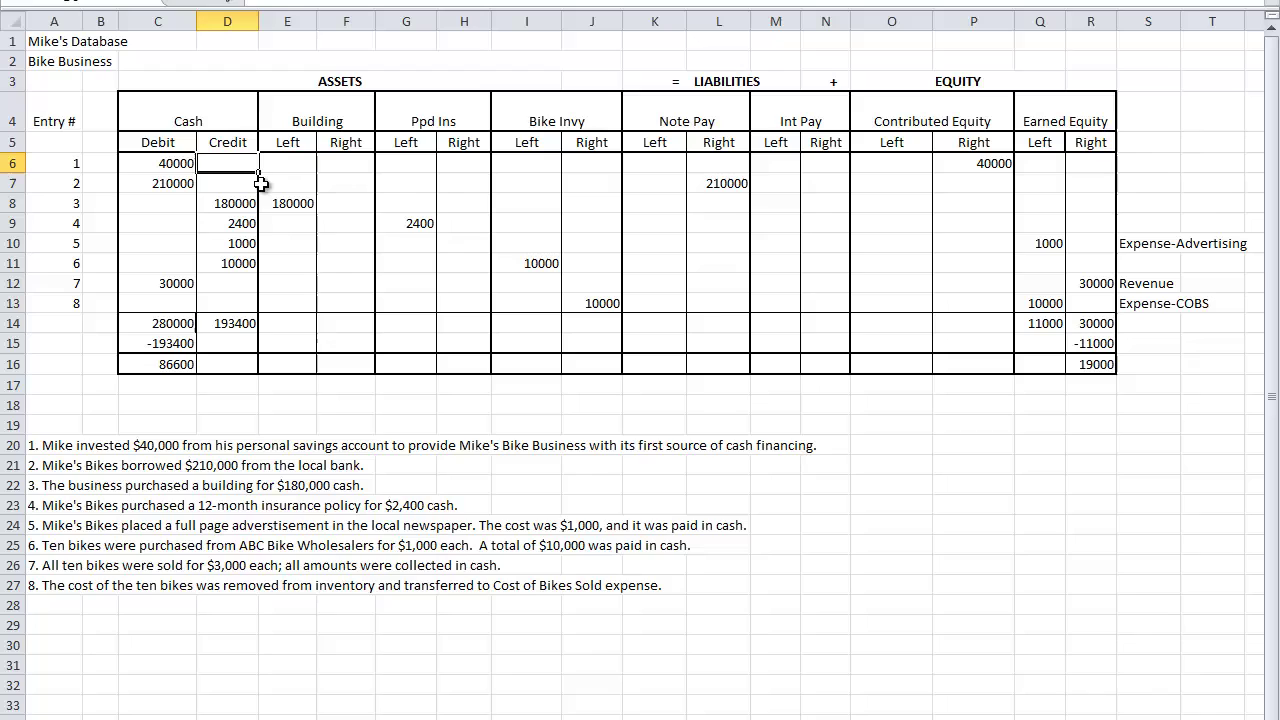
# Repeat the Debit/Credit headings across all accounts, select the table, then go to the journal
pyautogui.moveTo(152, 140); pyautogui.dragTo(1090, 150)
pyautogui.click(1038, 505)
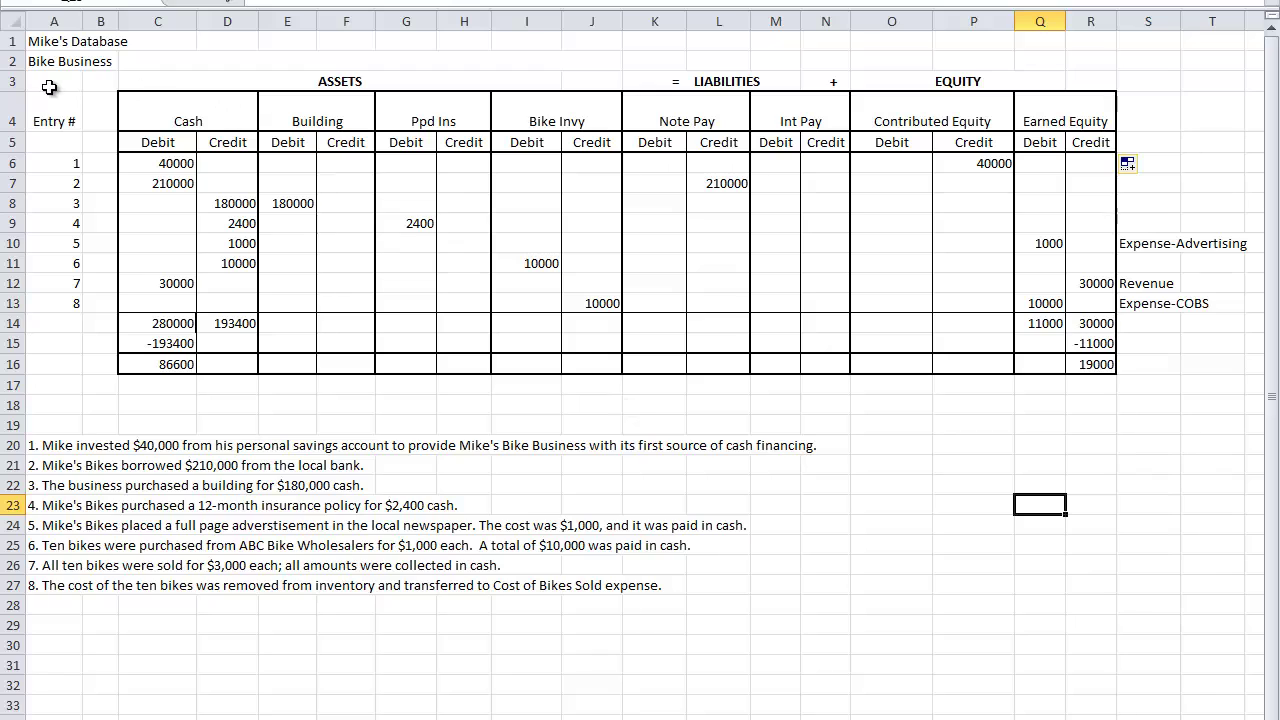
pyautogui.moveTo(48, 85); pyautogui.dragTo(1172, 384)
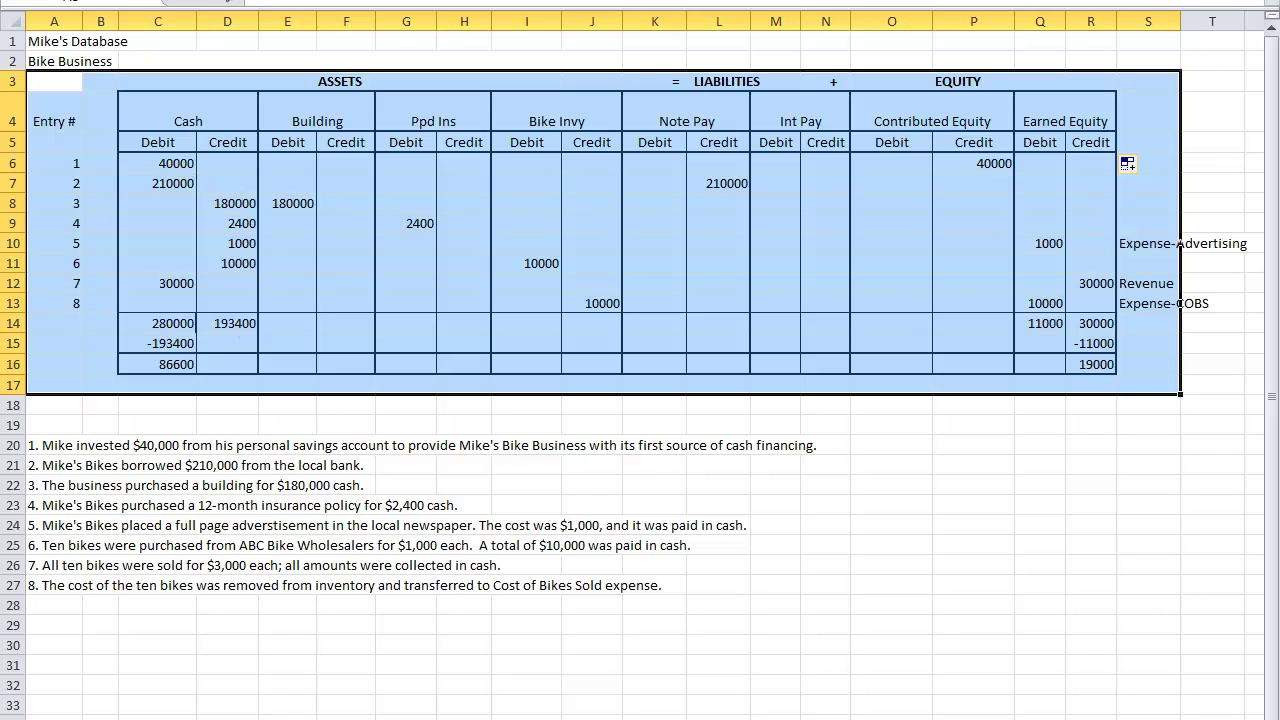
pyautogui.hotkey('ctrl', 'pagedown')
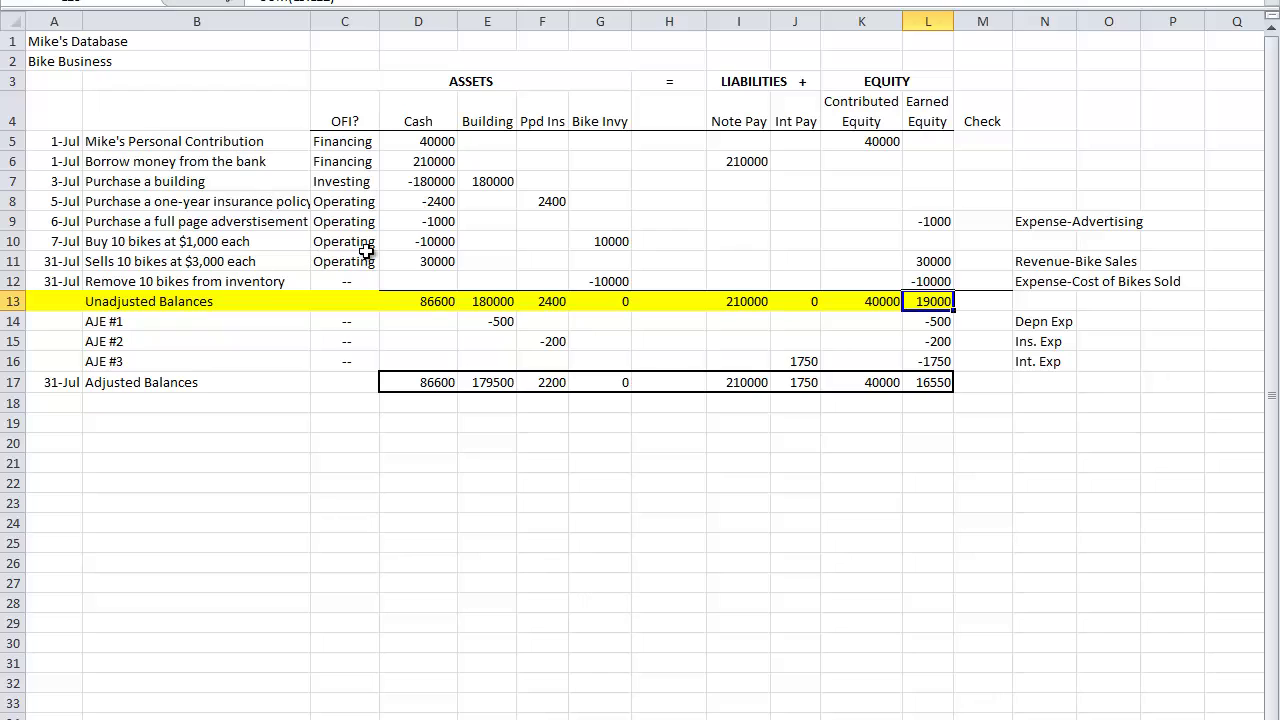
pyautogui.click(412, 142)
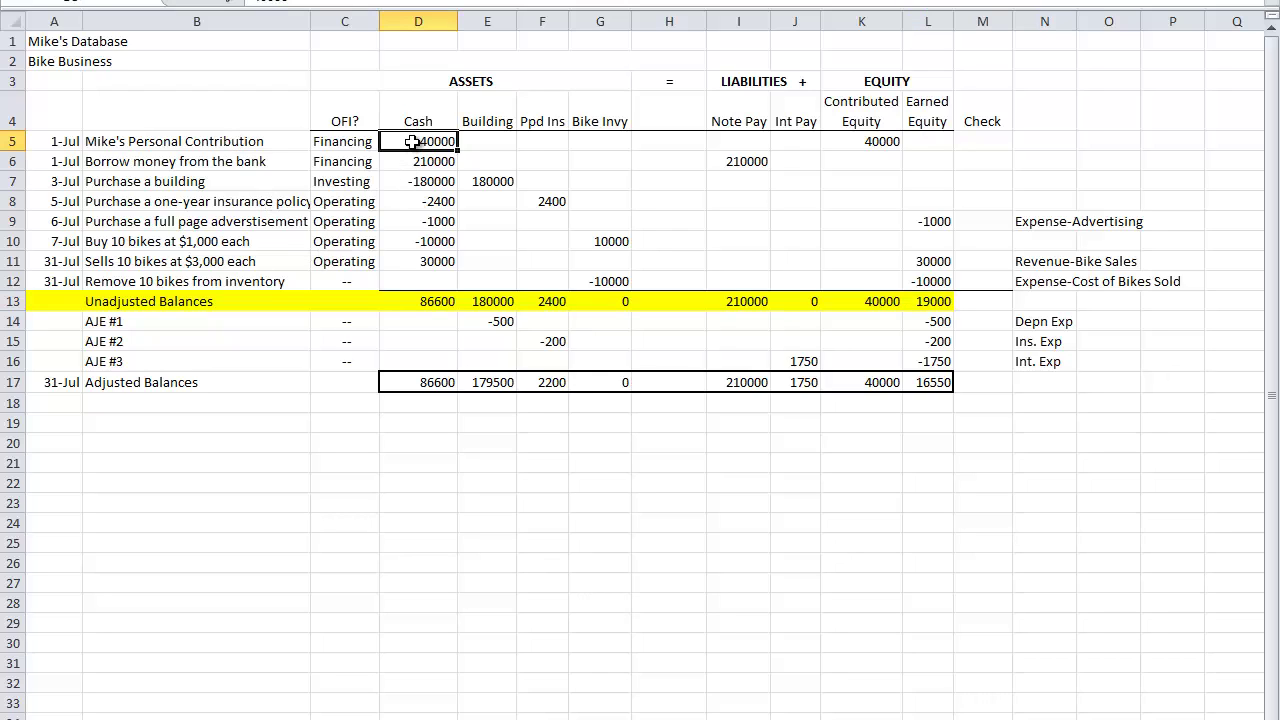
pyautogui.moveTo(412, 142); pyautogui.dragTo(419, 280)
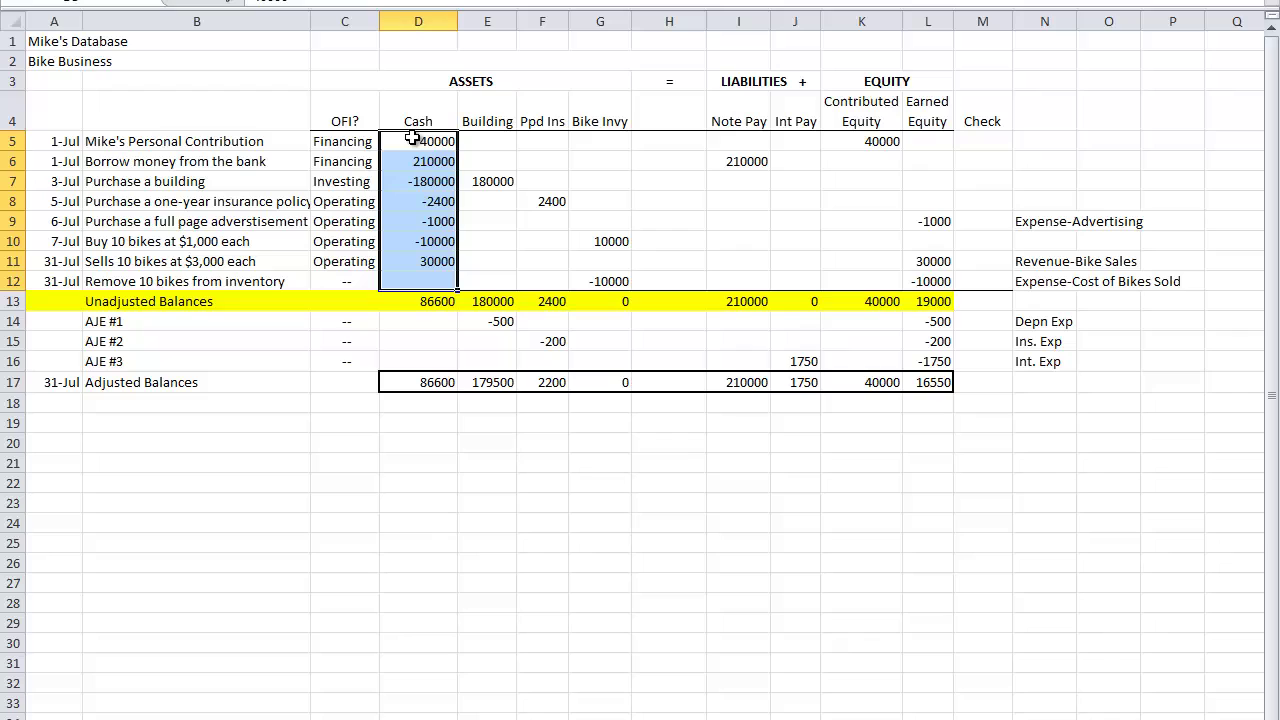
pyautogui.moveTo(409, 141); pyautogui.dragTo(415, 288)
pyautogui.moveTo(413, 141); pyautogui.dragTo(411, 160)
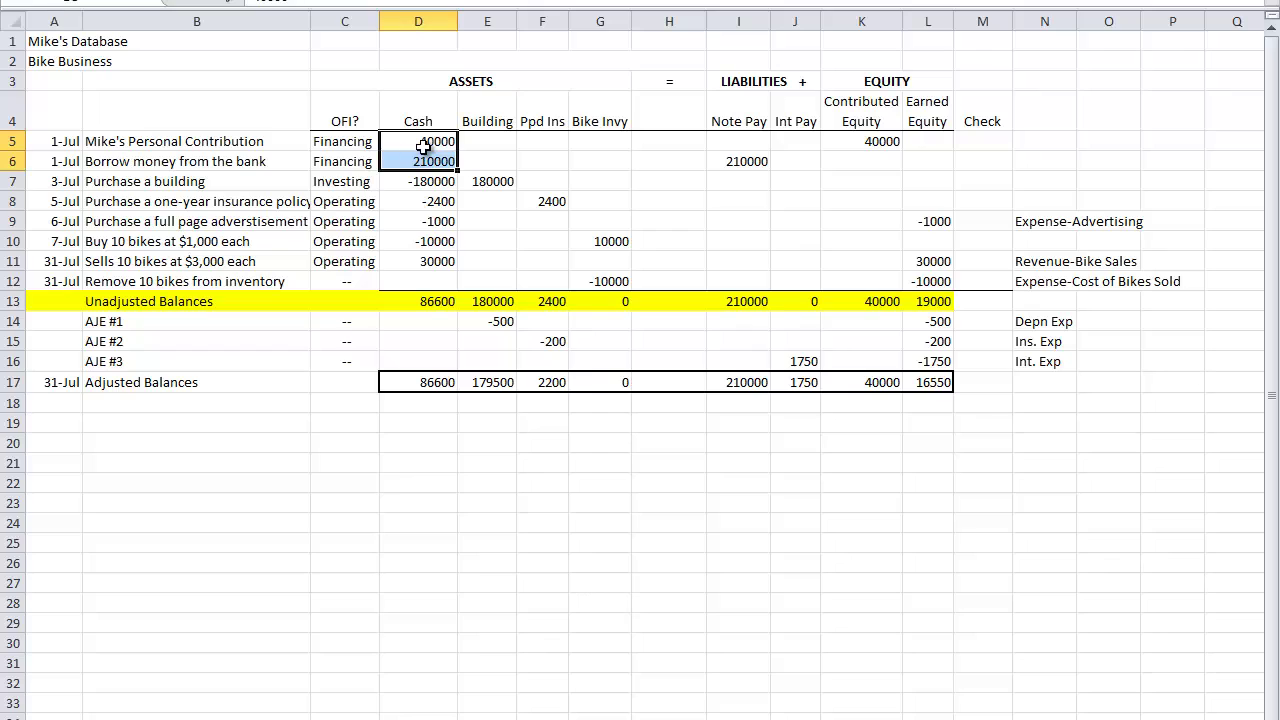
pyautogui.click(399, 182)
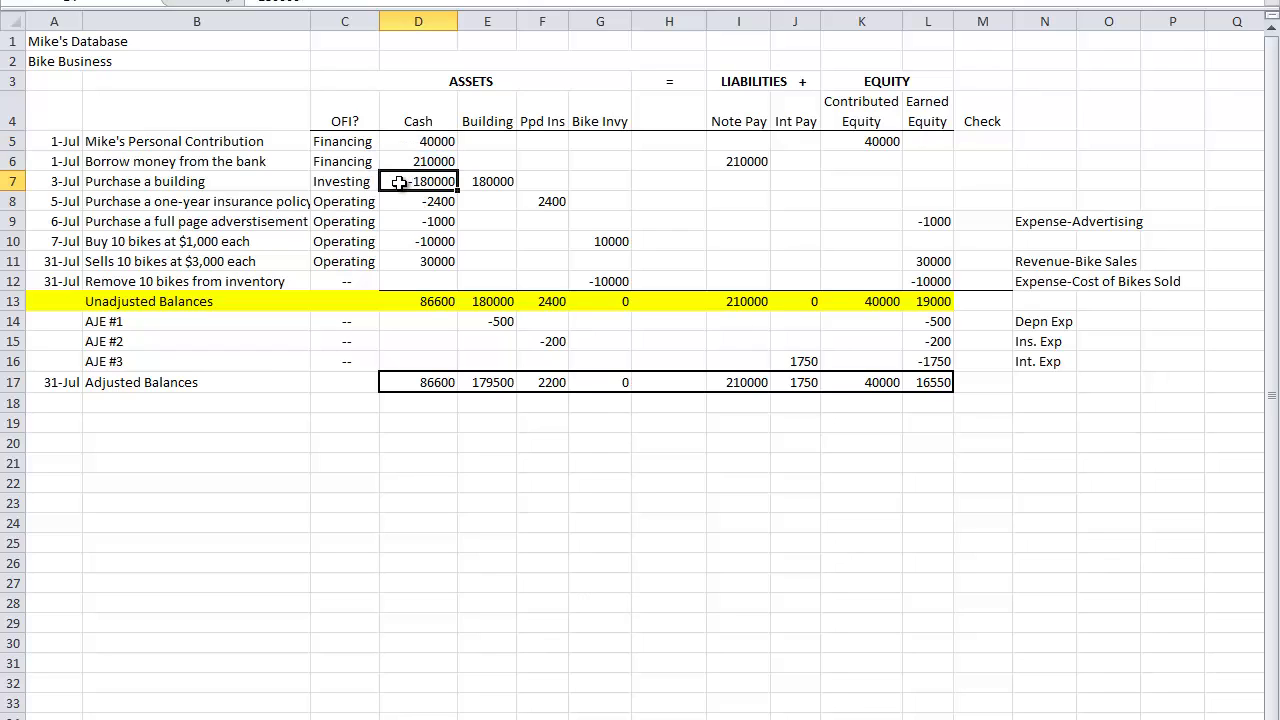
pyautogui.click(414, 300)
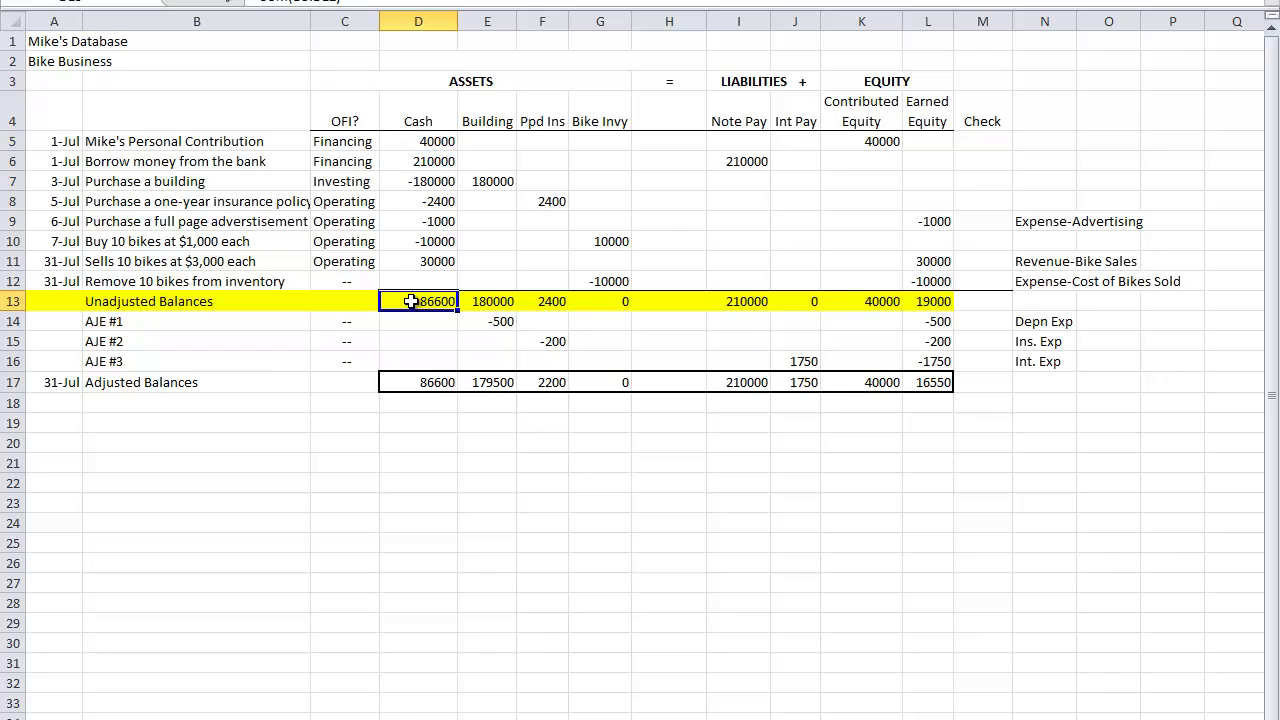
pyautogui.click(905, 305)
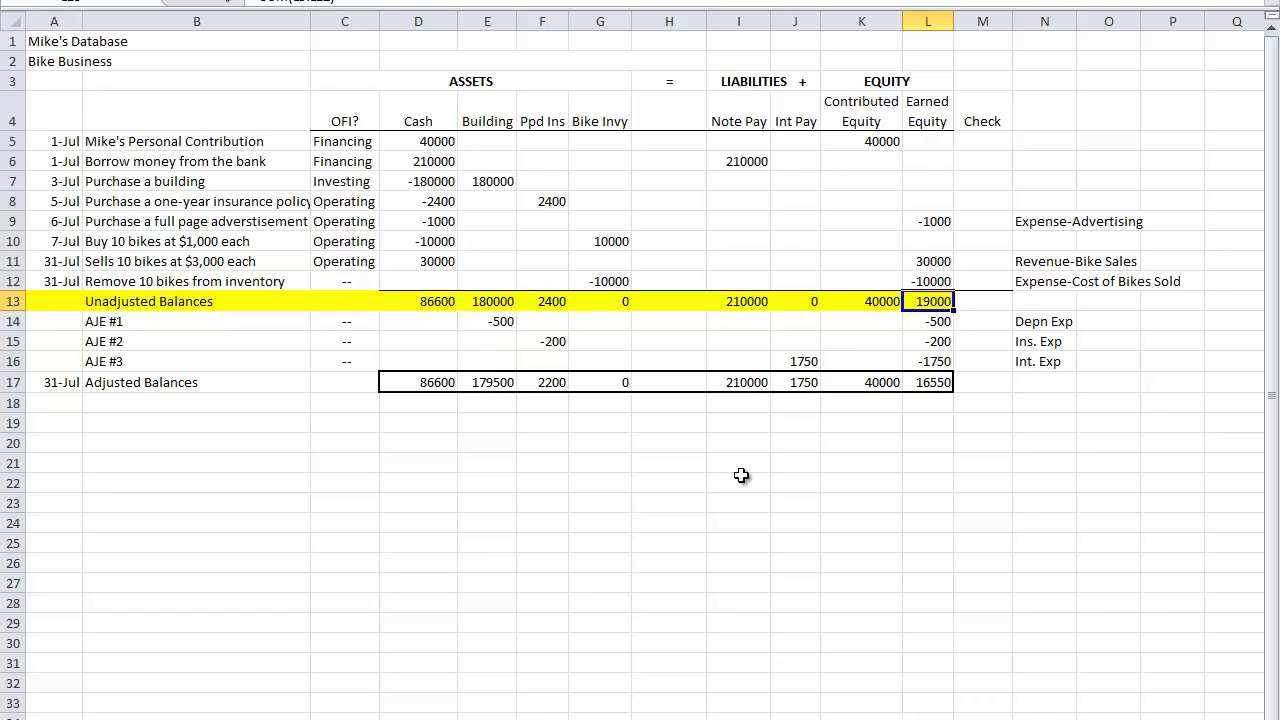
pyautogui.click(982, 119)
pyautogui.click(940, 108)
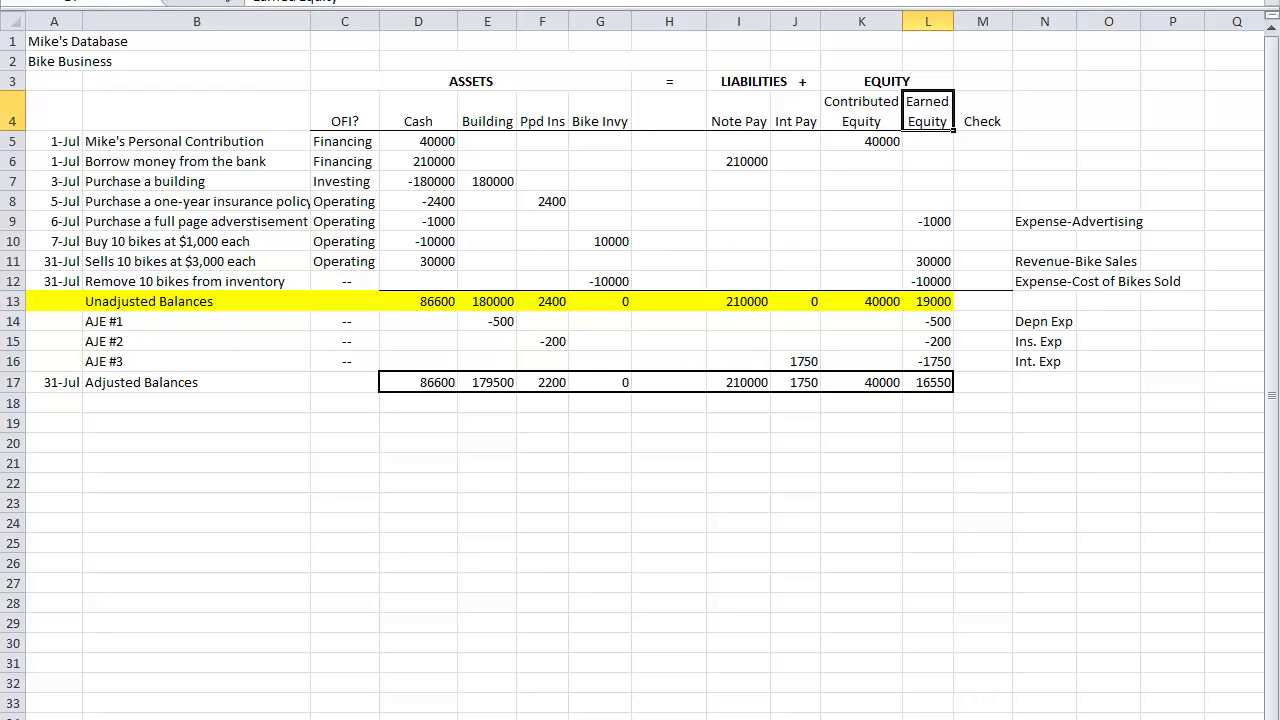
pyautogui.click(975, 118)
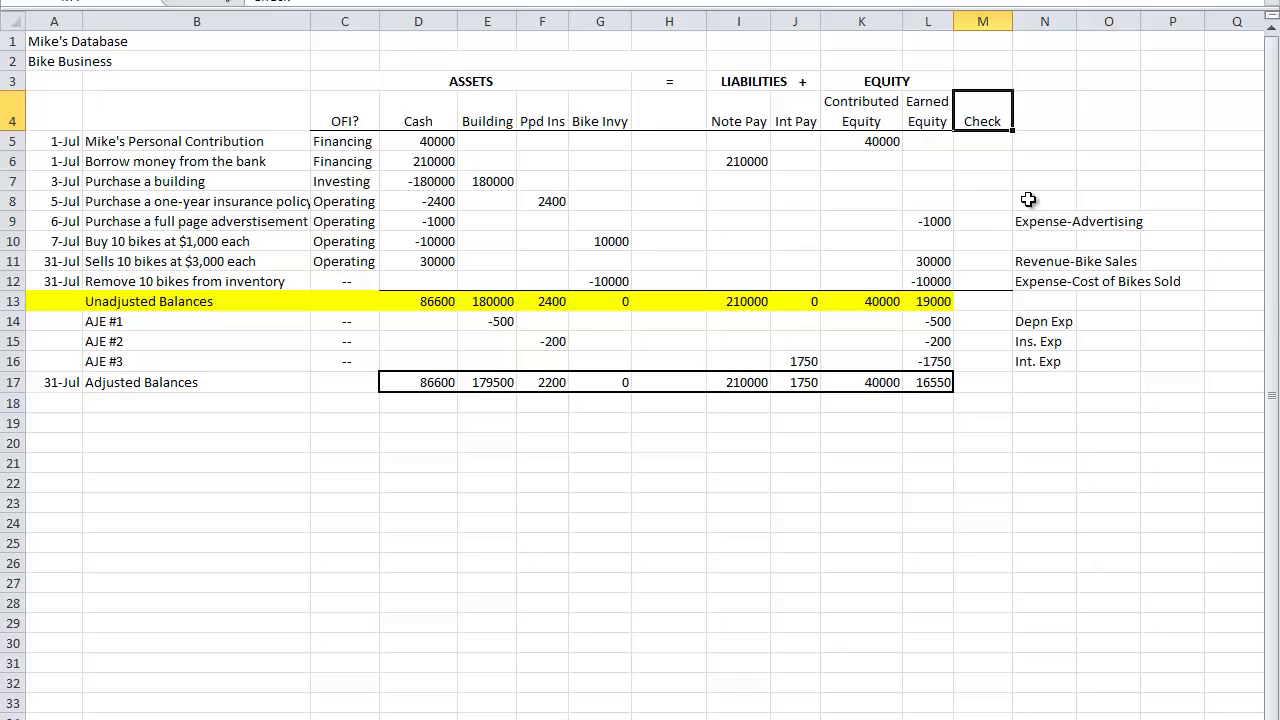
pyautogui.click(1025, 200)
pyautogui.click(921, 108)
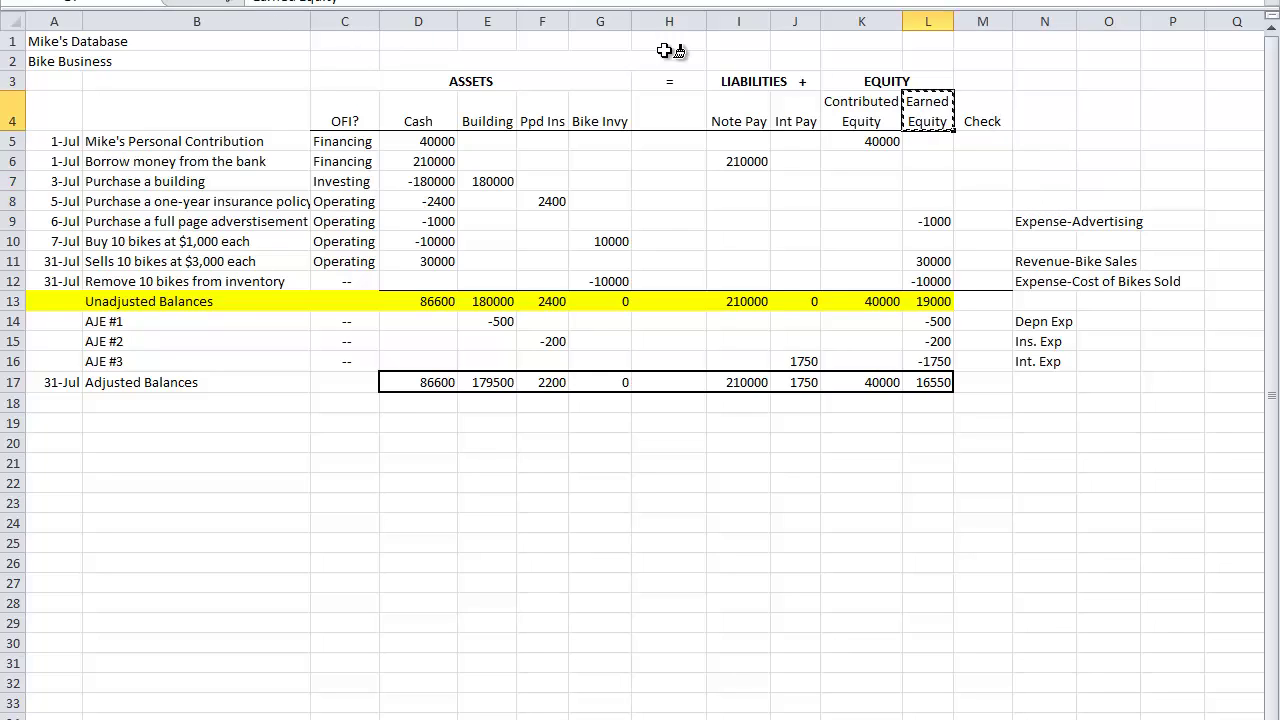
pyautogui.click(983, 117)
pyautogui.click(1019, 128)
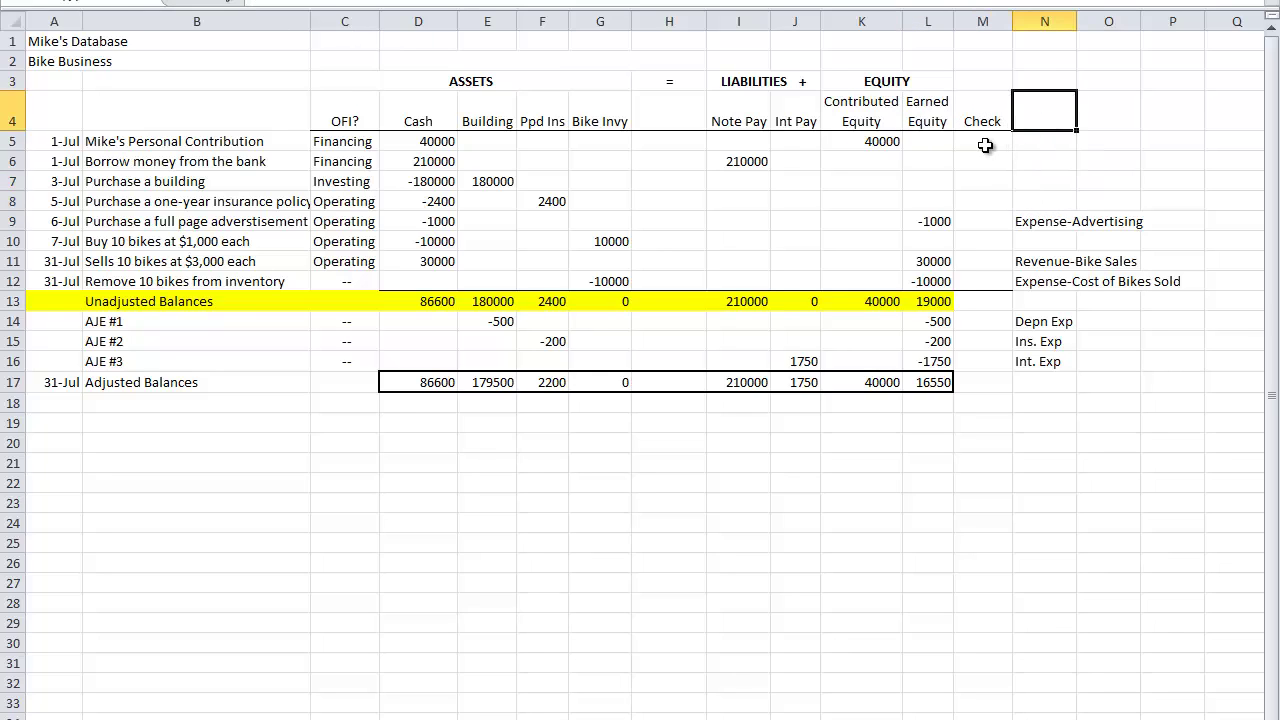
pyautogui.click(988, 148)
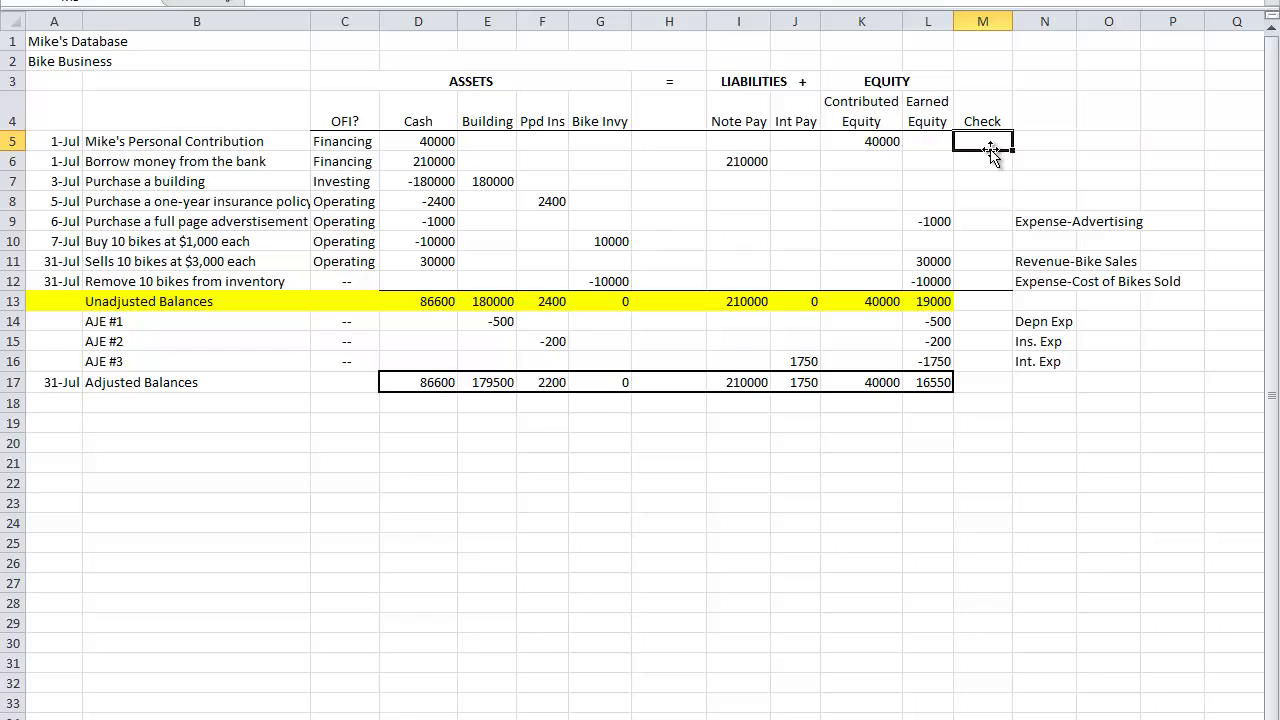
# Enter =sum(D5:G5)-sum(I5:L5) in M5 and fill it down to M13
pyautogui.write('=s')
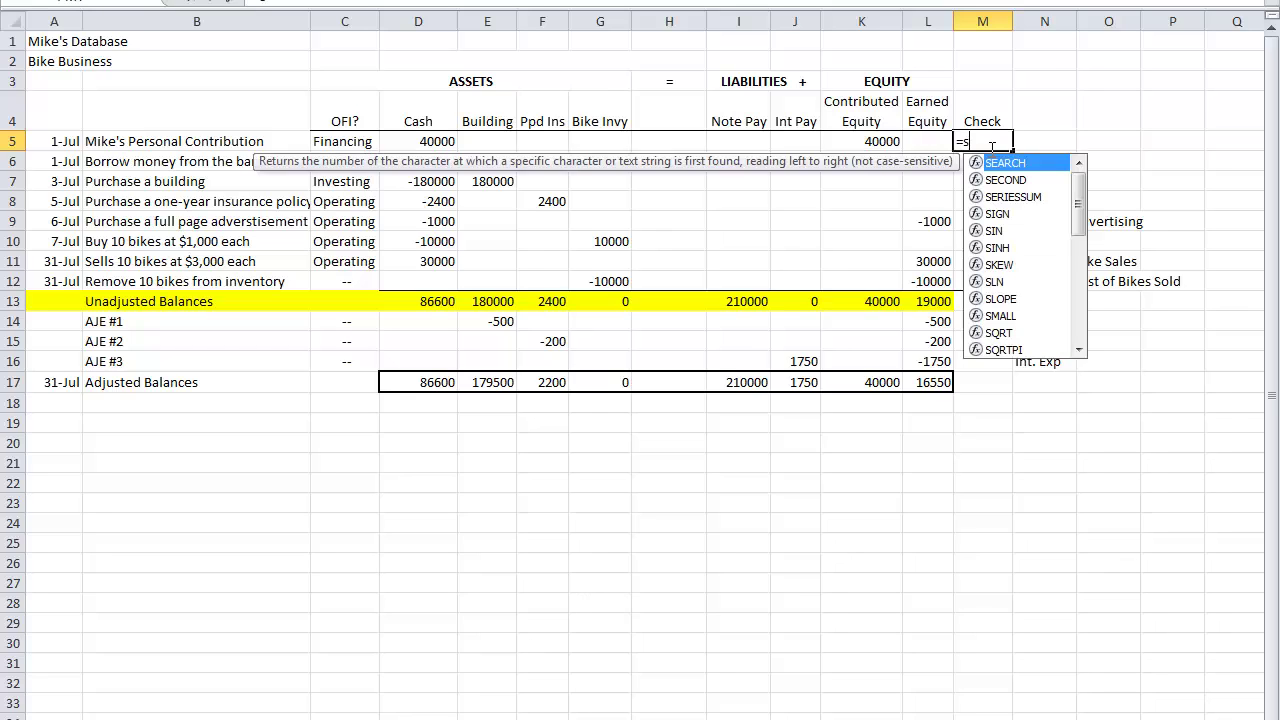
pyautogui.write('um(')
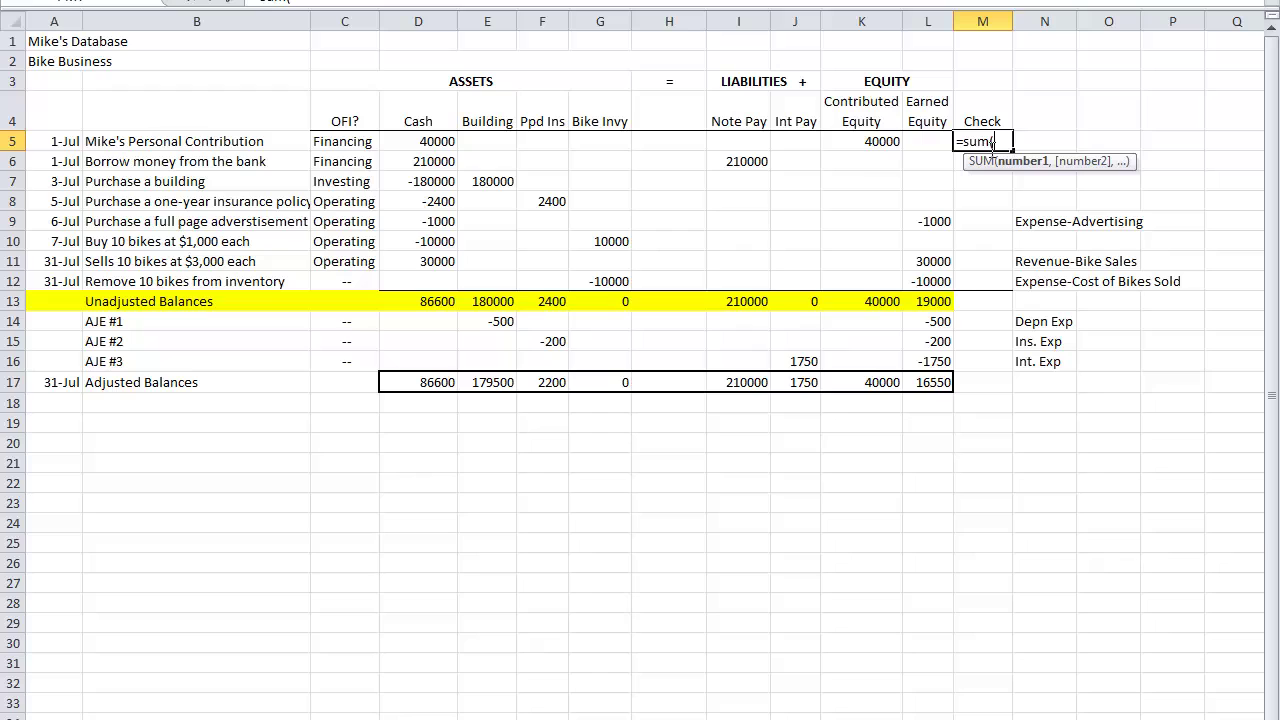
pyautogui.moveTo(407, 141); pyautogui.dragTo(622, 141)
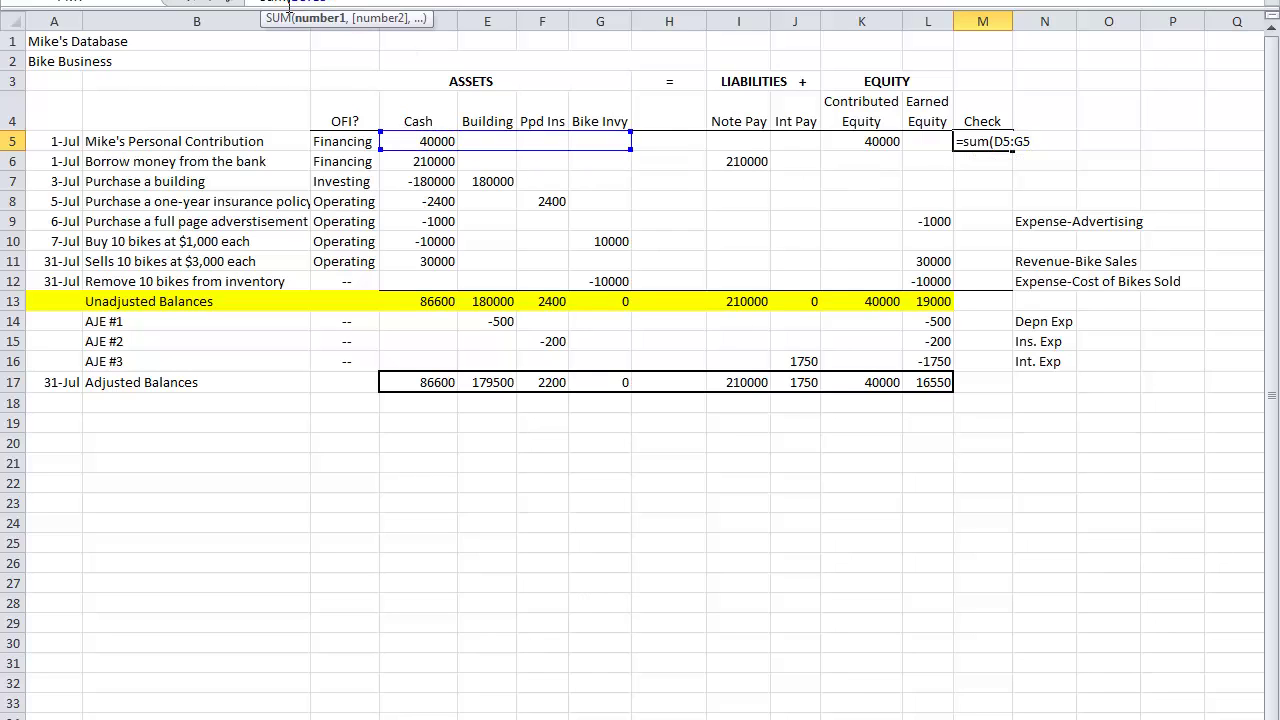
pyautogui.write(')-su')
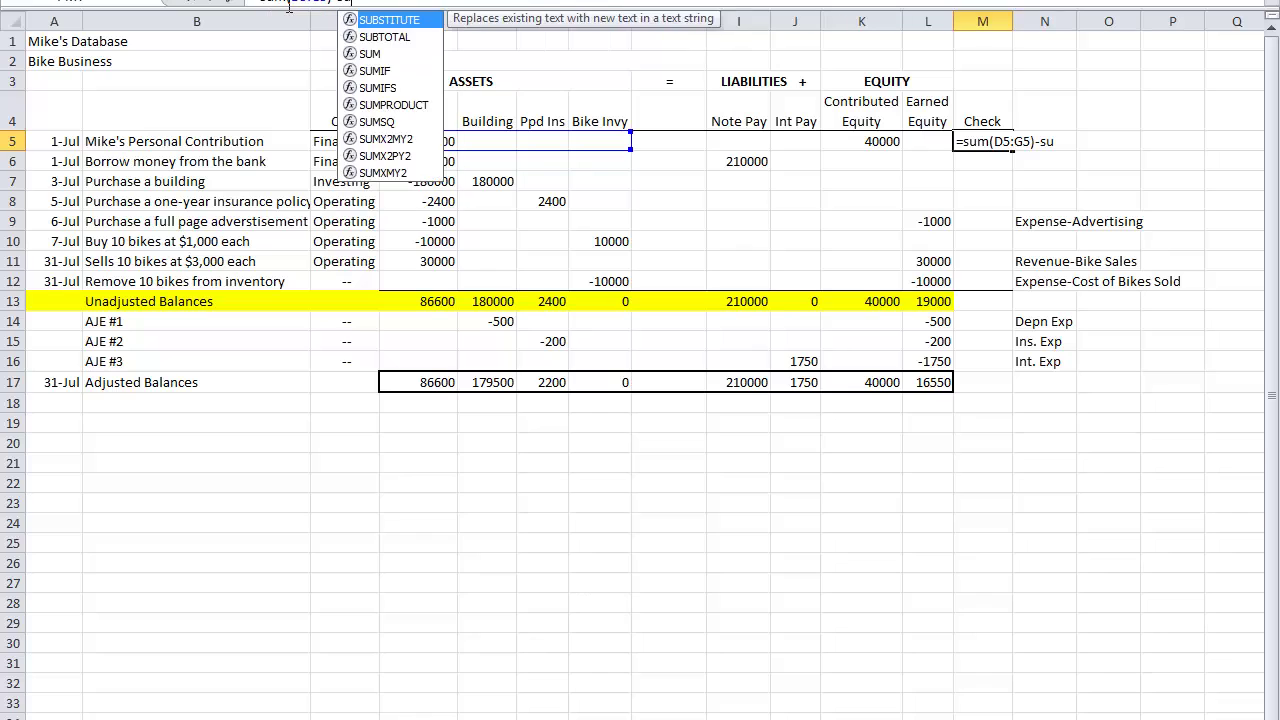
pyautogui.write('m(')
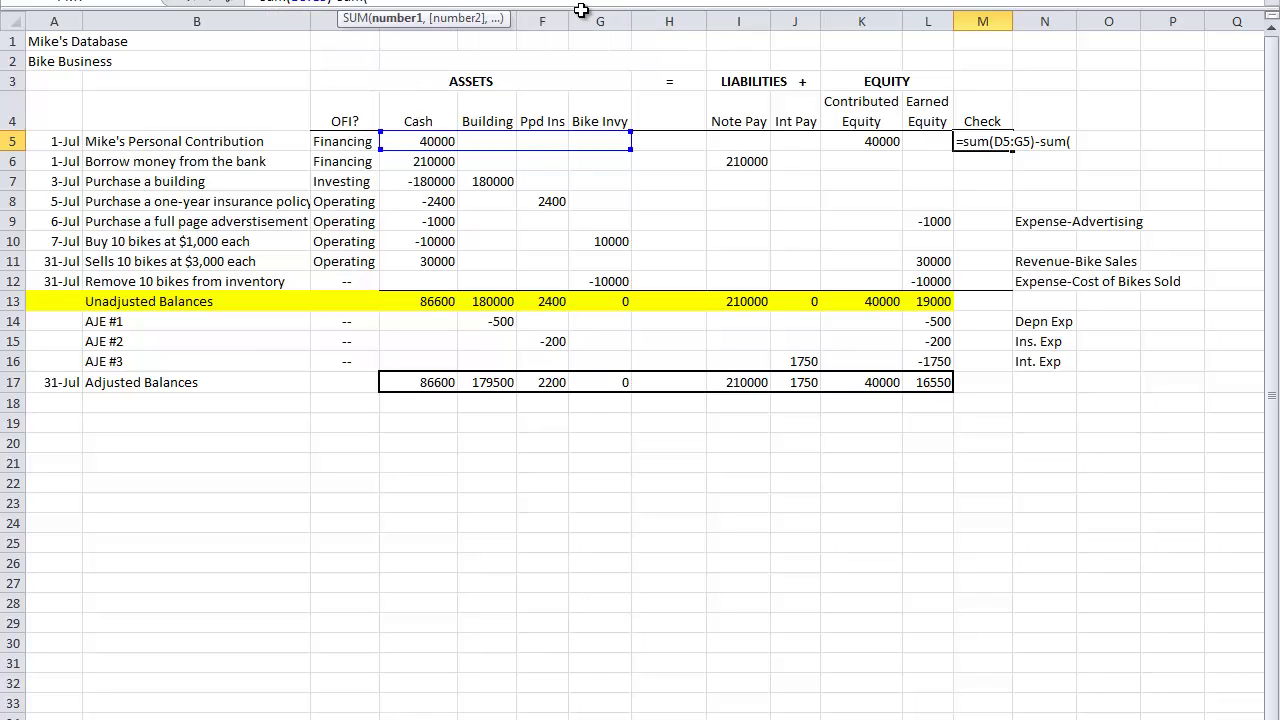
pyautogui.moveTo(748, 148); pyautogui.dragTo(930, 148)
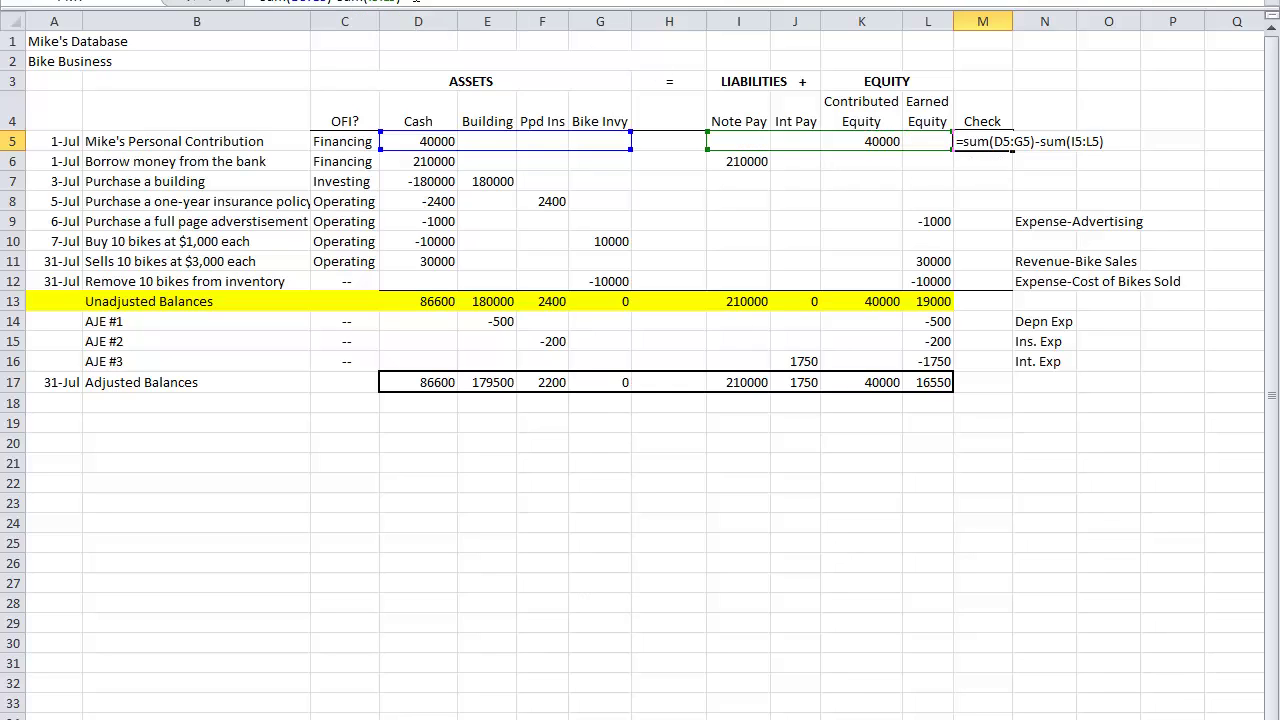
pyautogui.press('Return')
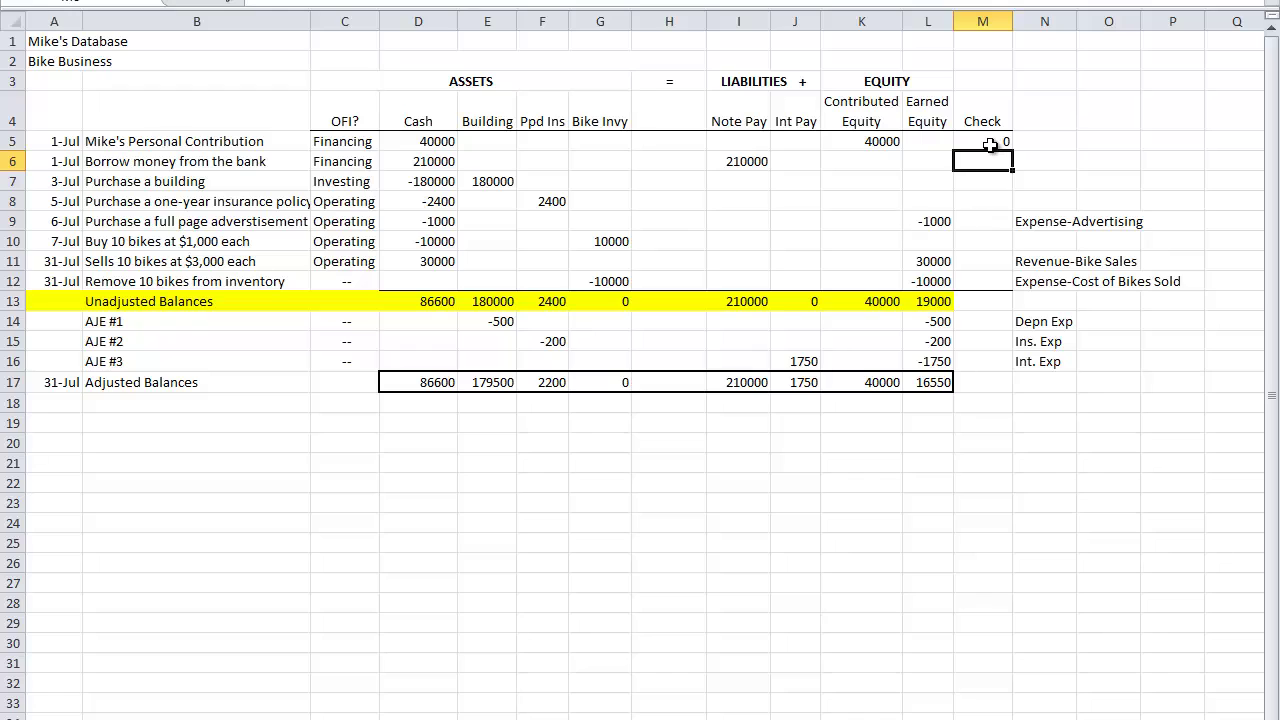
pyautogui.click(988, 142)
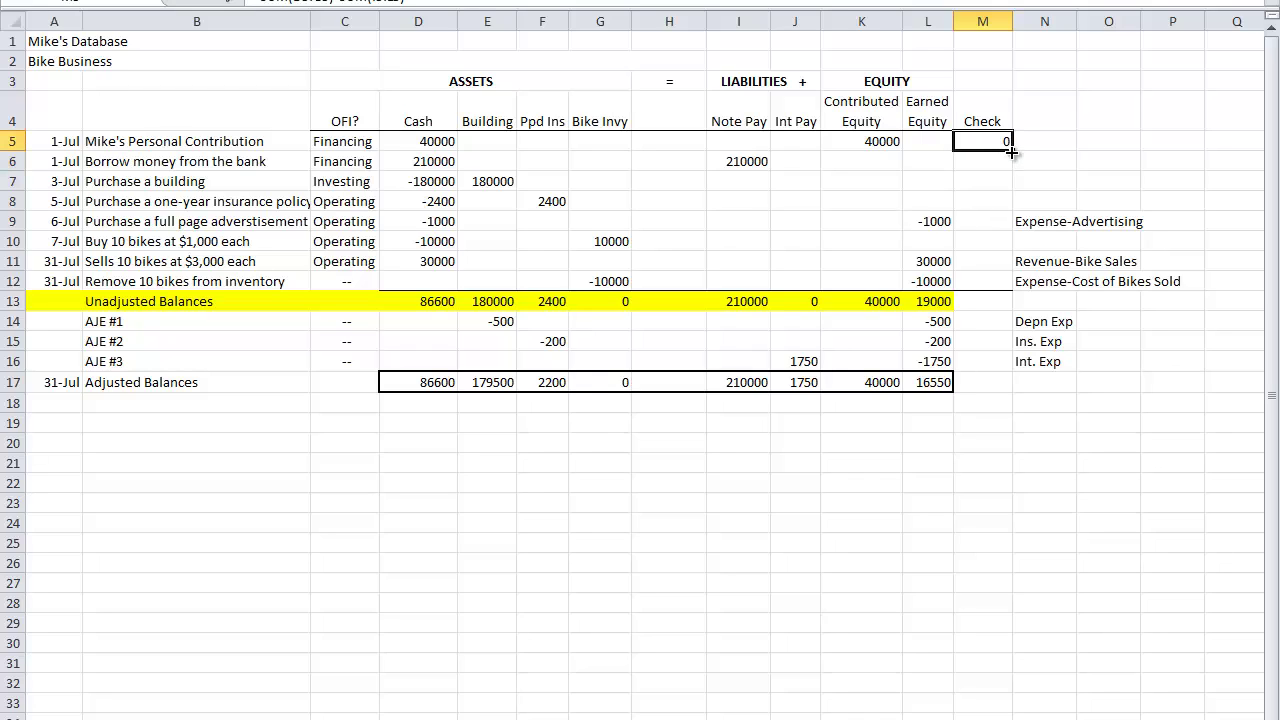
pyautogui.moveTo(1011, 150); pyautogui.dragTo(1008, 307)
pyautogui.click(1000, 303)
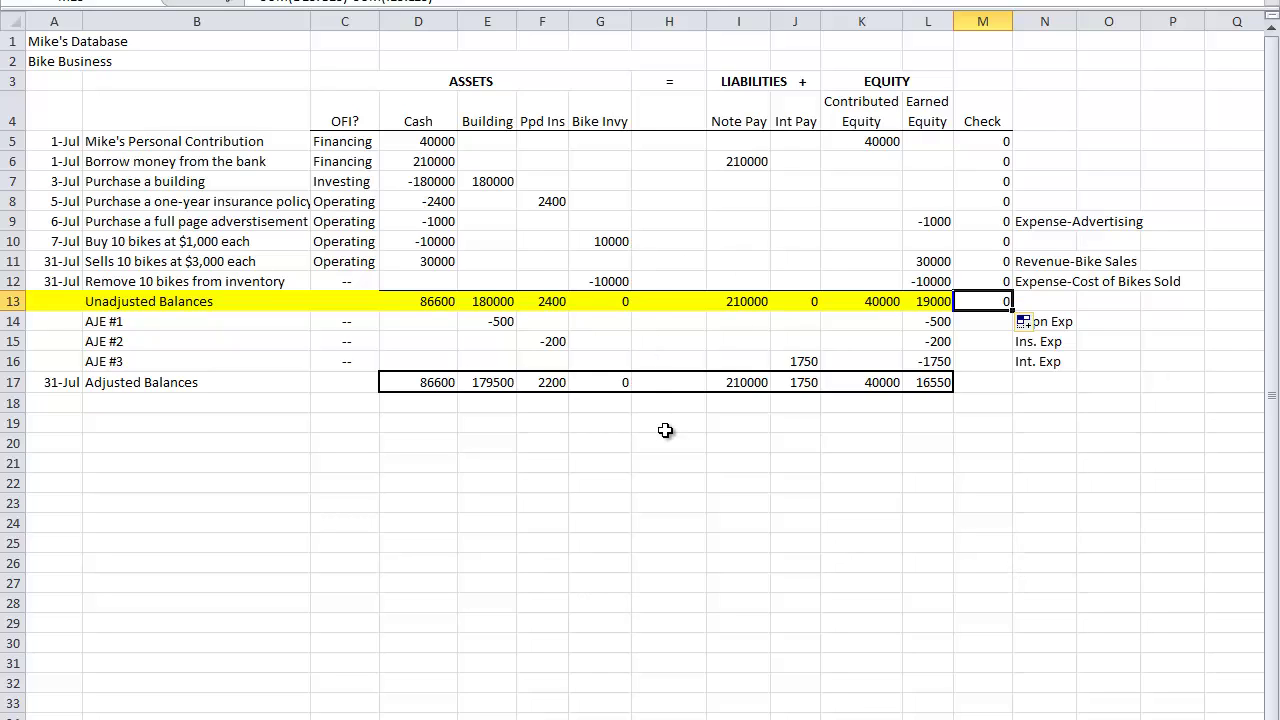
# Test the check by changing F8 to 240, producing -2160 in row 8
pyautogui.click(551, 201)
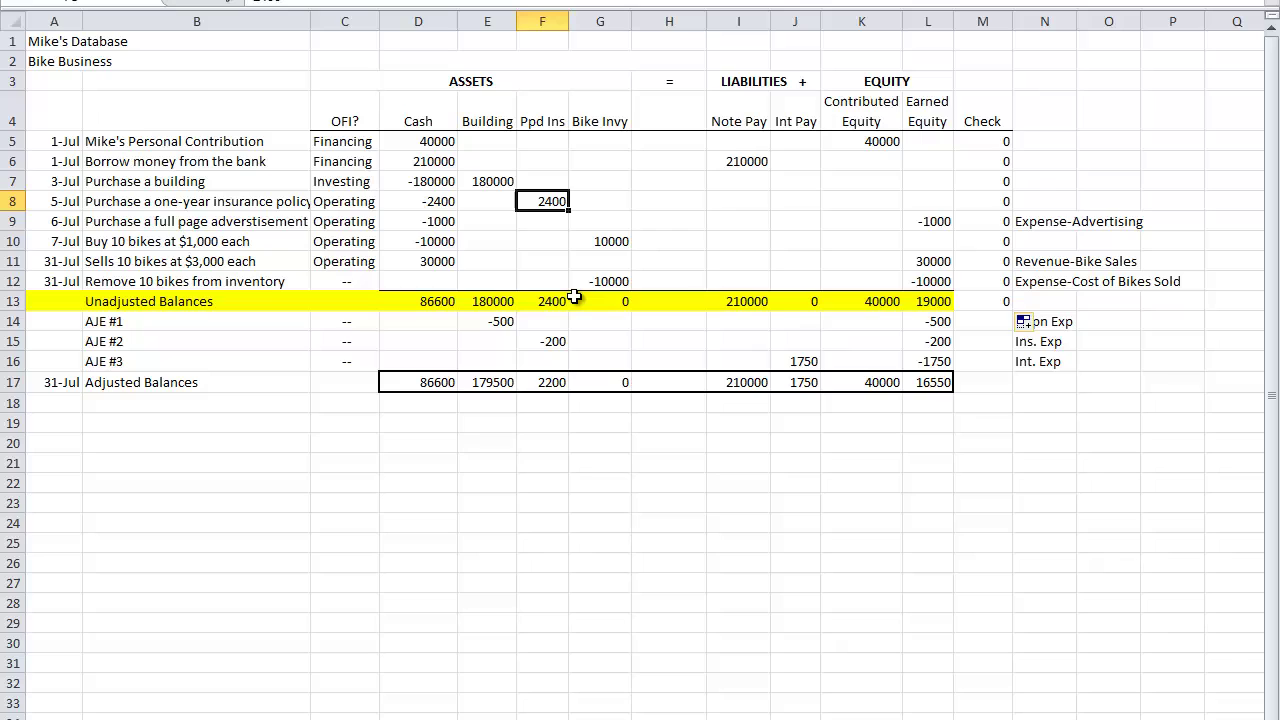
pyautogui.write('2')
pyautogui.press('Return')
pyautogui.click(1000, 205)
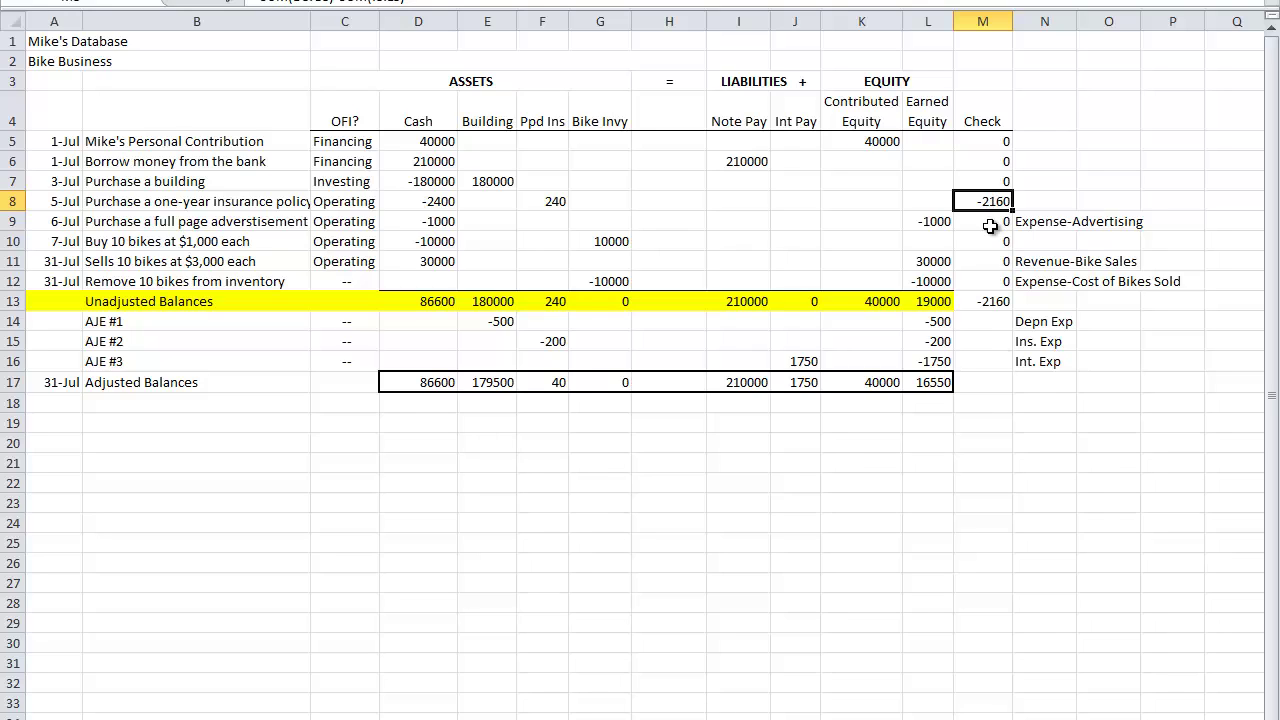
# Rename the Check column heading in M4 to Pacioli Check
pyautogui.click(979, 108)
pyautogui.click(300, 1)
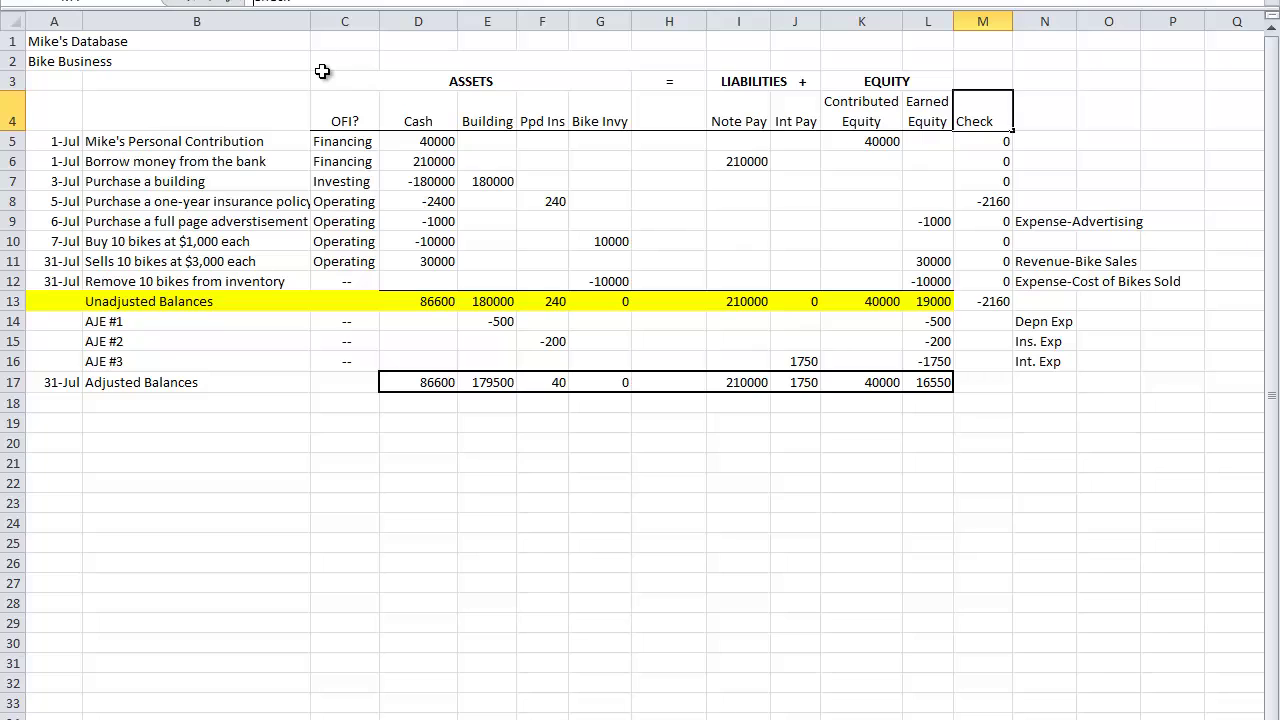
pyautogui.write('Pacioli')
pyautogui.press('Return')
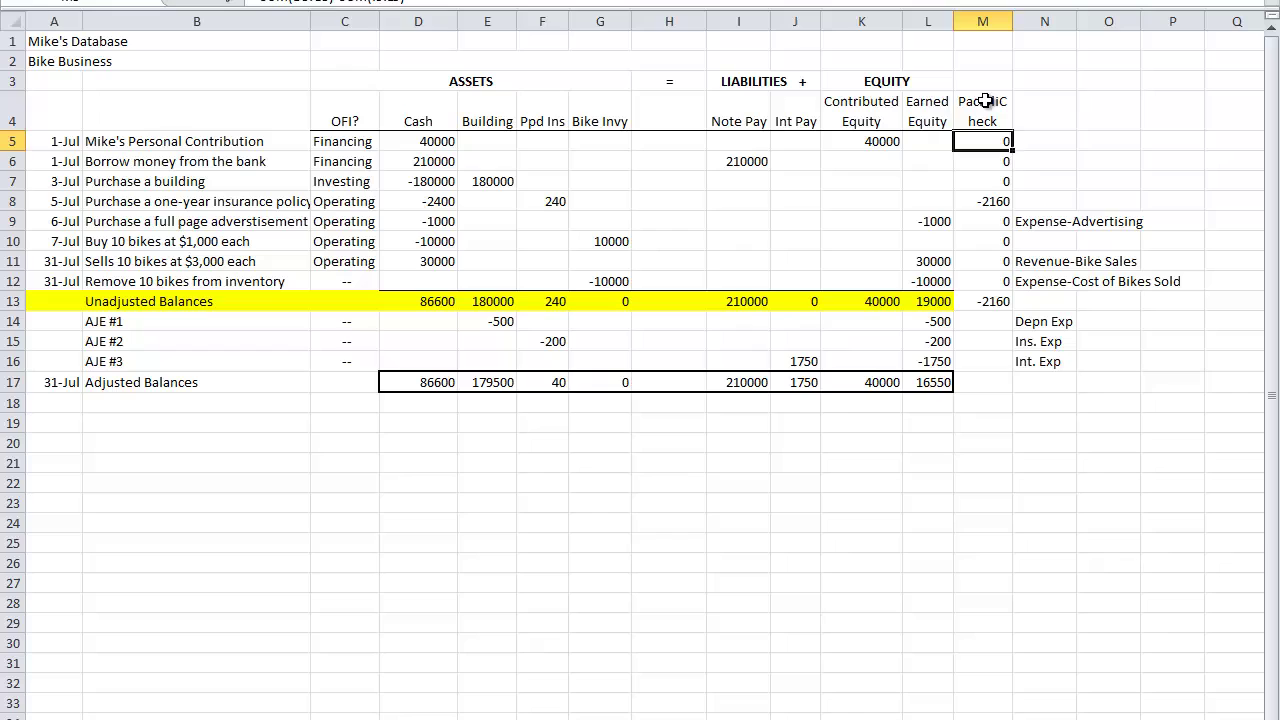
pyautogui.moveTo(986, 106); pyautogui.dragTo(927, 110)
pyautogui.click(296, 4)
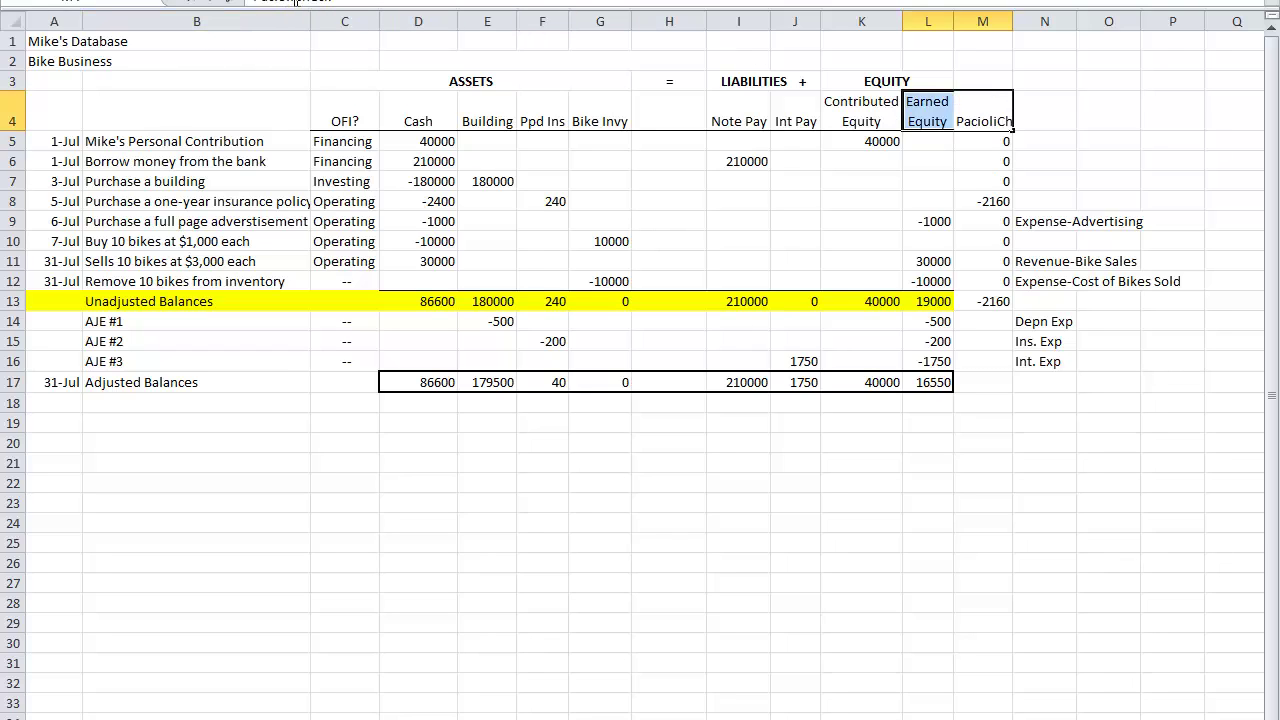
pyautogui.press('Return')
pyautogui.click(958, 484)
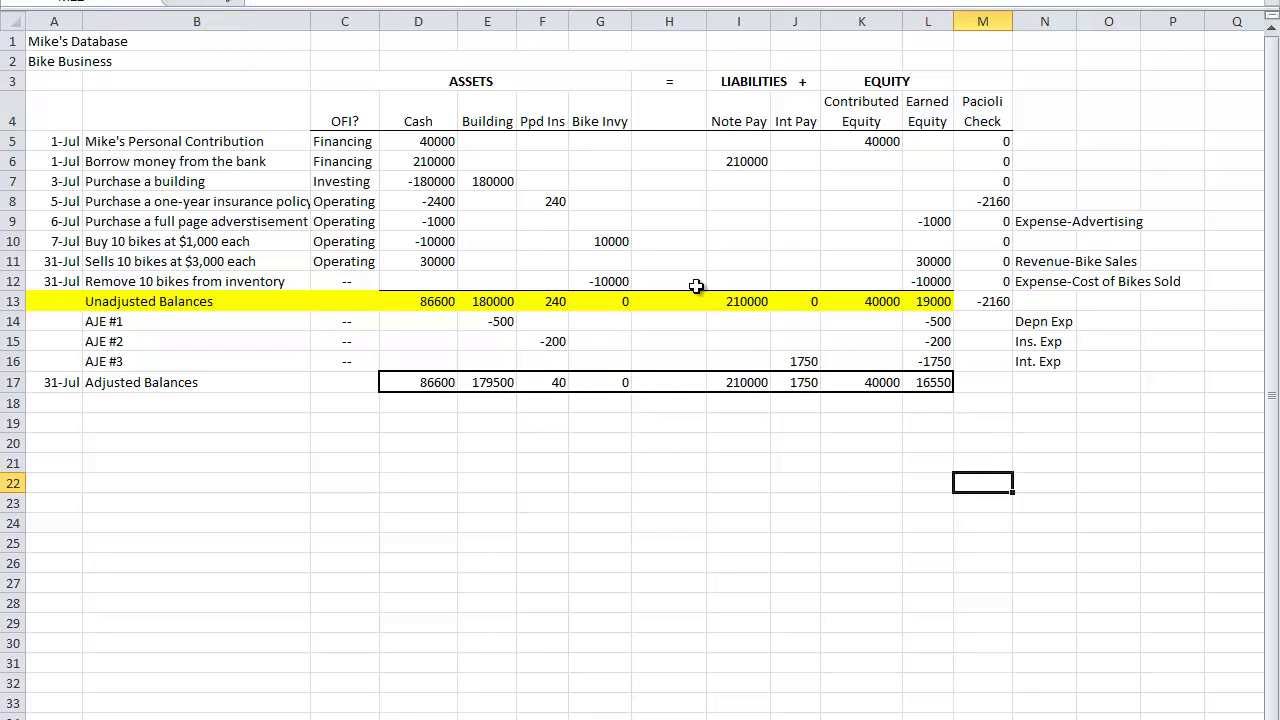
# Restore F8 to 2400 and confirm the Unadjusted Balances check shows 0
pyautogui.click(530, 204)
pyautogui.write('2')
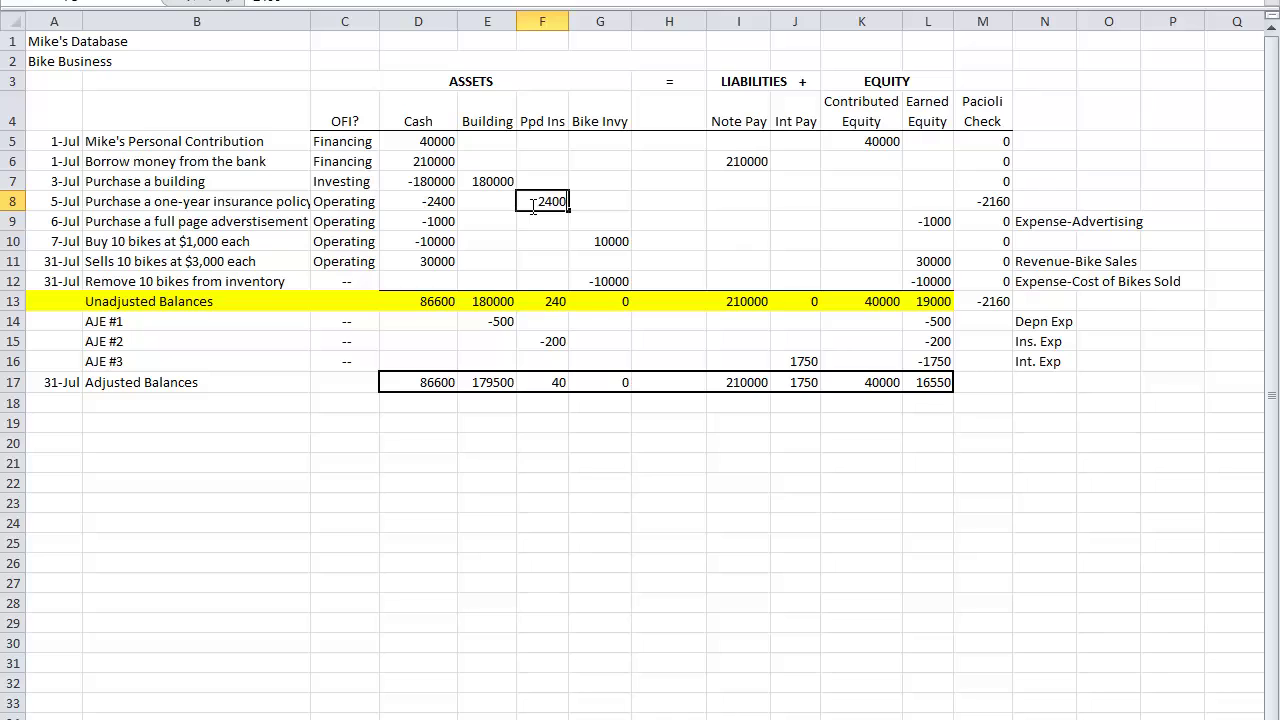
pyautogui.press('Return')
pyautogui.click(978, 302)
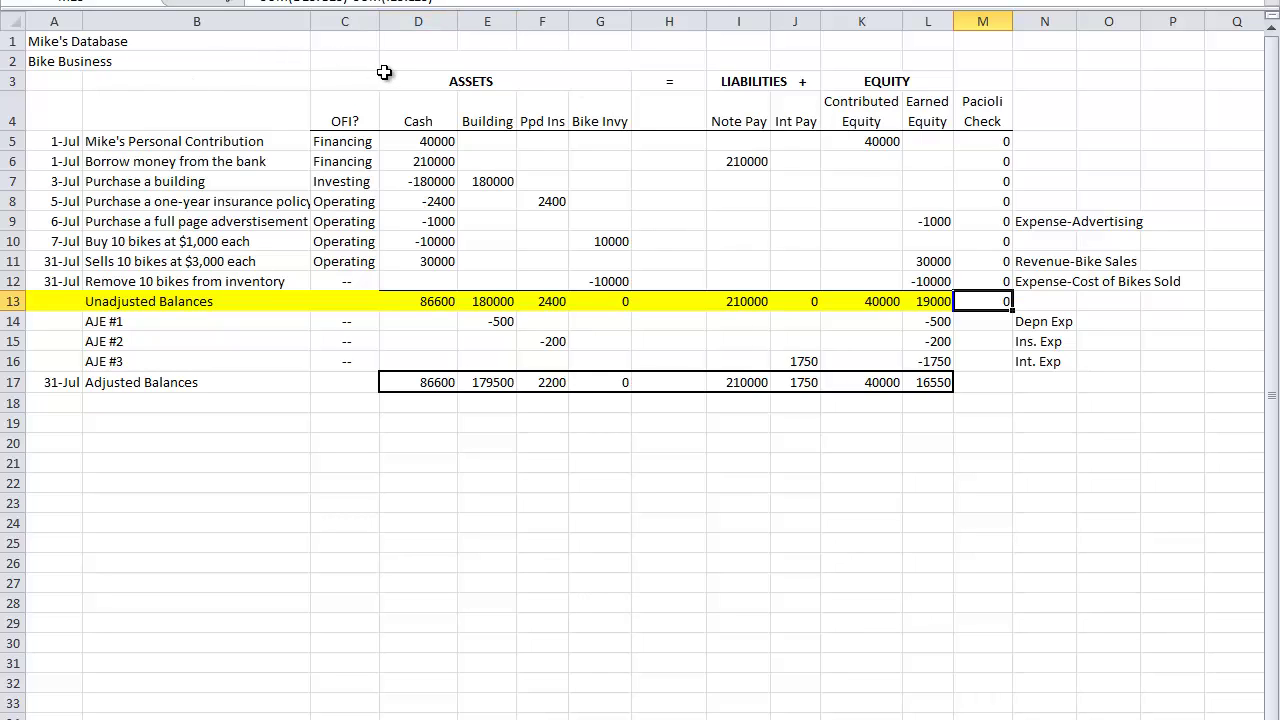
# Select the ASSETS heading, then the LIABILITIES and EQUITY headings
pyautogui.click(145, 80)
pyautogui.click(359, 78)
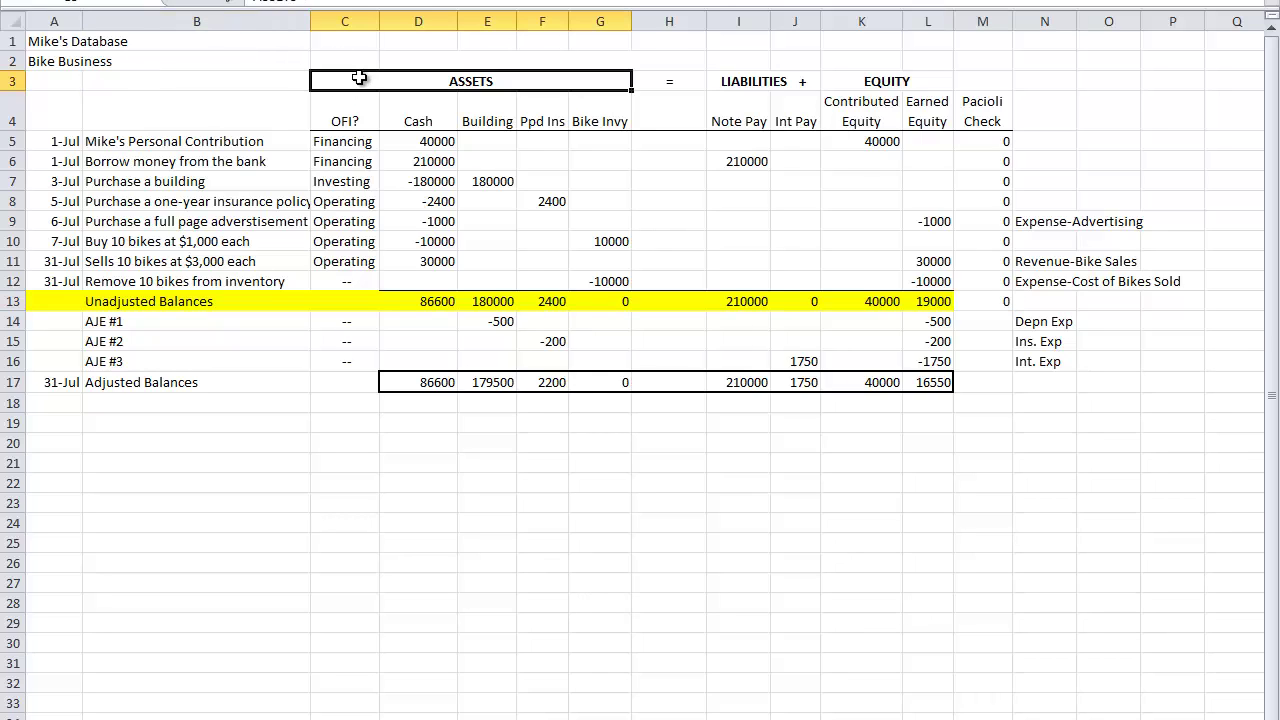
pyautogui.moveTo(720, 78); pyautogui.dragTo(928, 82)
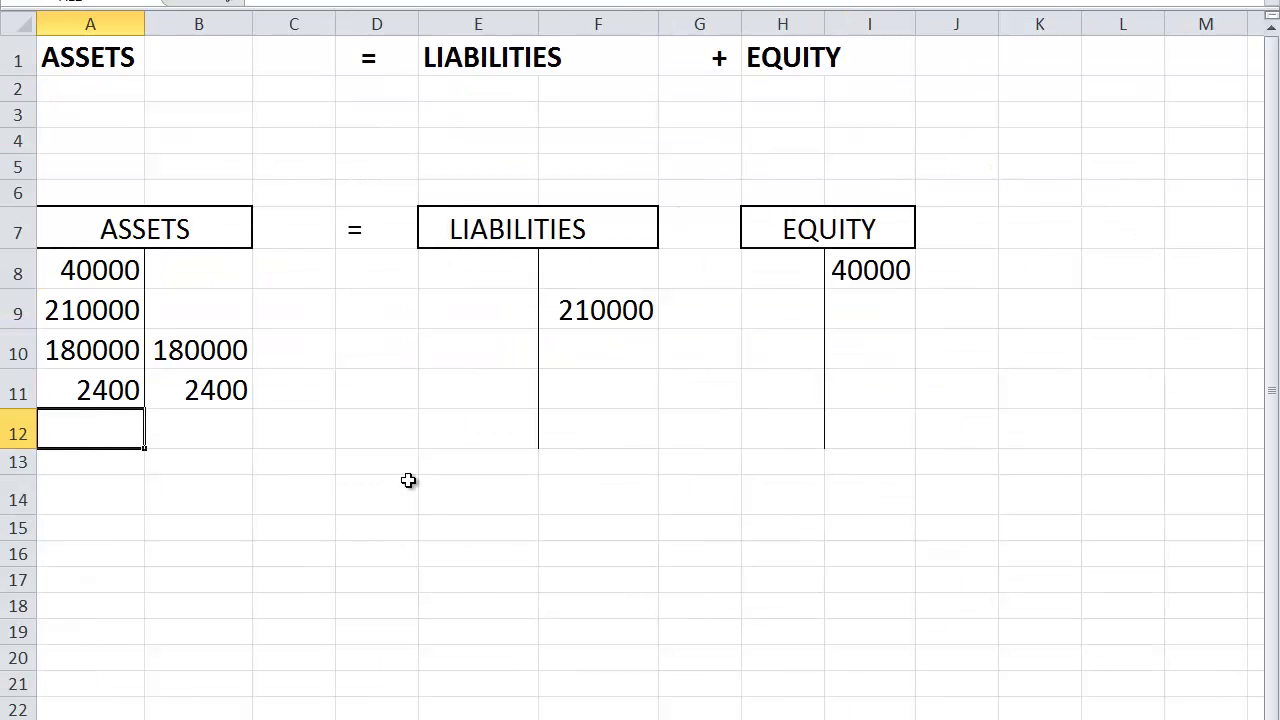
# Enter 40000 in A2 under ASSETS and in H2 under EQUITY
pyautogui.click(410, 482)
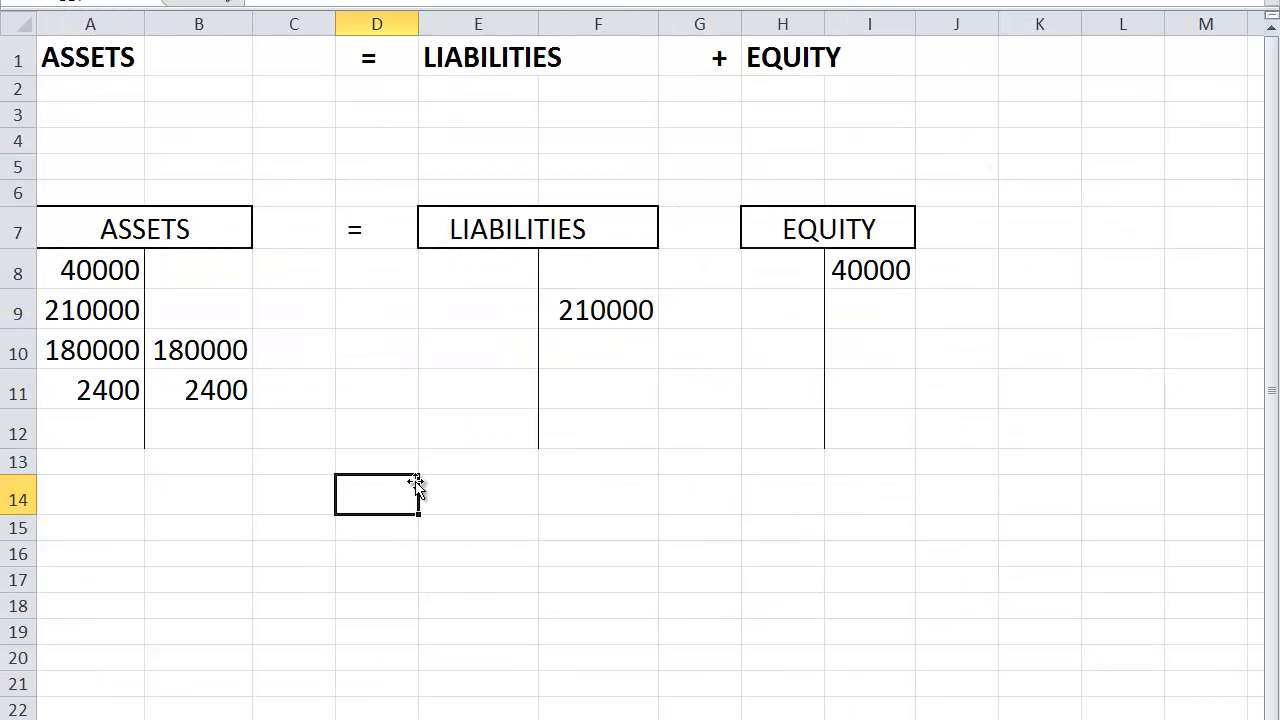
pyautogui.click(85, 102)
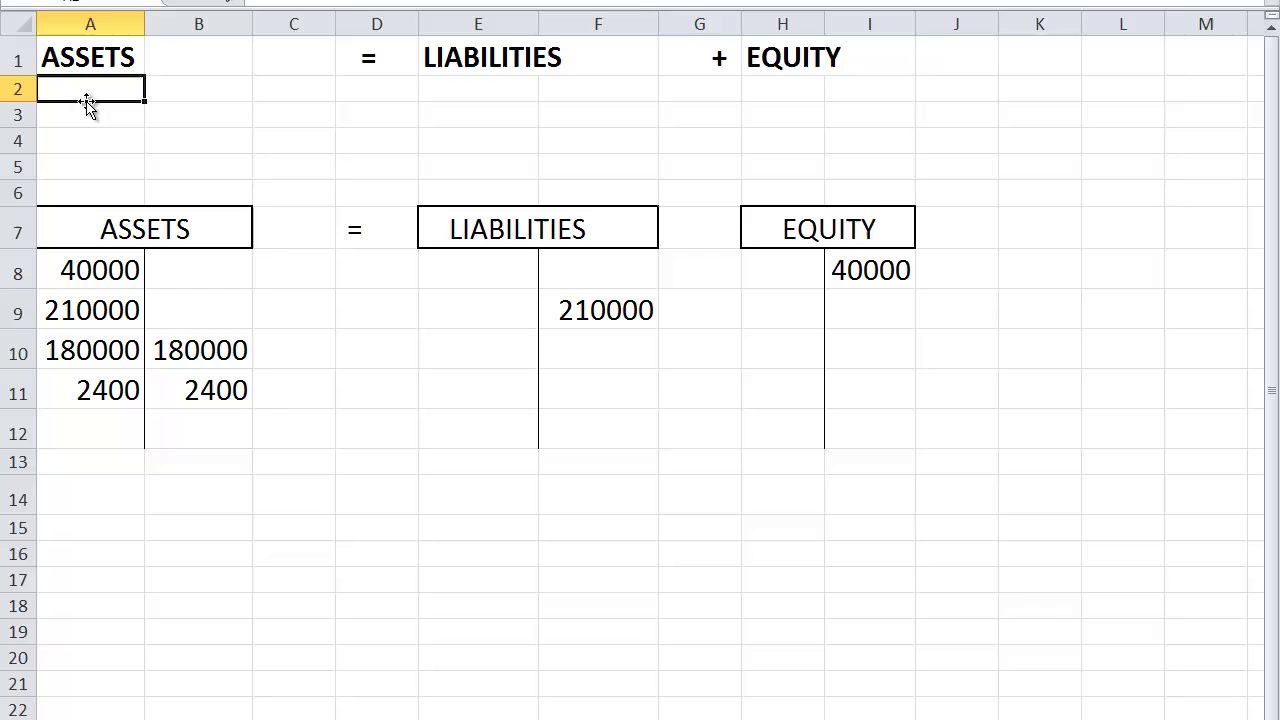
pyautogui.write('40000')
pyautogui.click(238, 168)
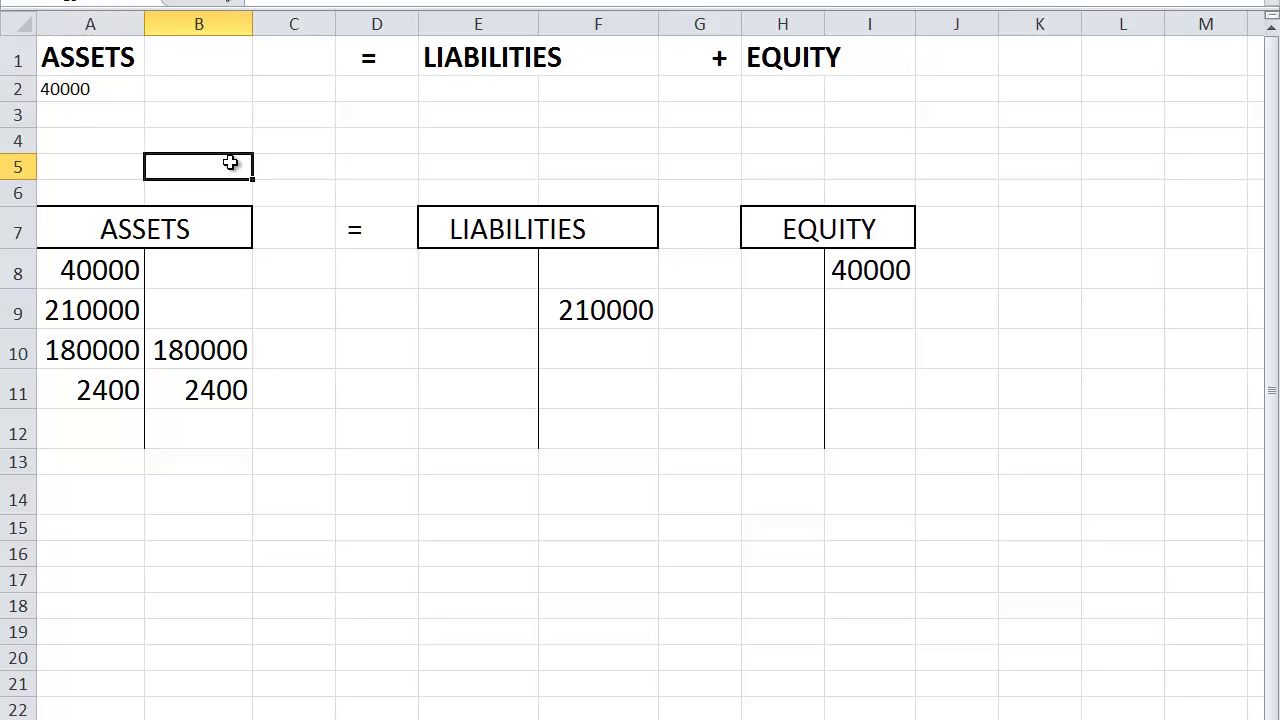
pyautogui.click(758, 94)
pyautogui.write('40000')
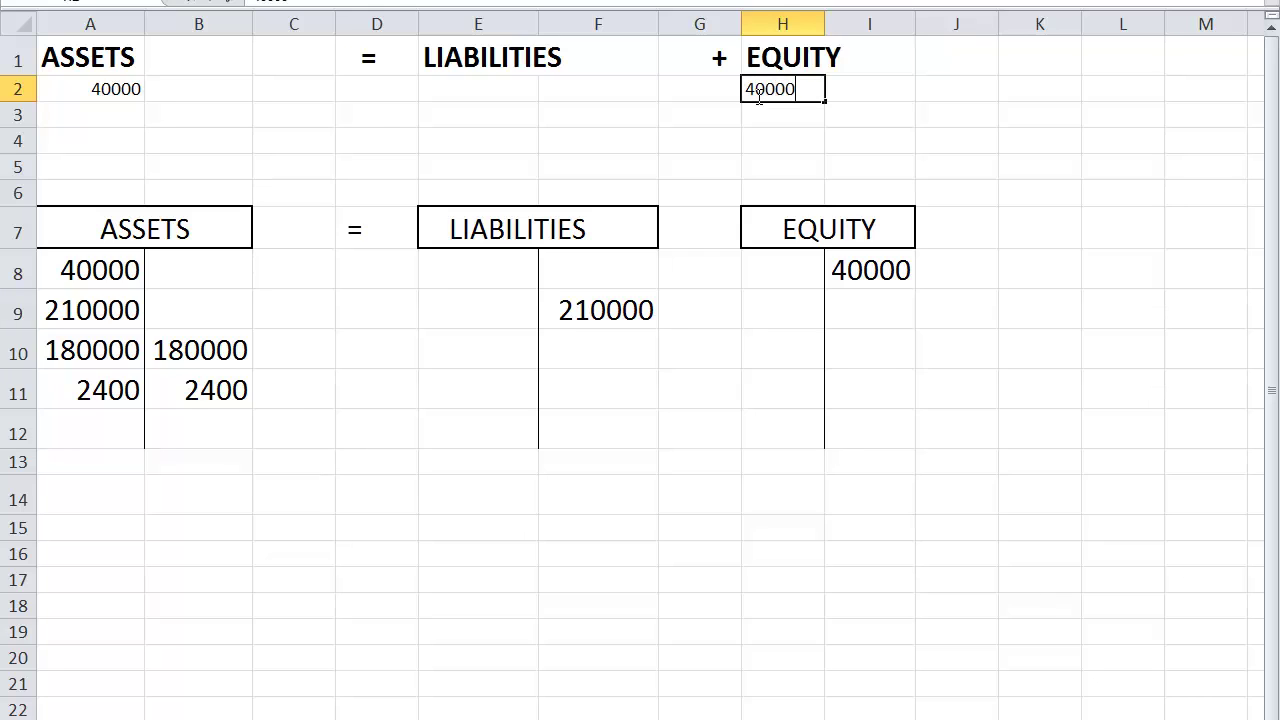
pyautogui.press('Return')
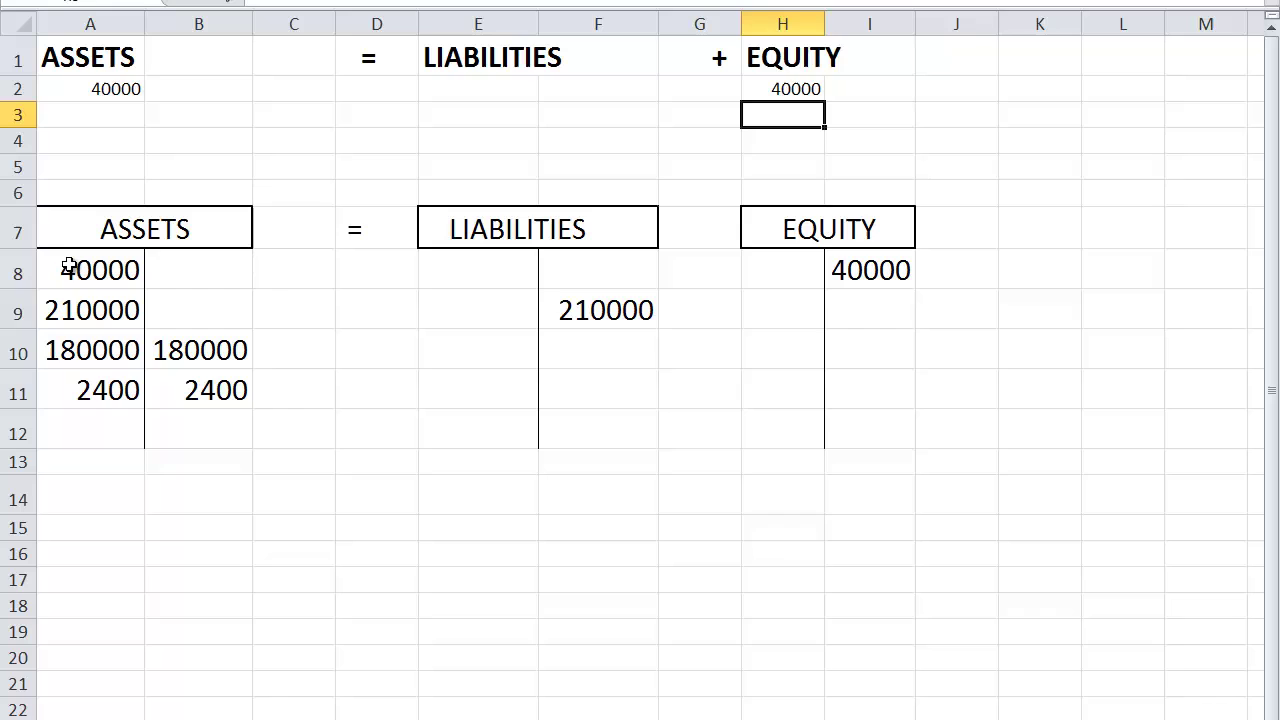
# Review the 40000 asset and equity entries and the 210000 liability entry
pyautogui.click(68, 266)
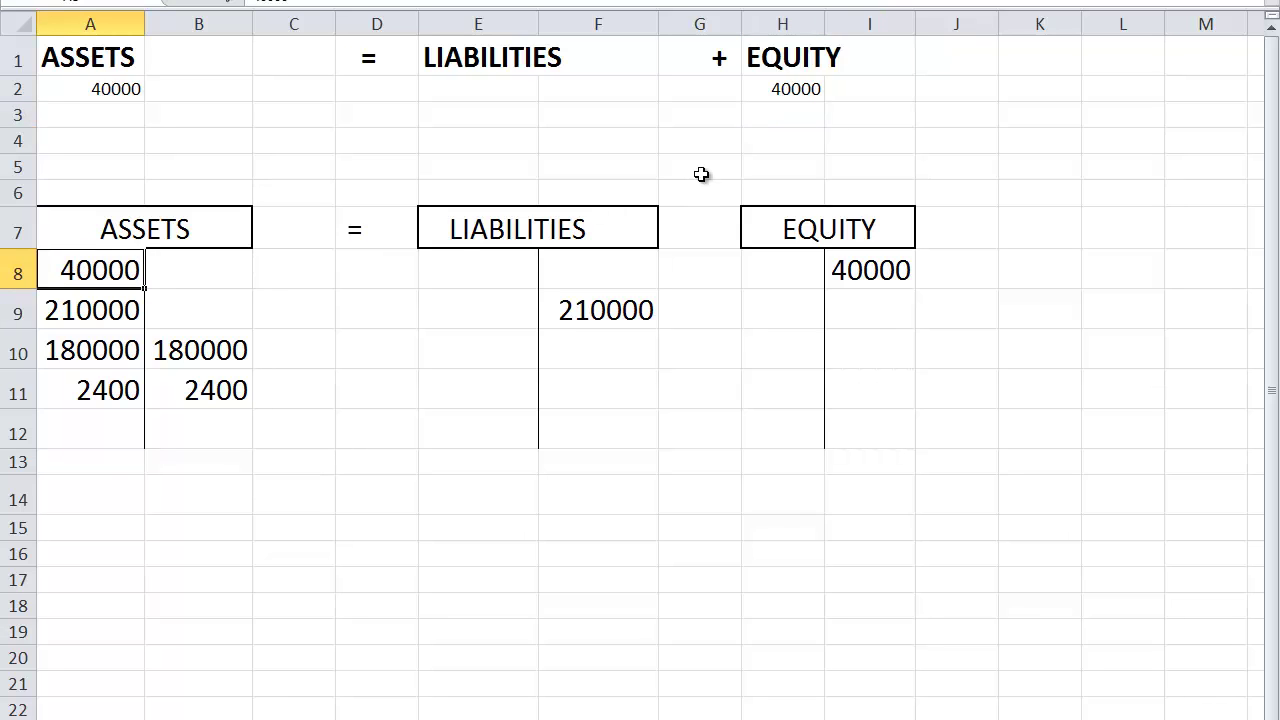
pyautogui.click(793, 90)
pyautogui.click(893, 275)
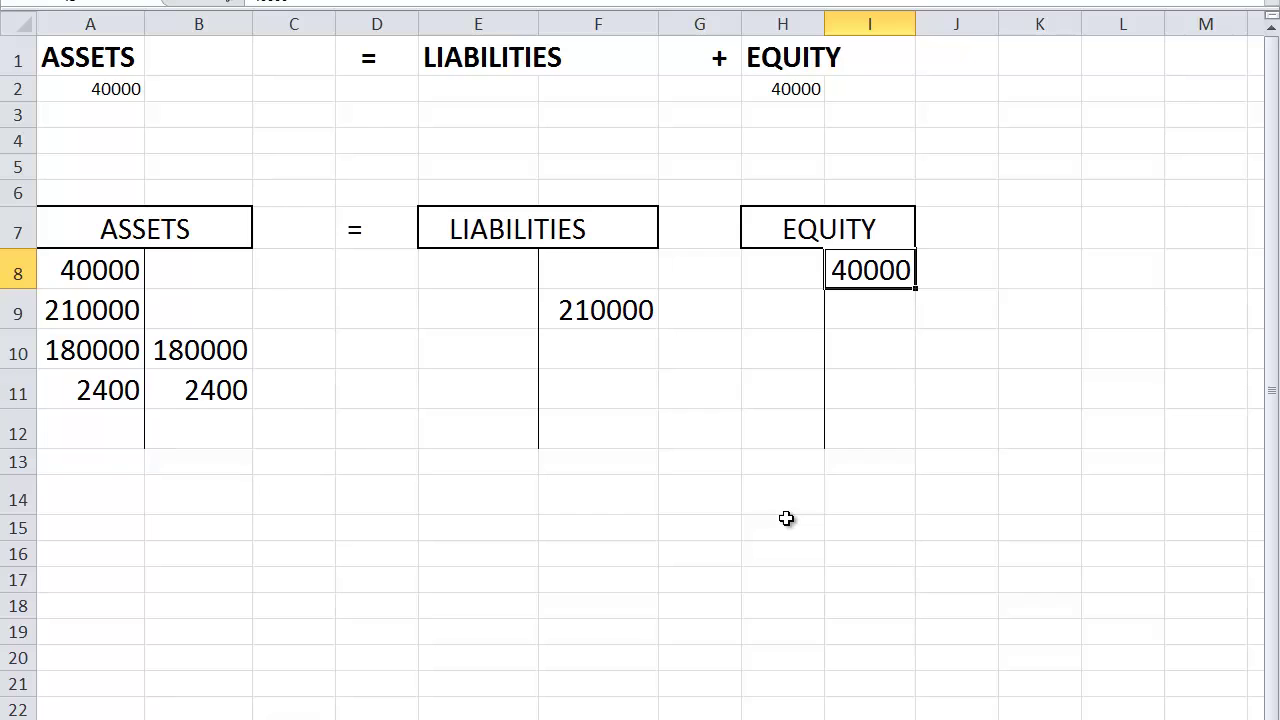
pyautogui.click(588, 314)
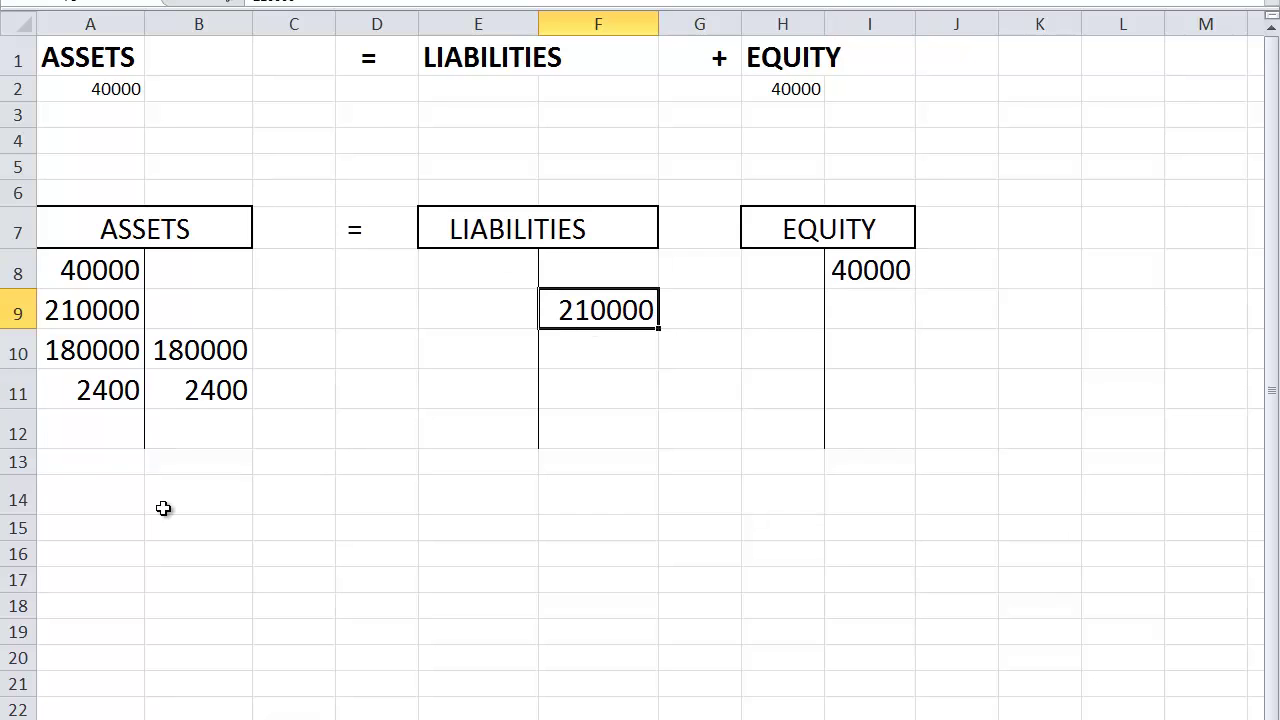
# Record the 50000 payoff in B12 of Assets and E12 of Liabilities
pyautogui.click(173, 436)
pyautogui.write('50000')
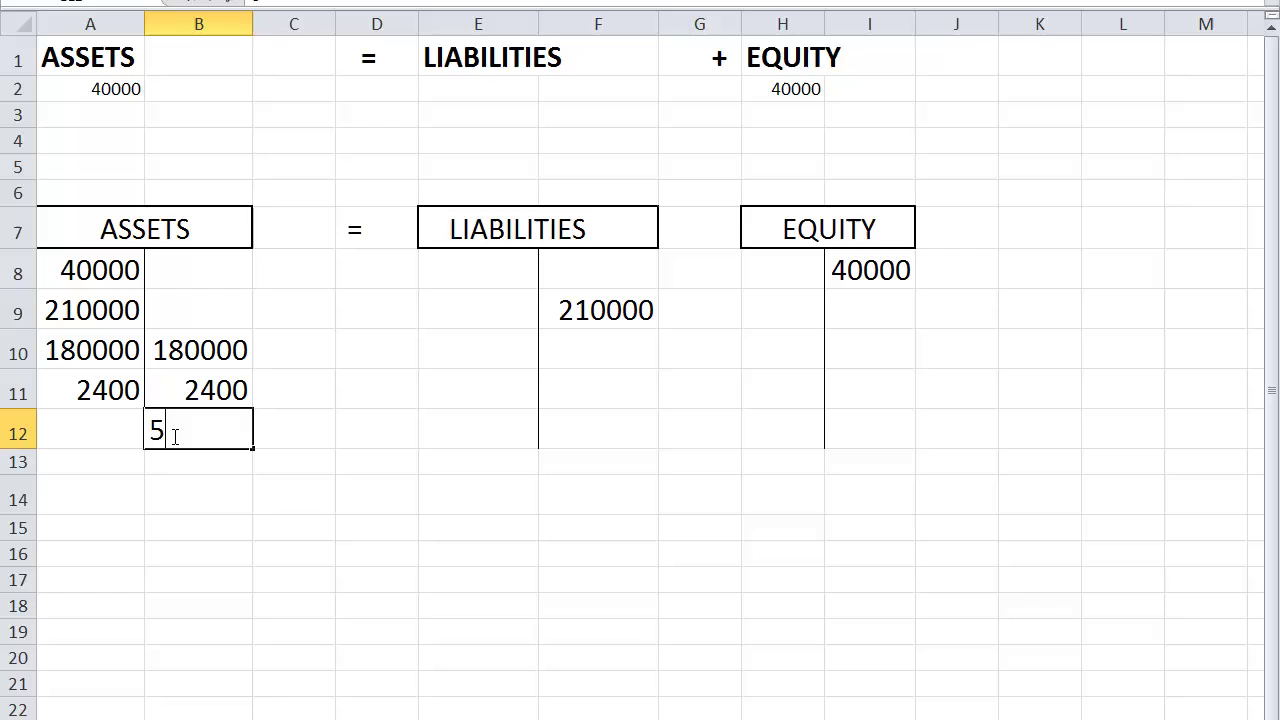
pyautogui.click(235, 502)
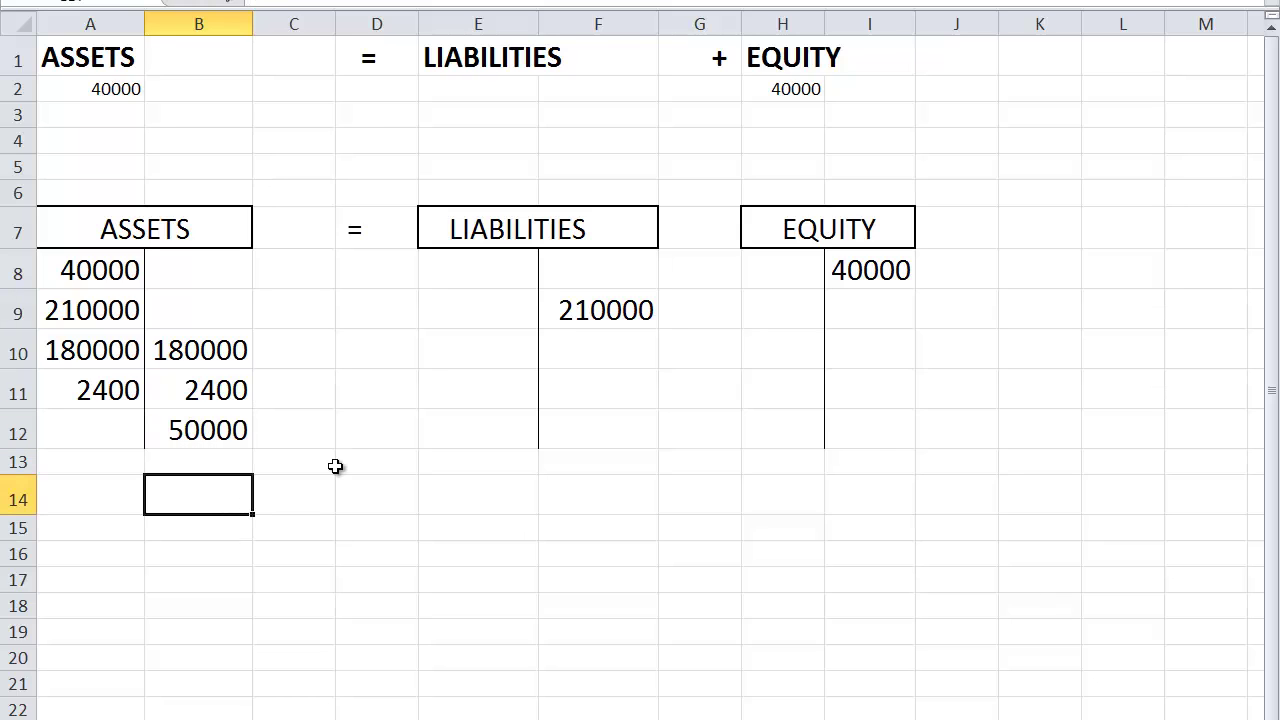
pyautogui.click(496, 428)
pyautogui.write('50000')
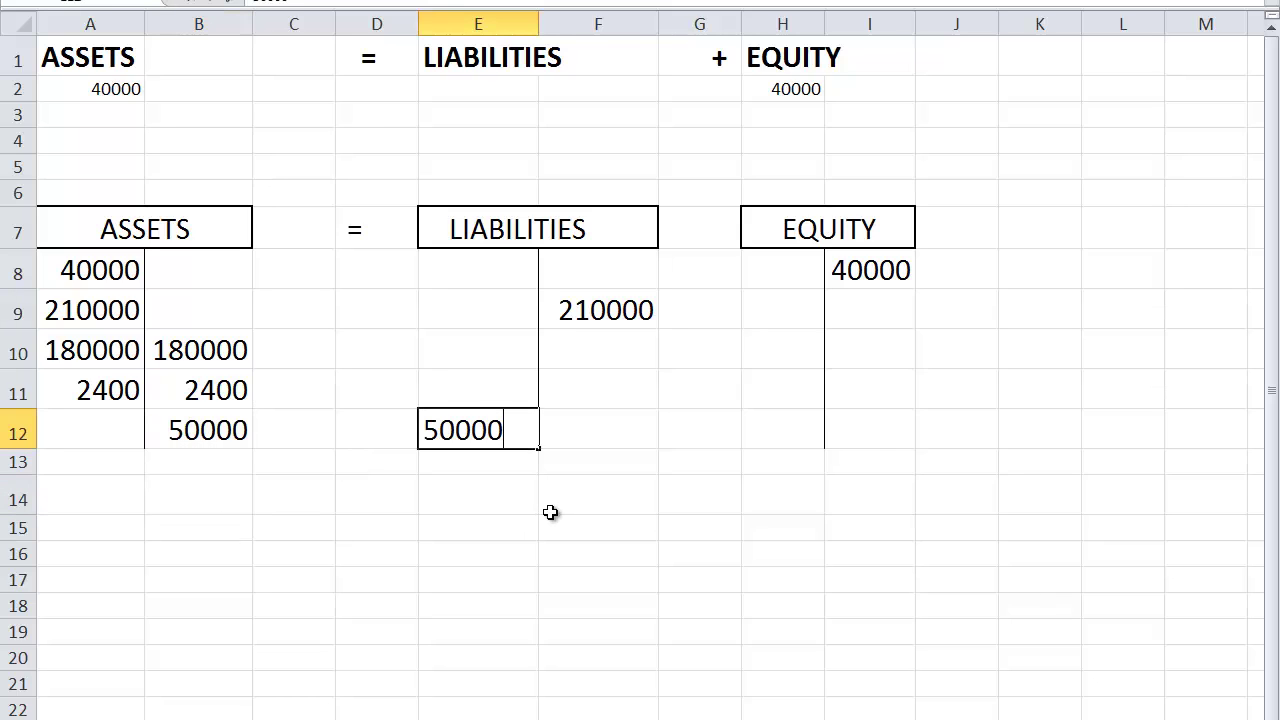
pyautogui.moveTo(549, 508); pyautogui.dragTo(552, 527)
pyautogui.click(193, 428)
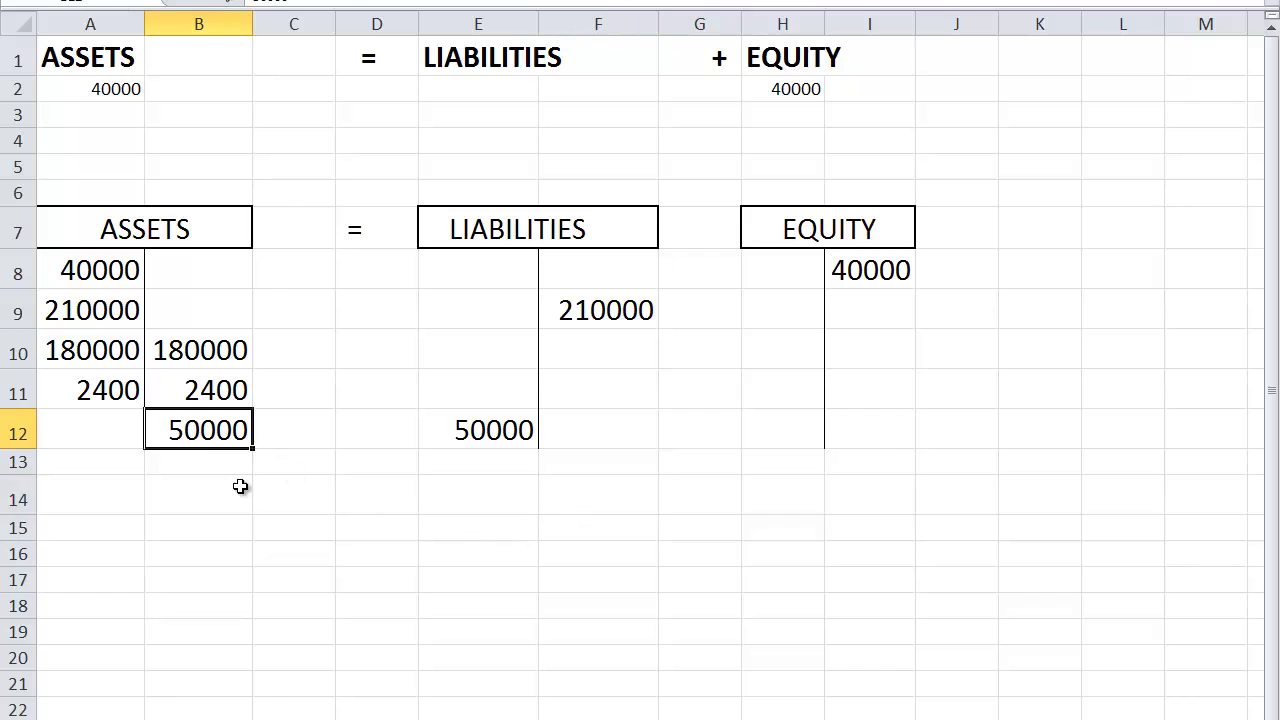
pyautogui.click(454, 431)
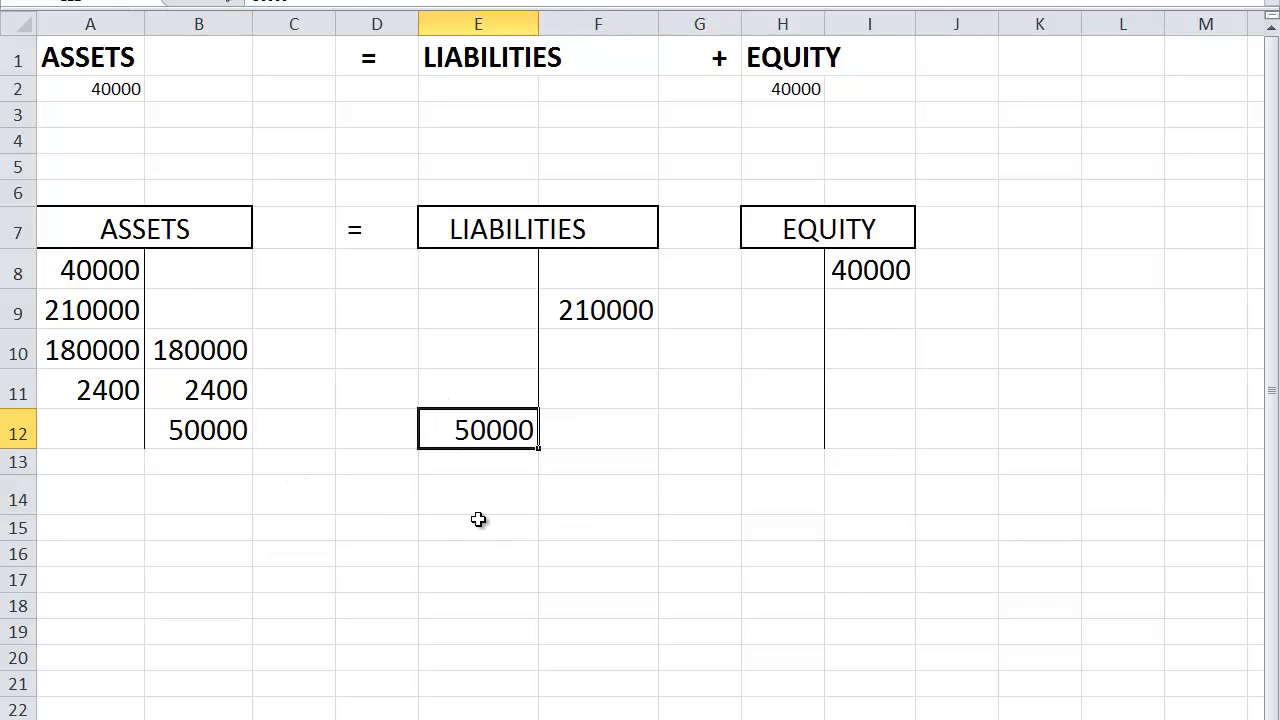